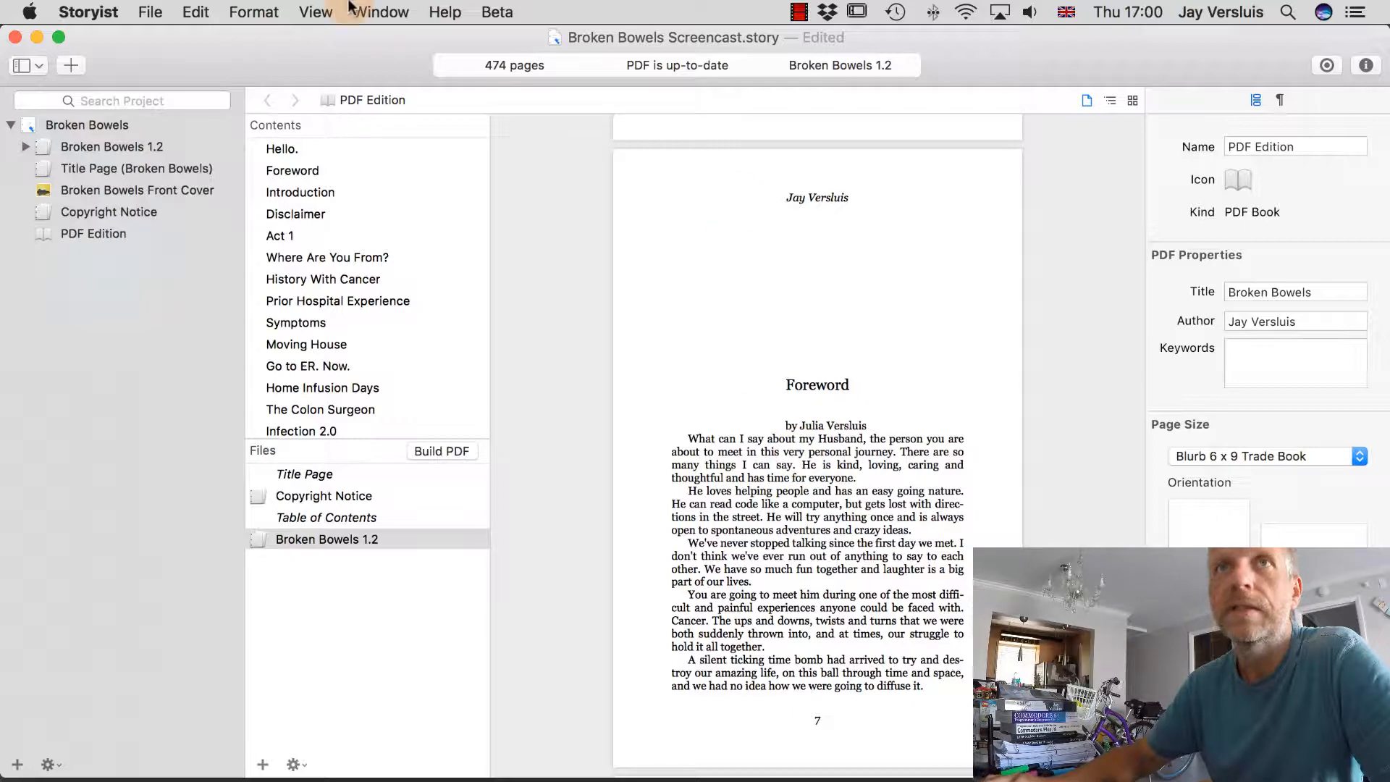
Switch the PDF Edition preview to the Page Layout – Two Up spread view.
left_click(316, 12)
mouse_move(357, 222)
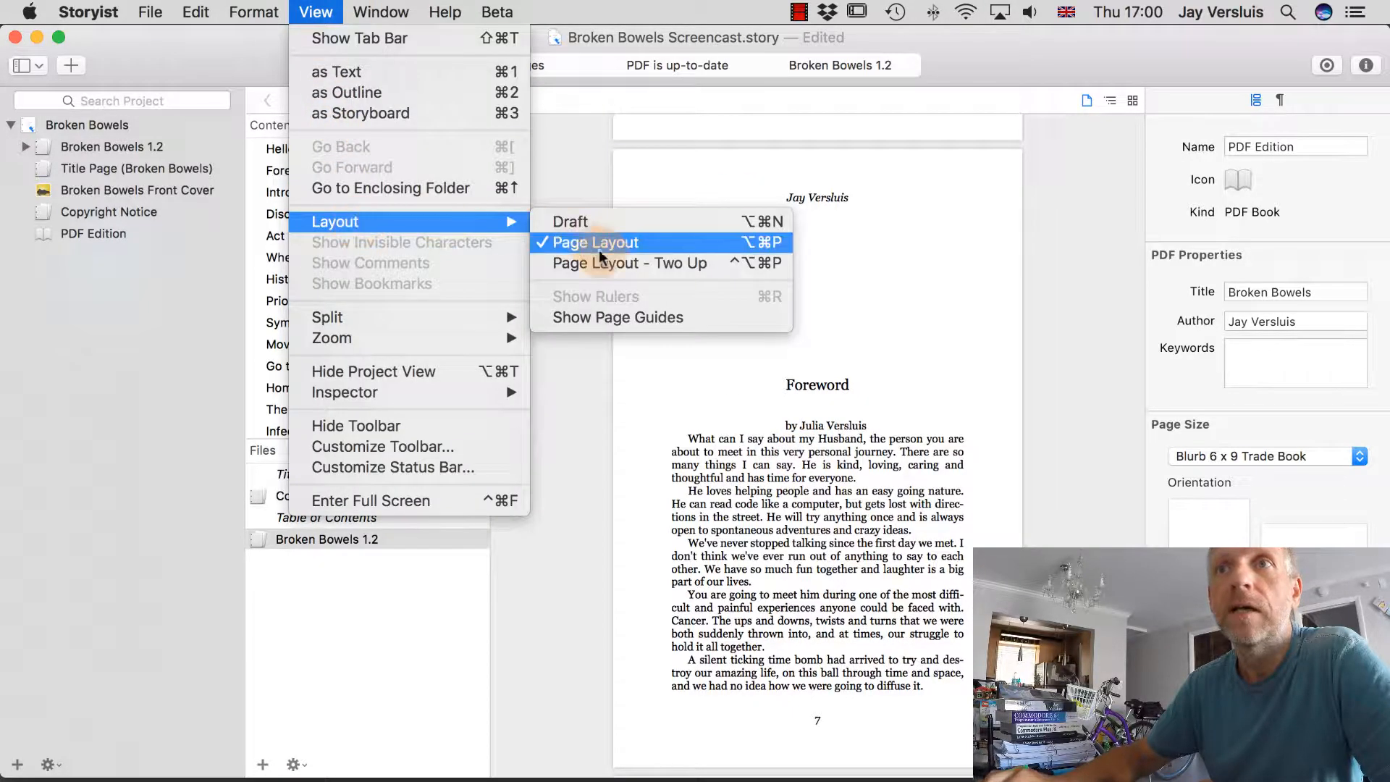
left_click(658, 265)
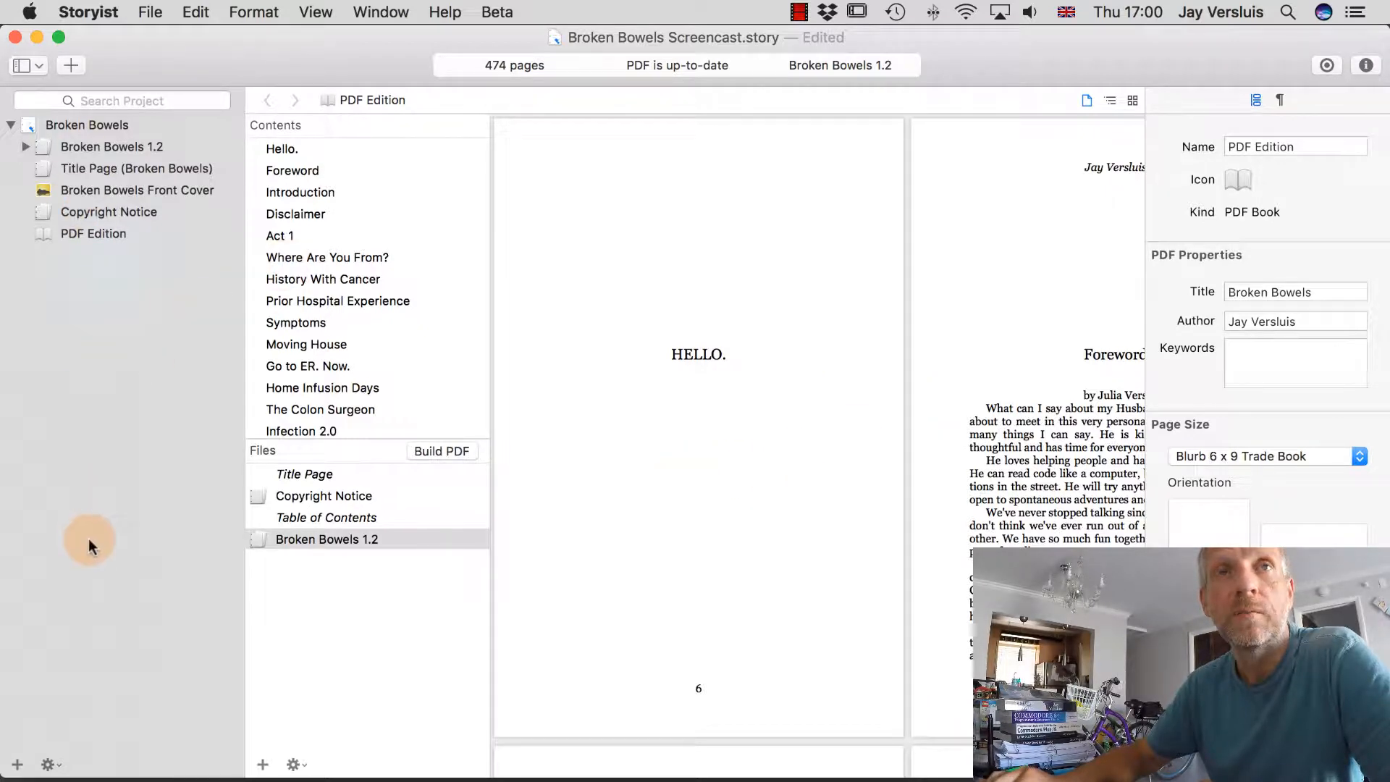
Hide the project view and scroll to the Introduction opening on page 9.
left_click(24, 66)
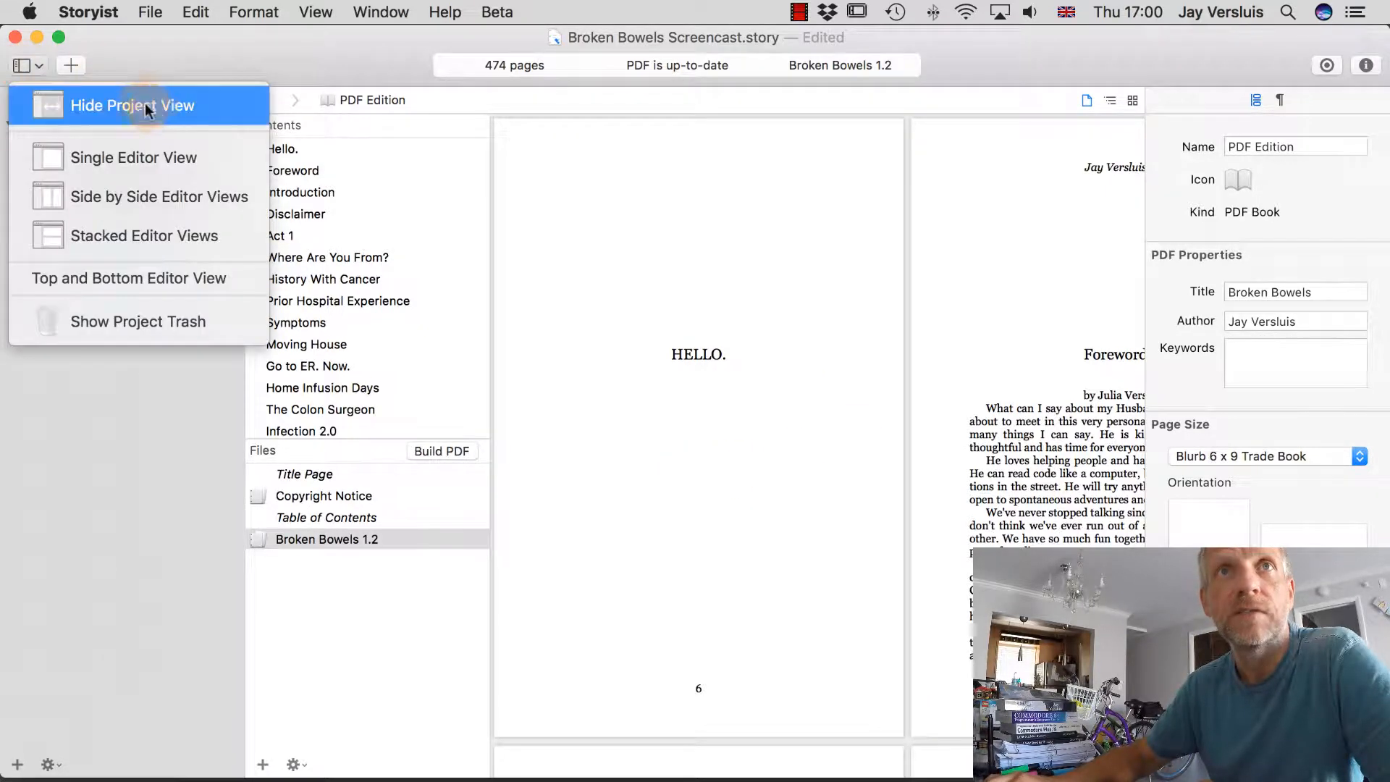
left_click(190, 110)
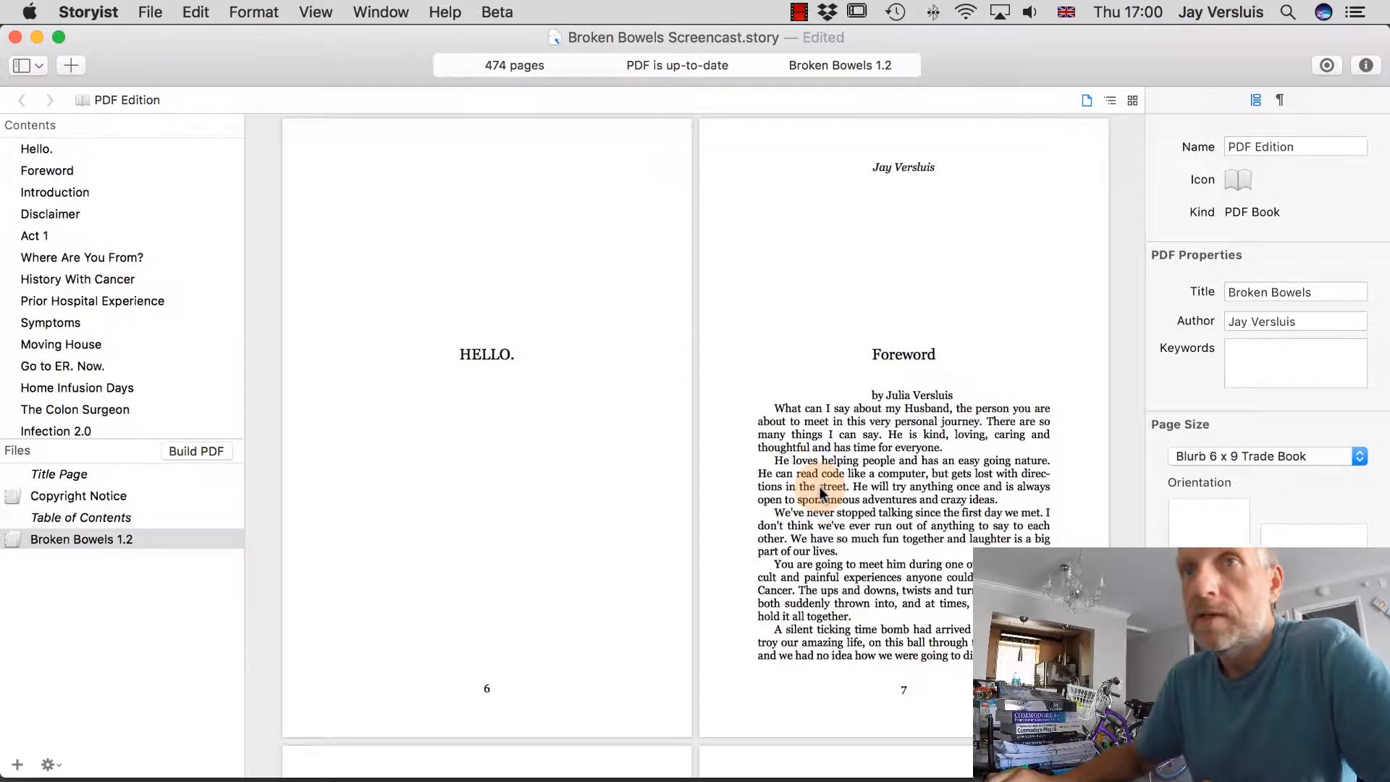
scroll(819, 486, "up", 15)
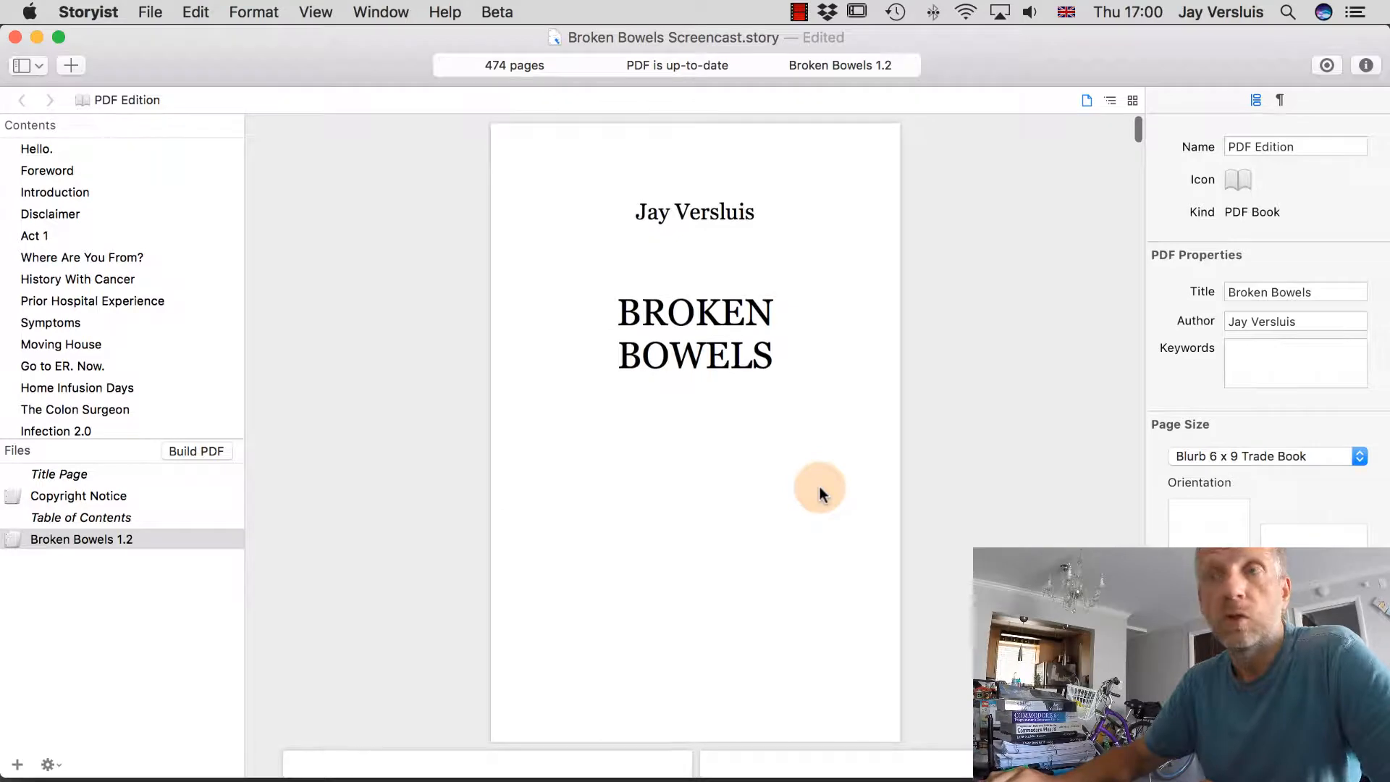
scroll(755, 495, "down", 10)
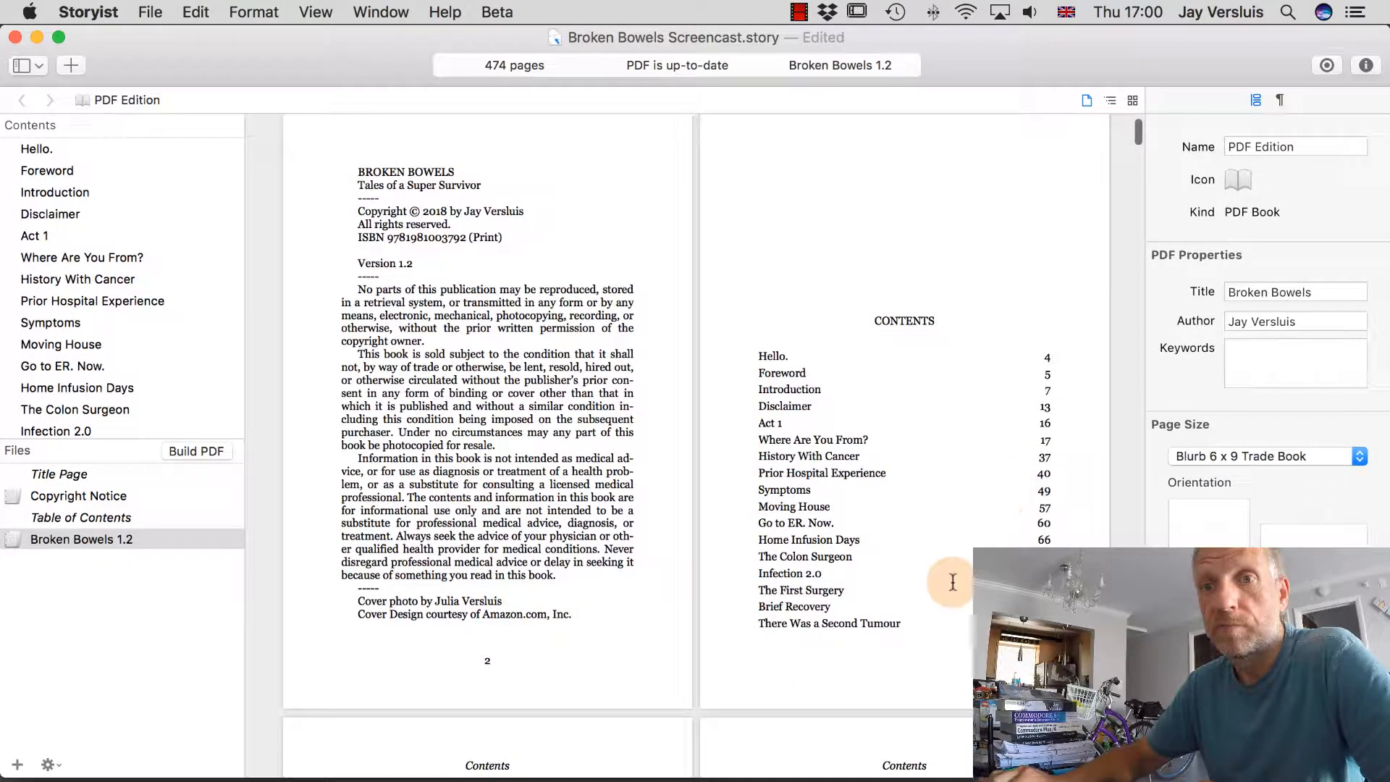
scroll(953, 579, "down", 8)
scroll(953, 582, "down", 10)
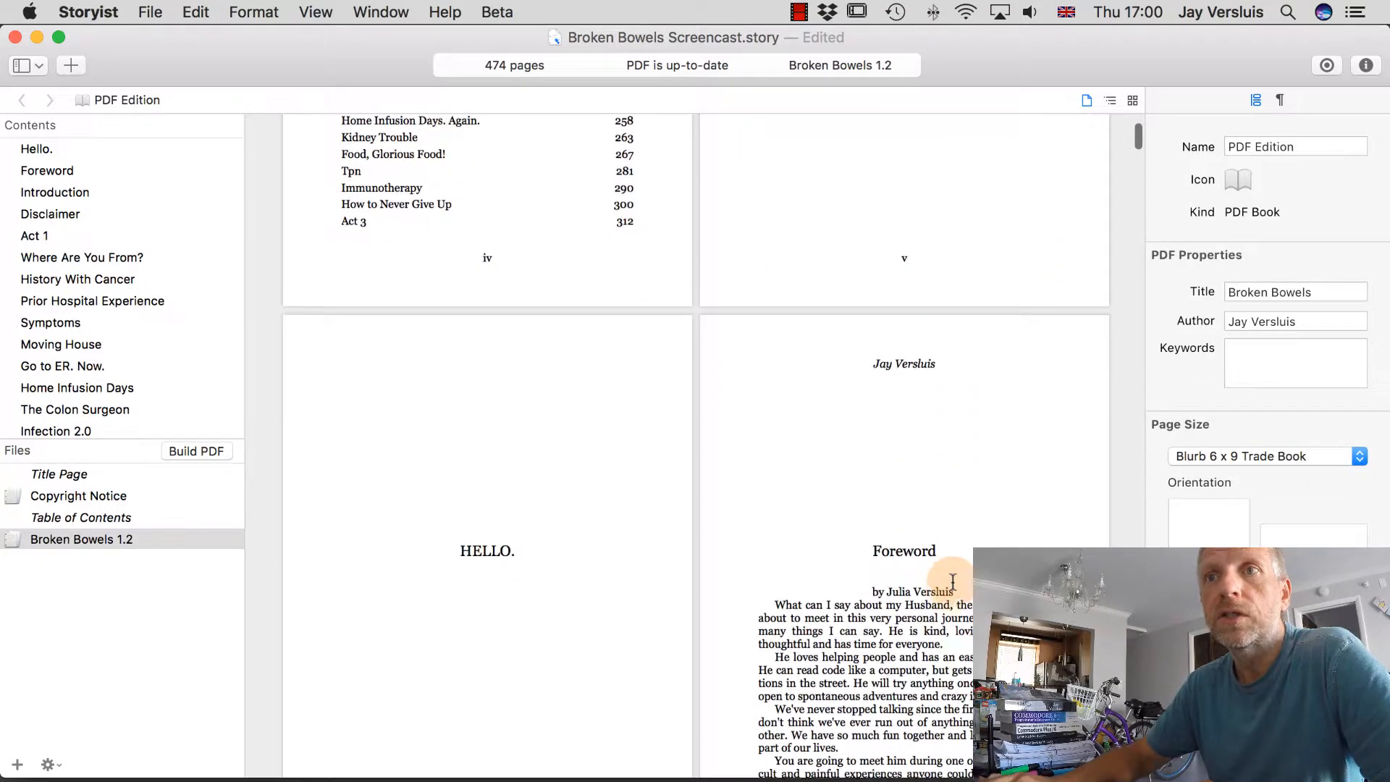
scroll(953, 581, "down", 3)
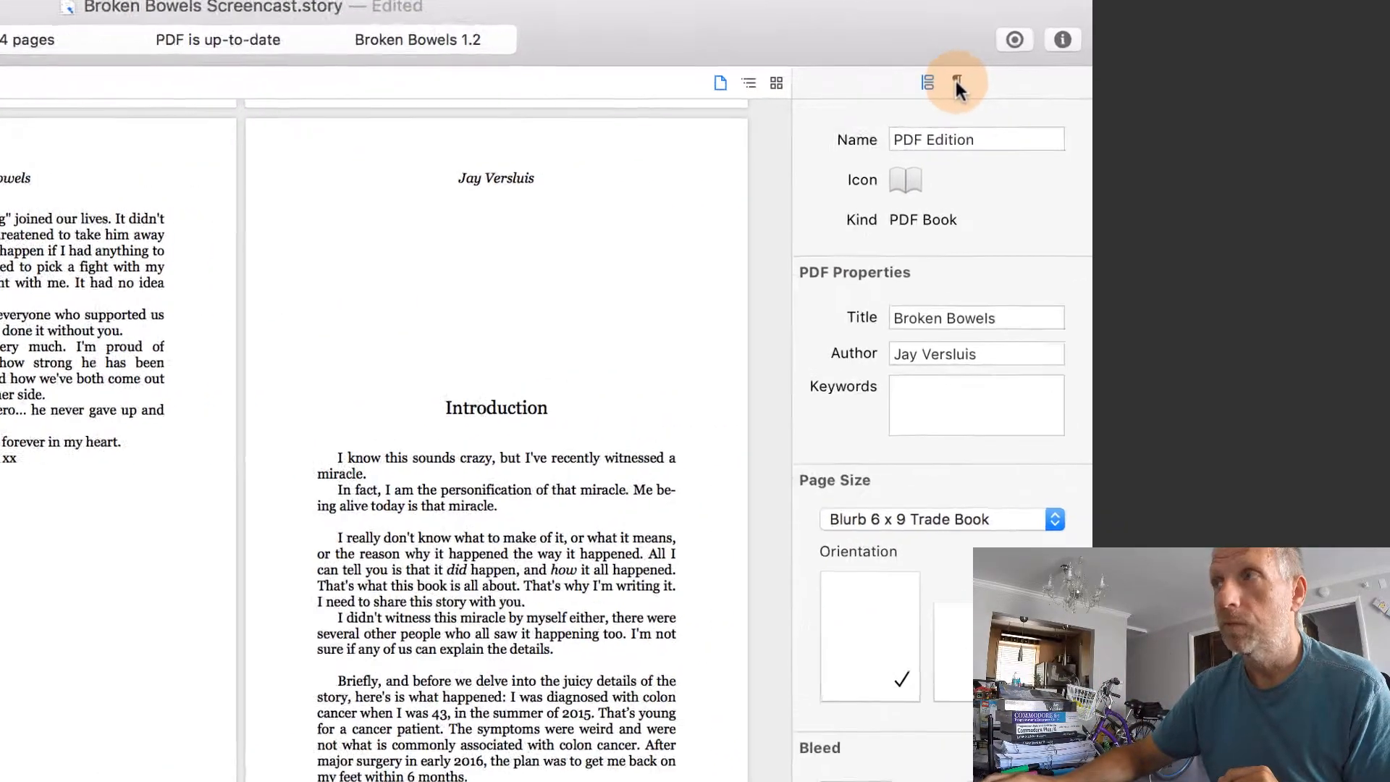
Open the Format Inspector for Broken Bowels 1.2 and review the Styles templates, keeping Chapters.
left_click(804, 72)
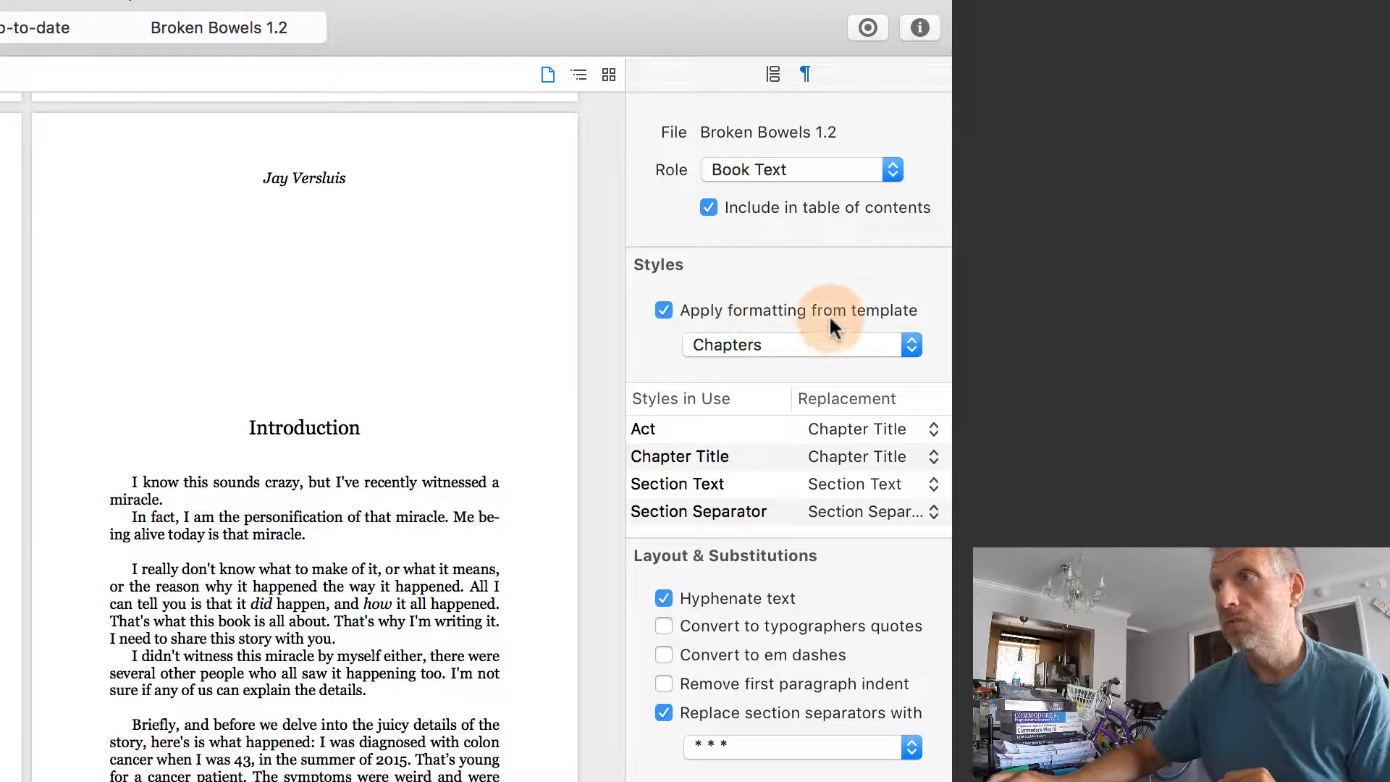
left_click(909, 343)
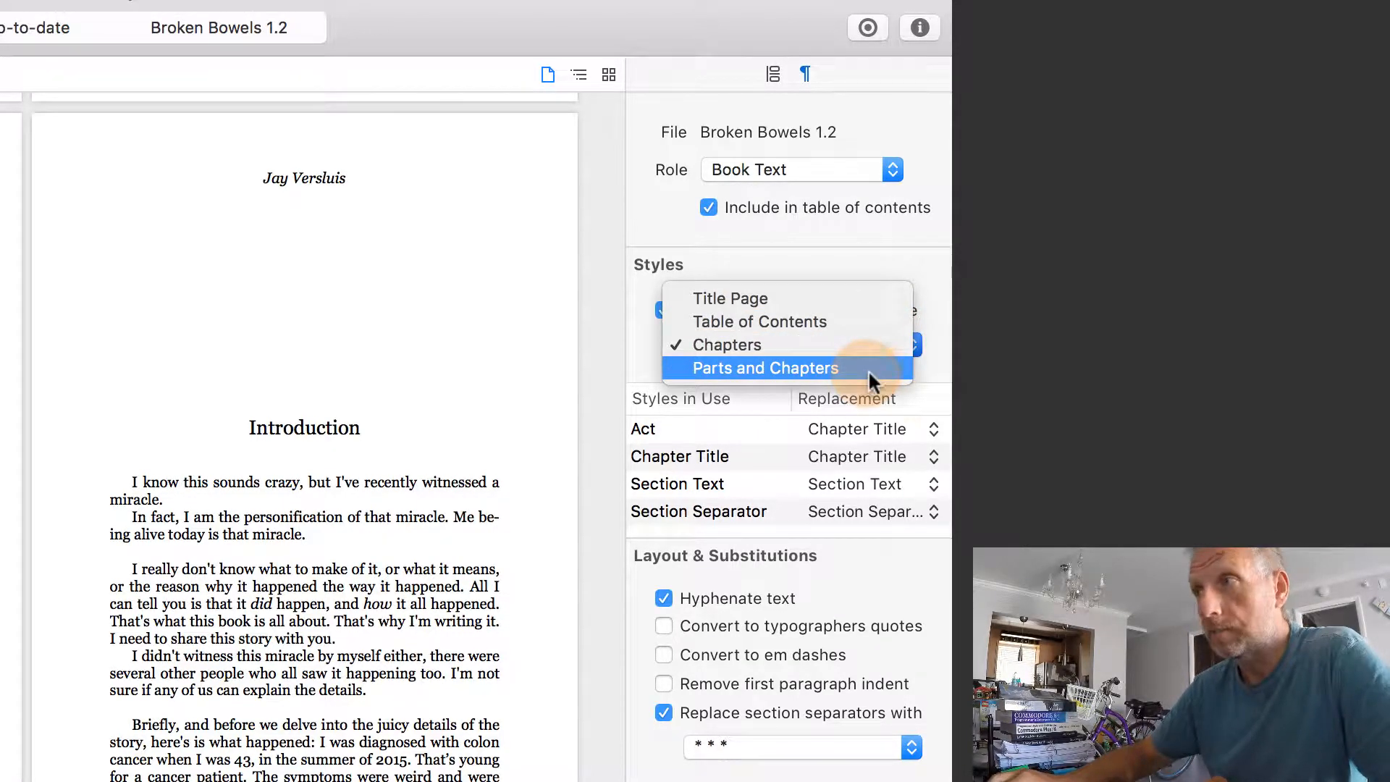
left_click(935, 365)
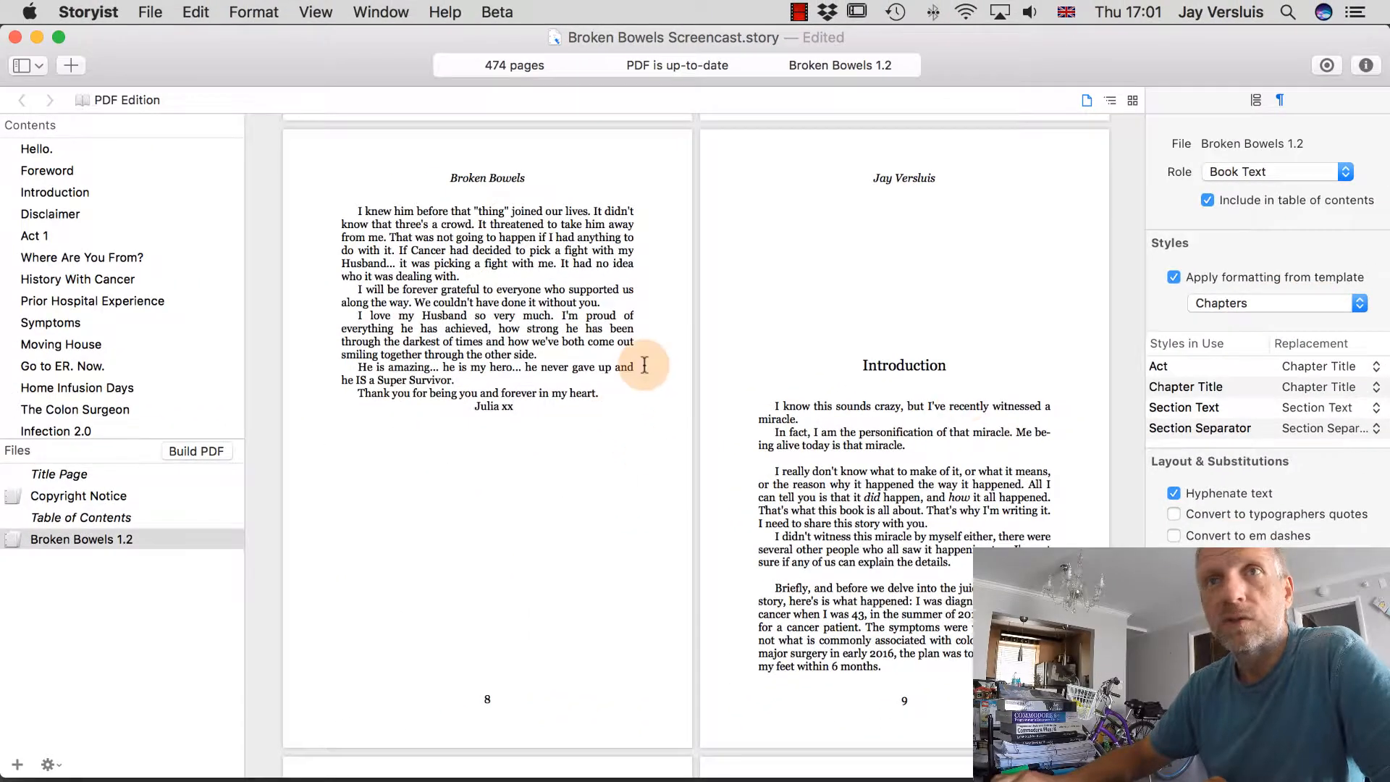
Confirm the Title Page keeps its Title Page role, then select the Copyright Notice file.
scroll(645, 365, "up", 5)
scroll(645, 364, "up", 2)
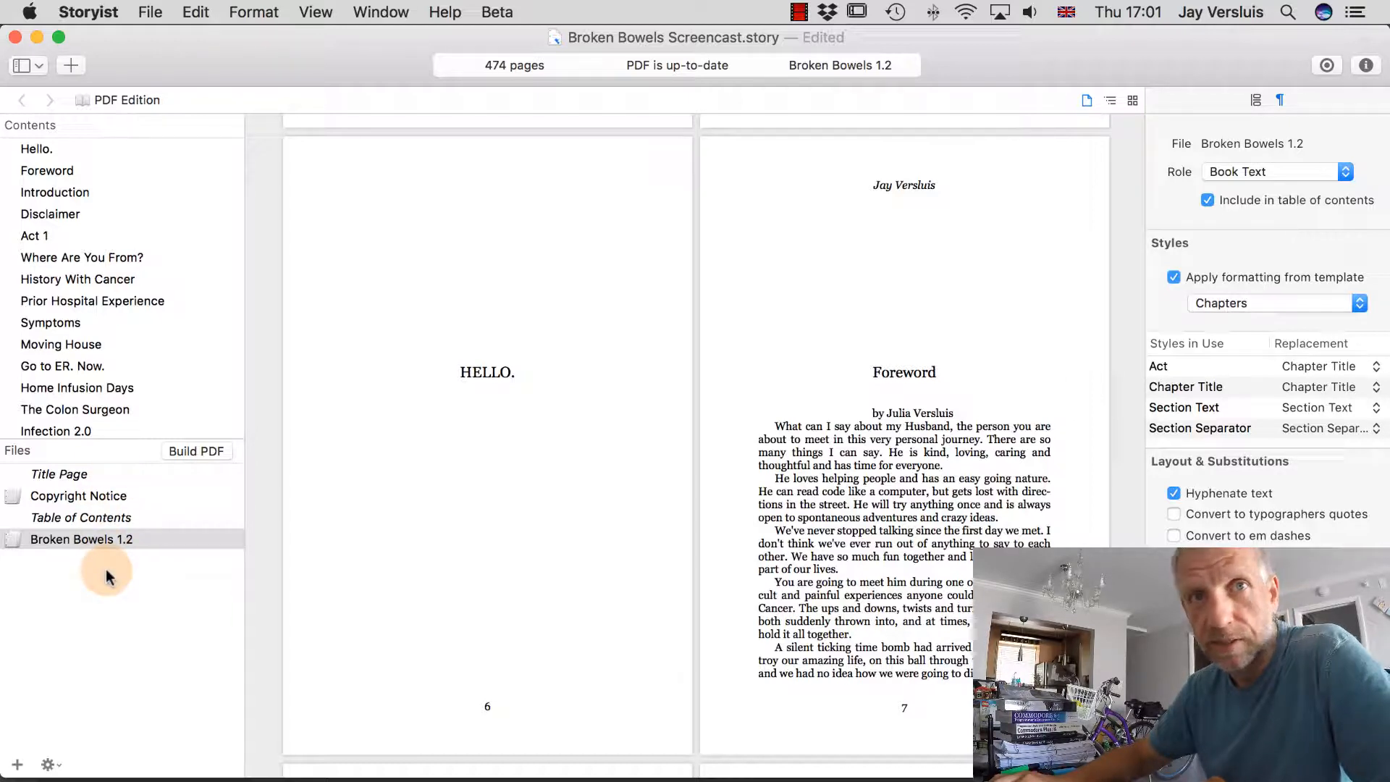
left_click(110, 473)
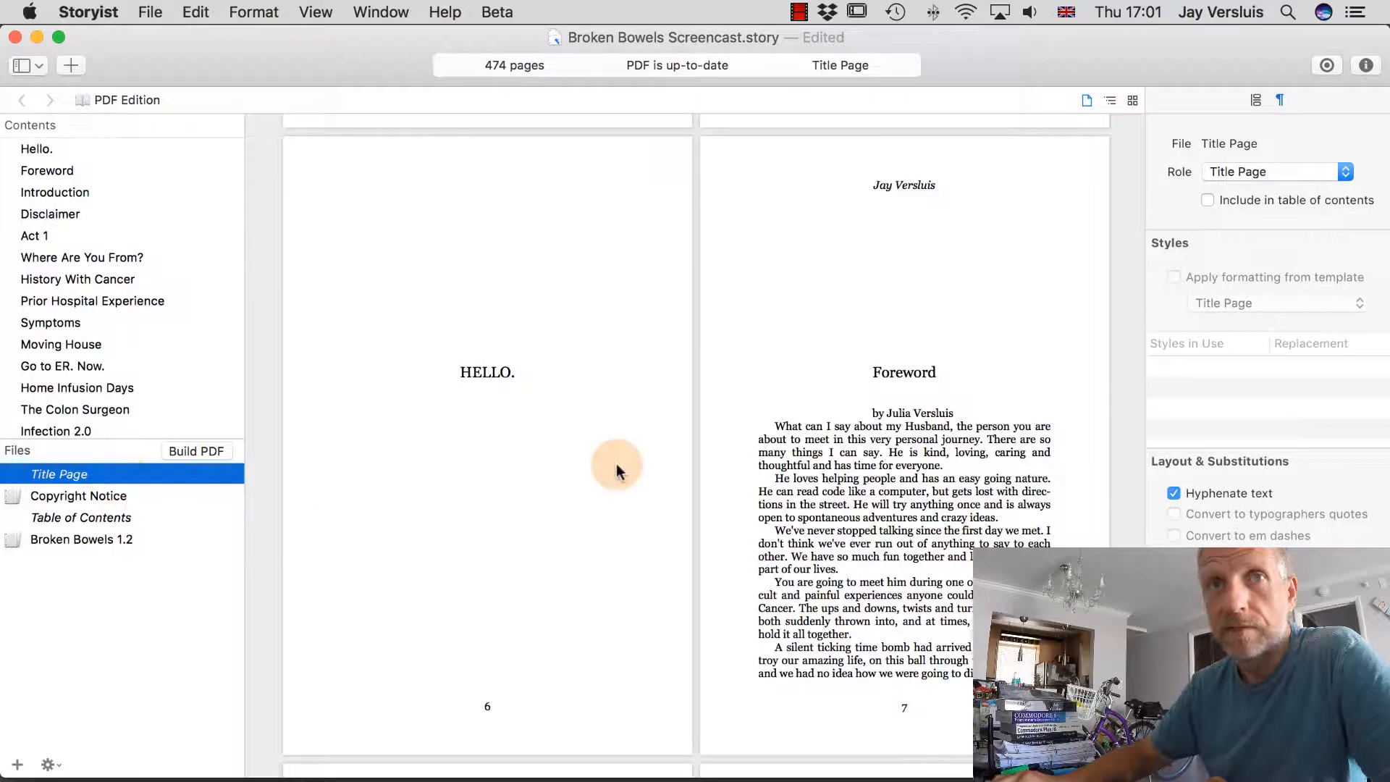
scroll(838, 418, "up", 5)
scroll(847, 423, "up", 5)
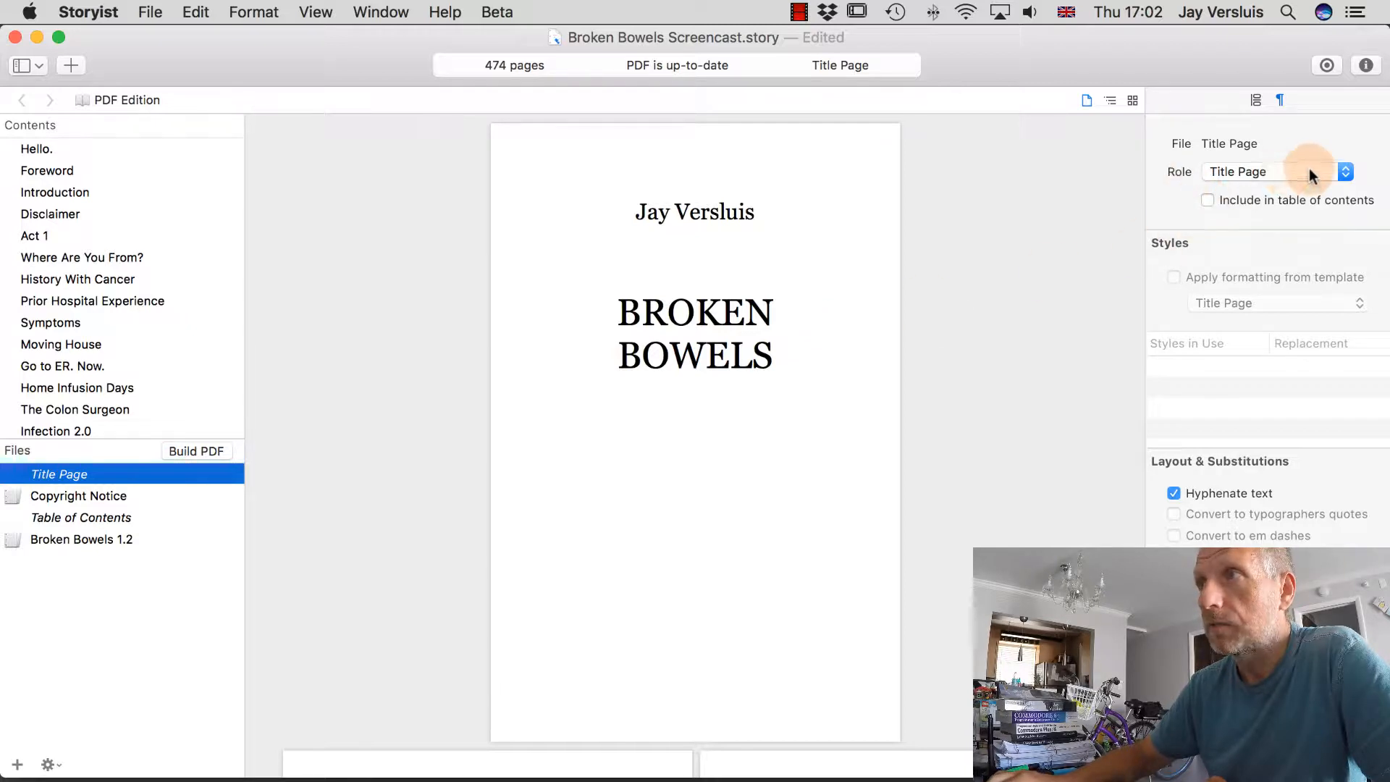
left_click(1344, 172)
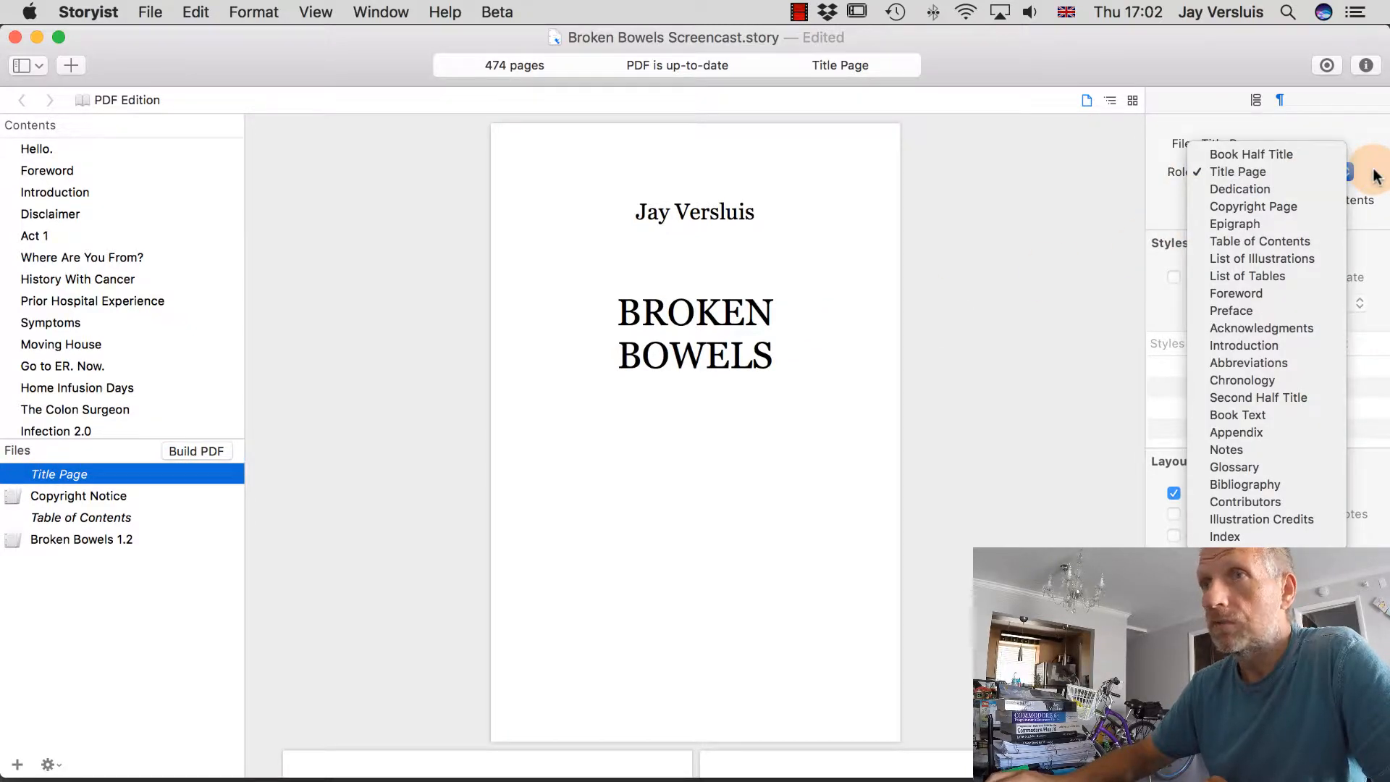
left_click(1375, 176)
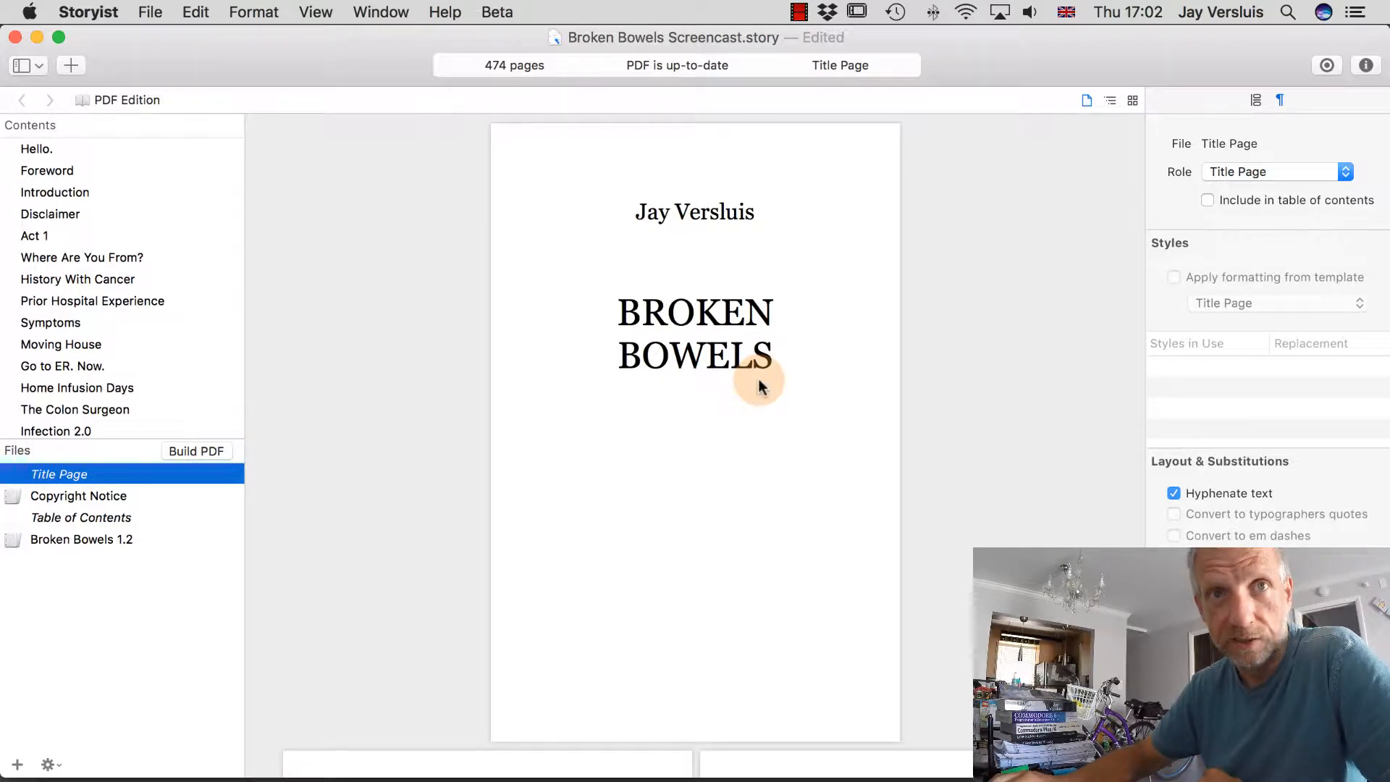
left_click(167, 496)
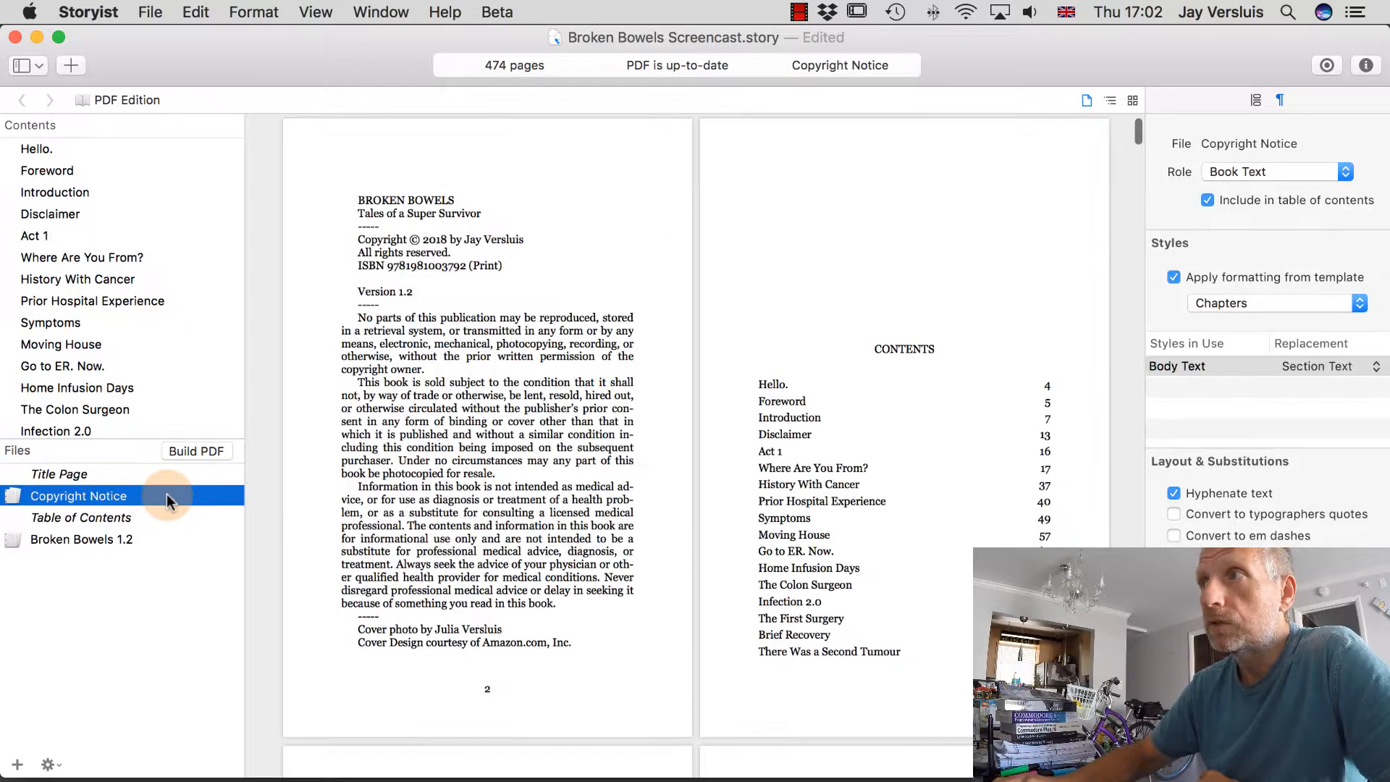
Review the Copyright Notice and Table of Contents roles, then apply the Parts and Chapters template.
left_click(1346, 173)
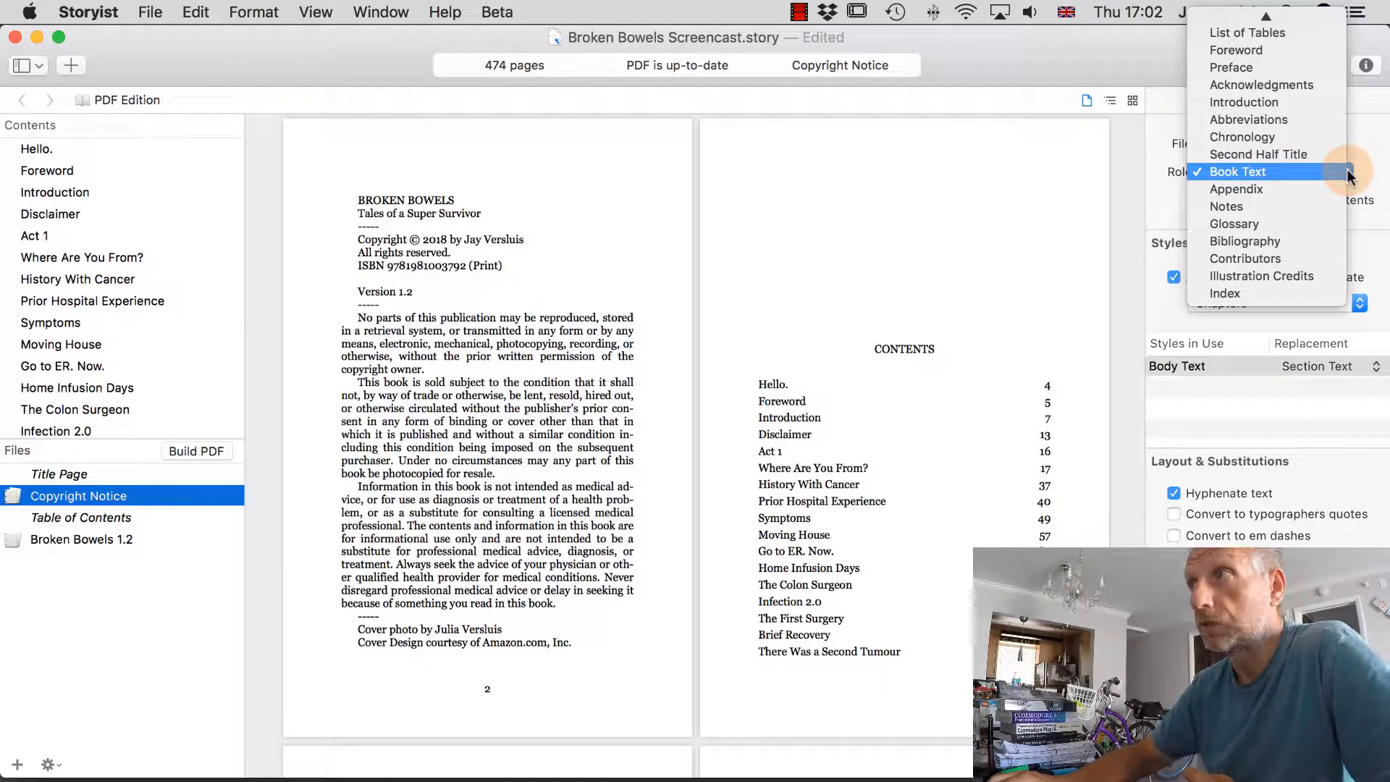
left_click(116, 515)
left_click(116, 515)
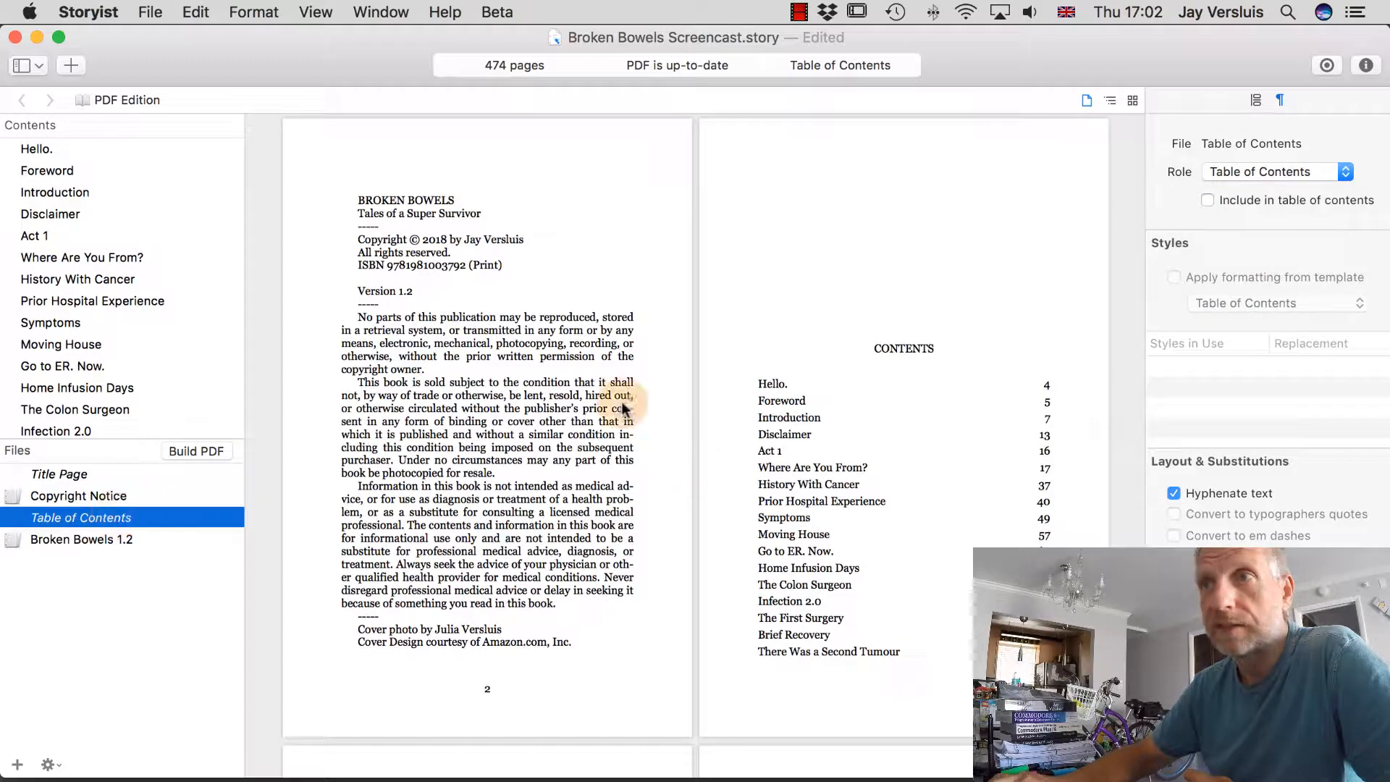
left_click(1345, 174)
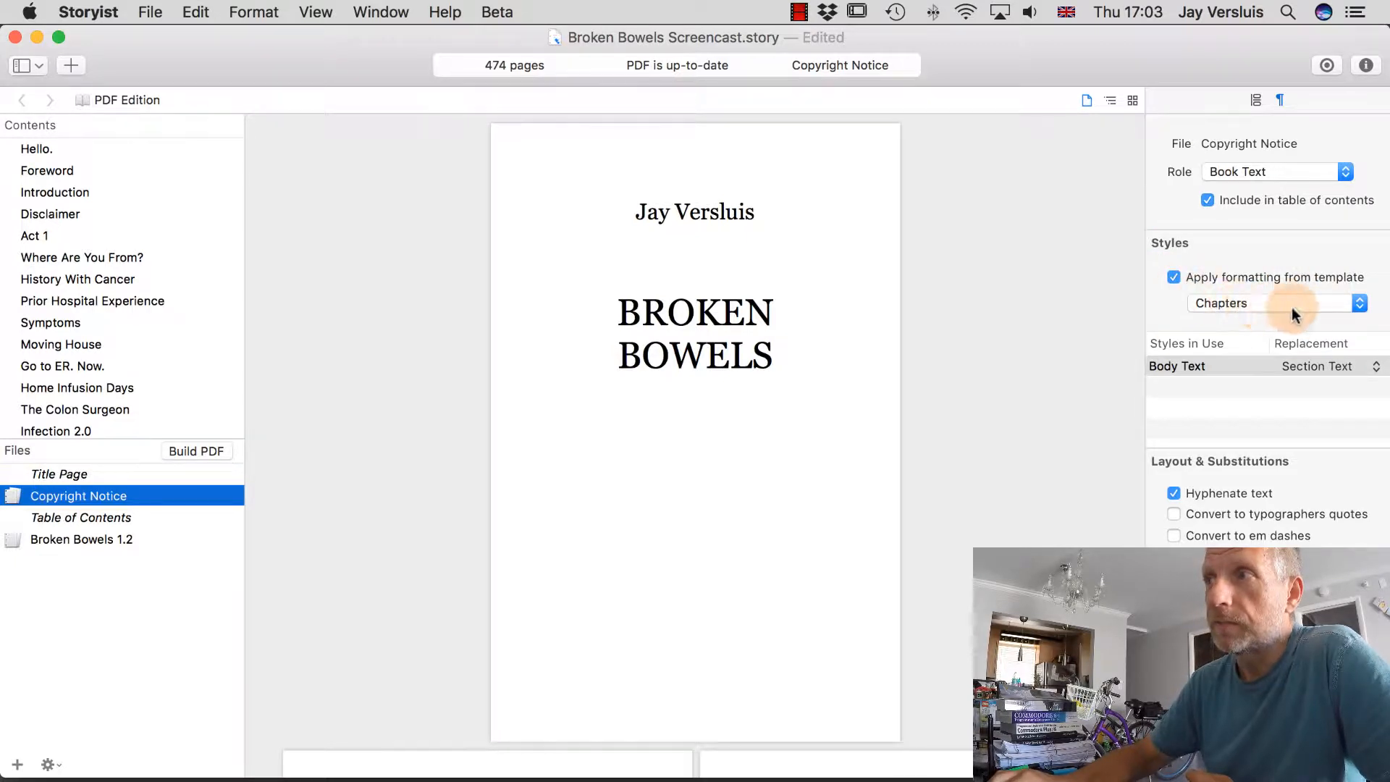
left_click(1358, 306)
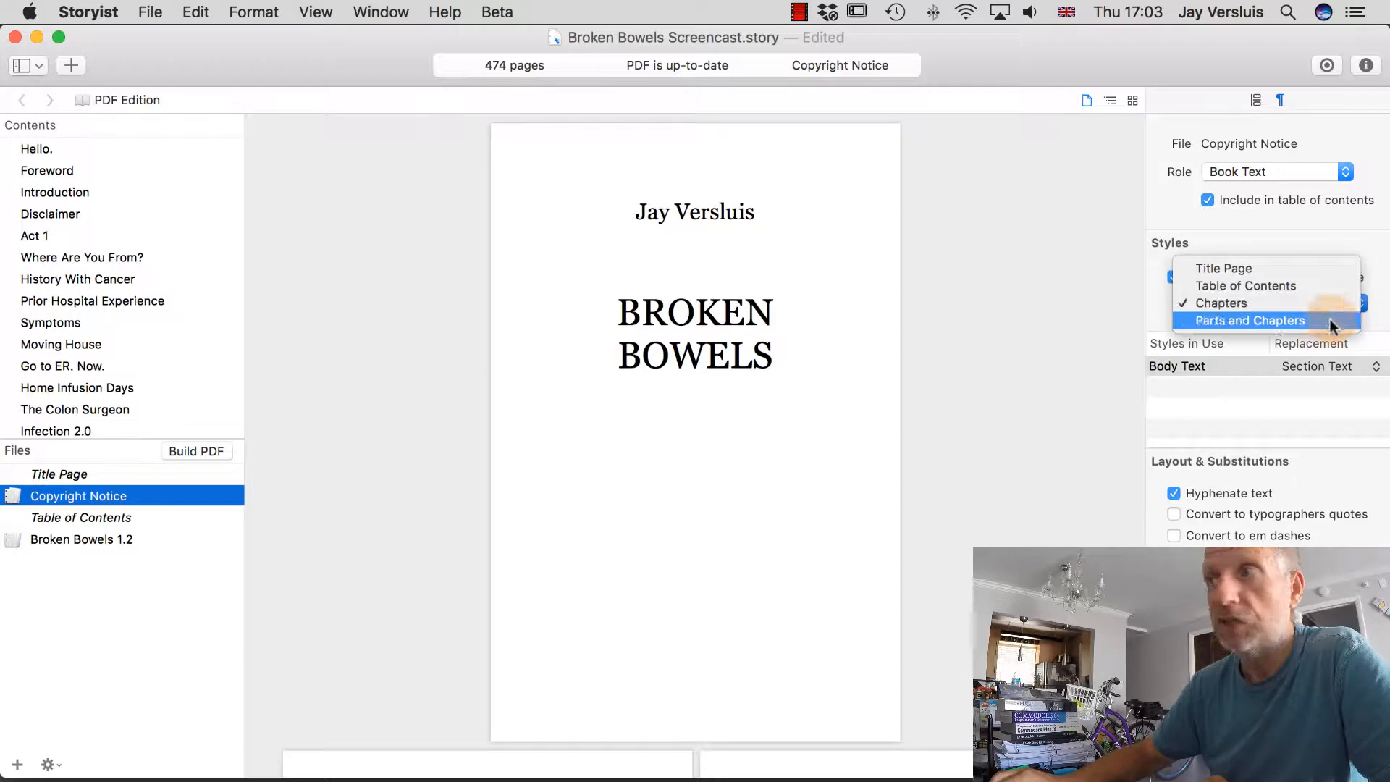
left_click(1329, 320)
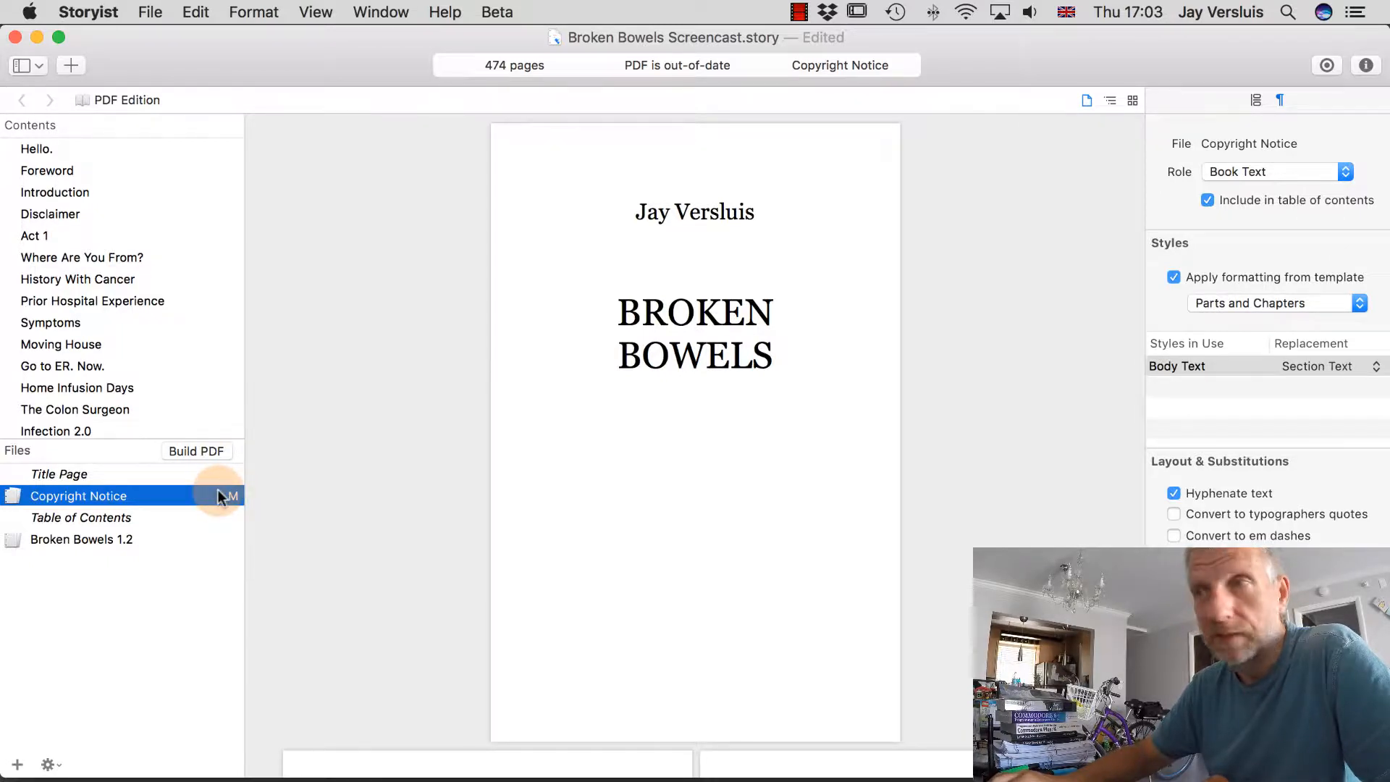
left_click(181, 515)
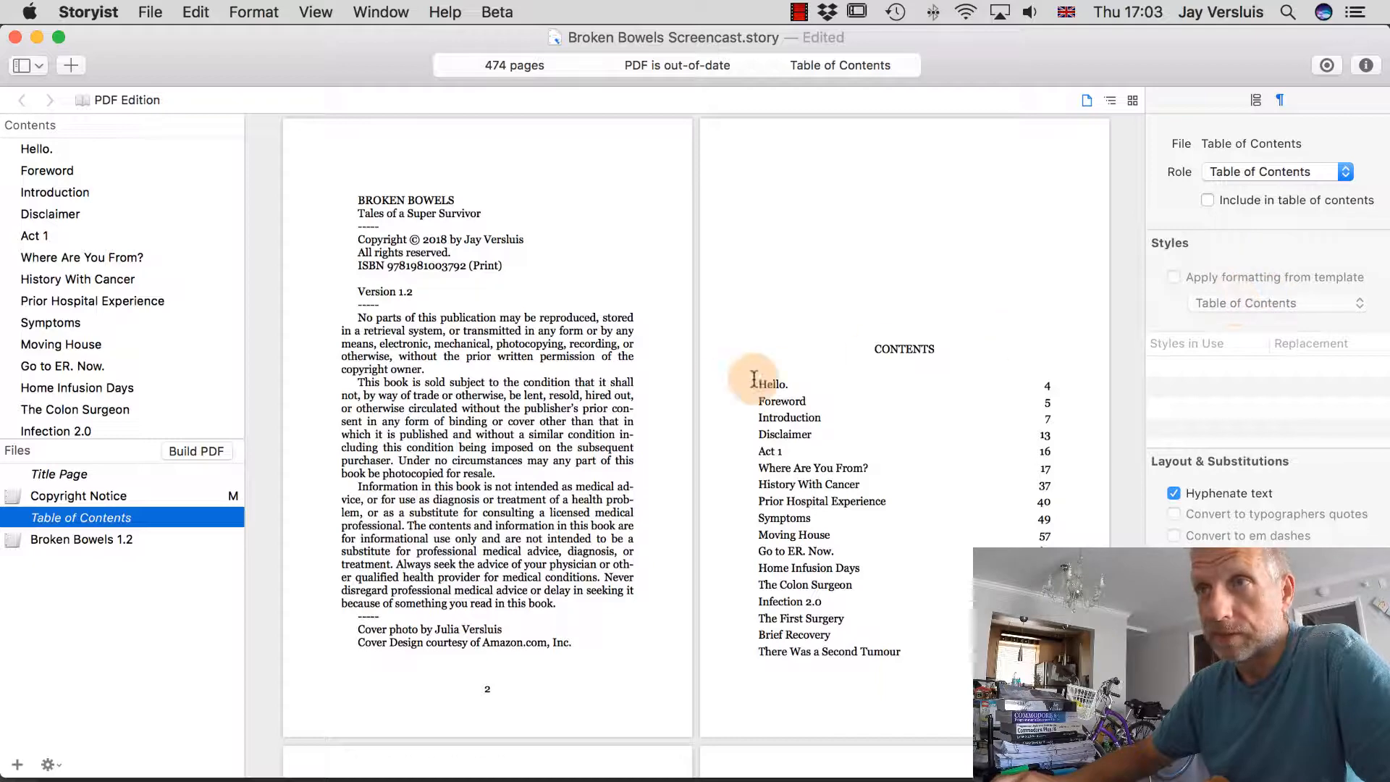
left_click(123, 538)
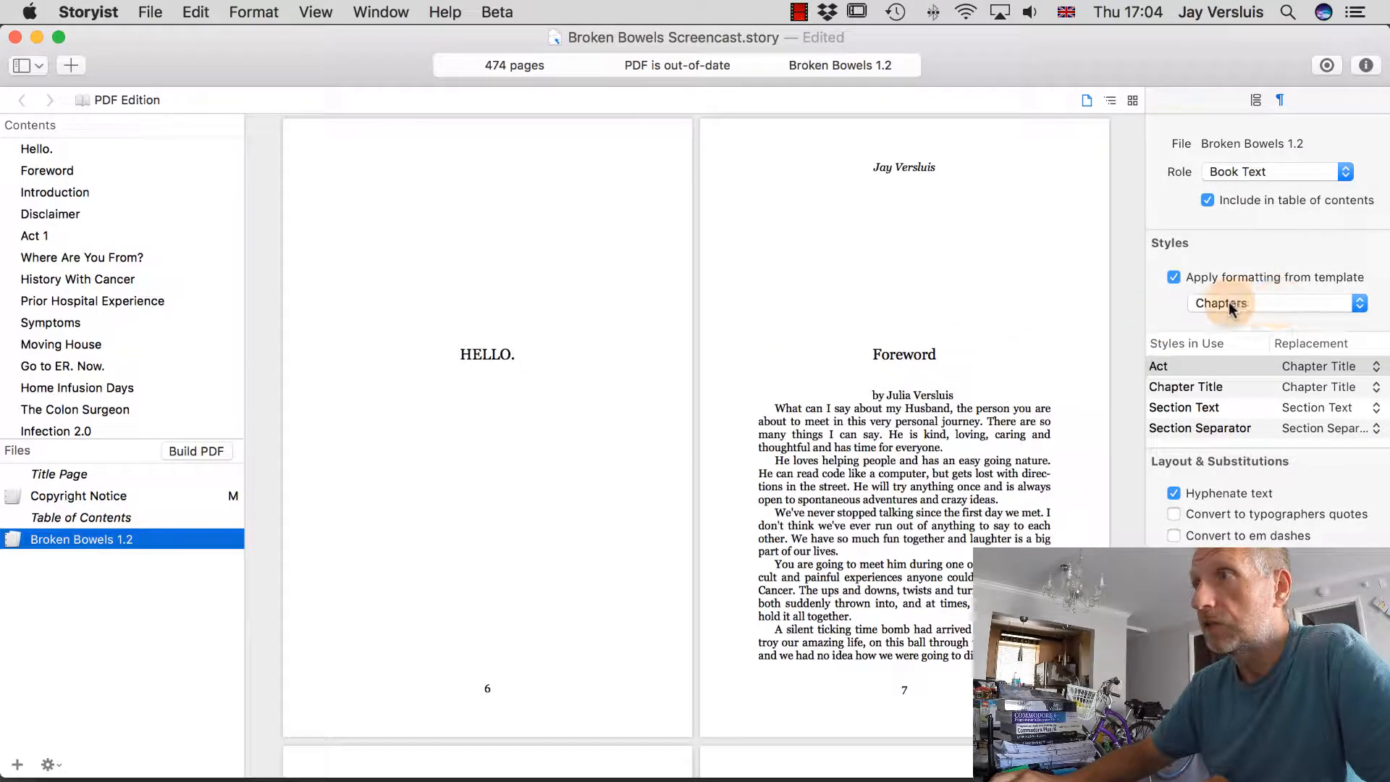
left_click(132, 498)
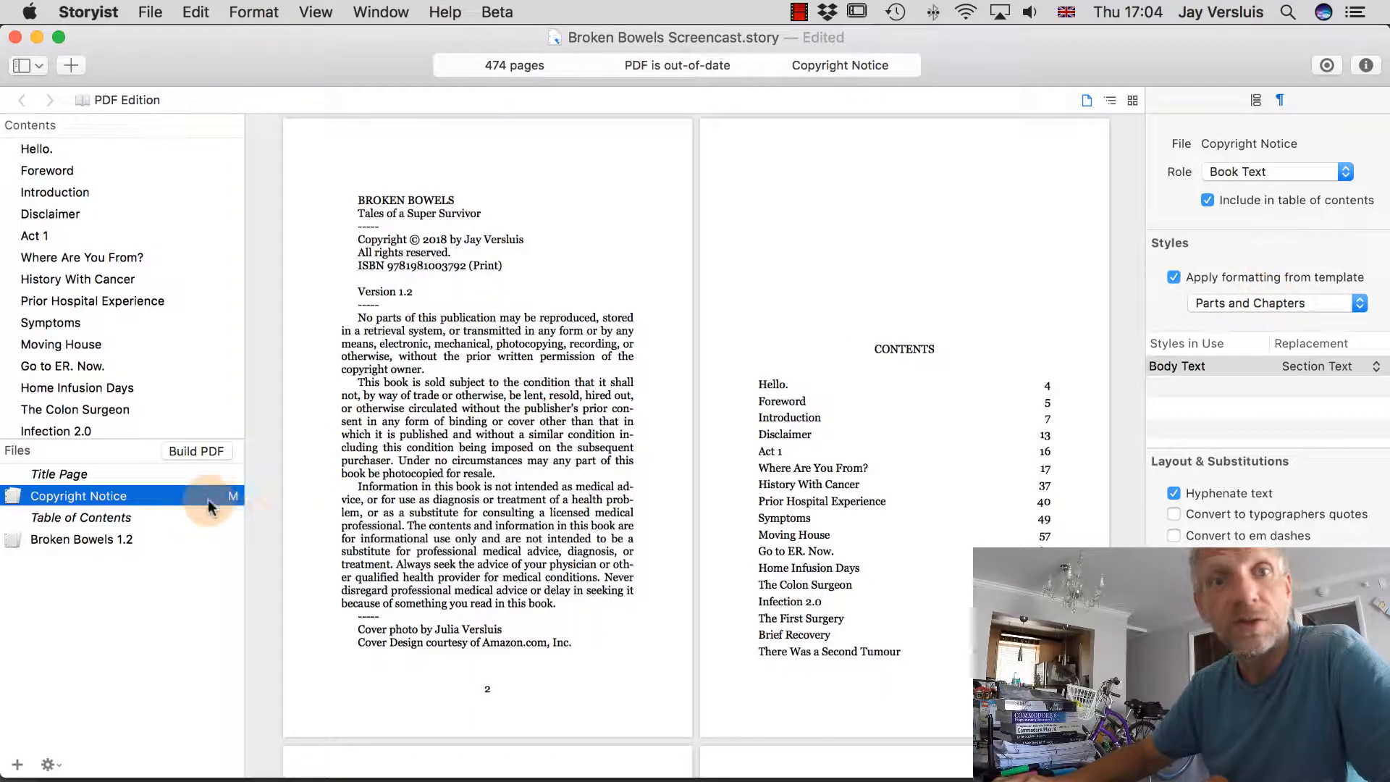
left_click(210, 451)
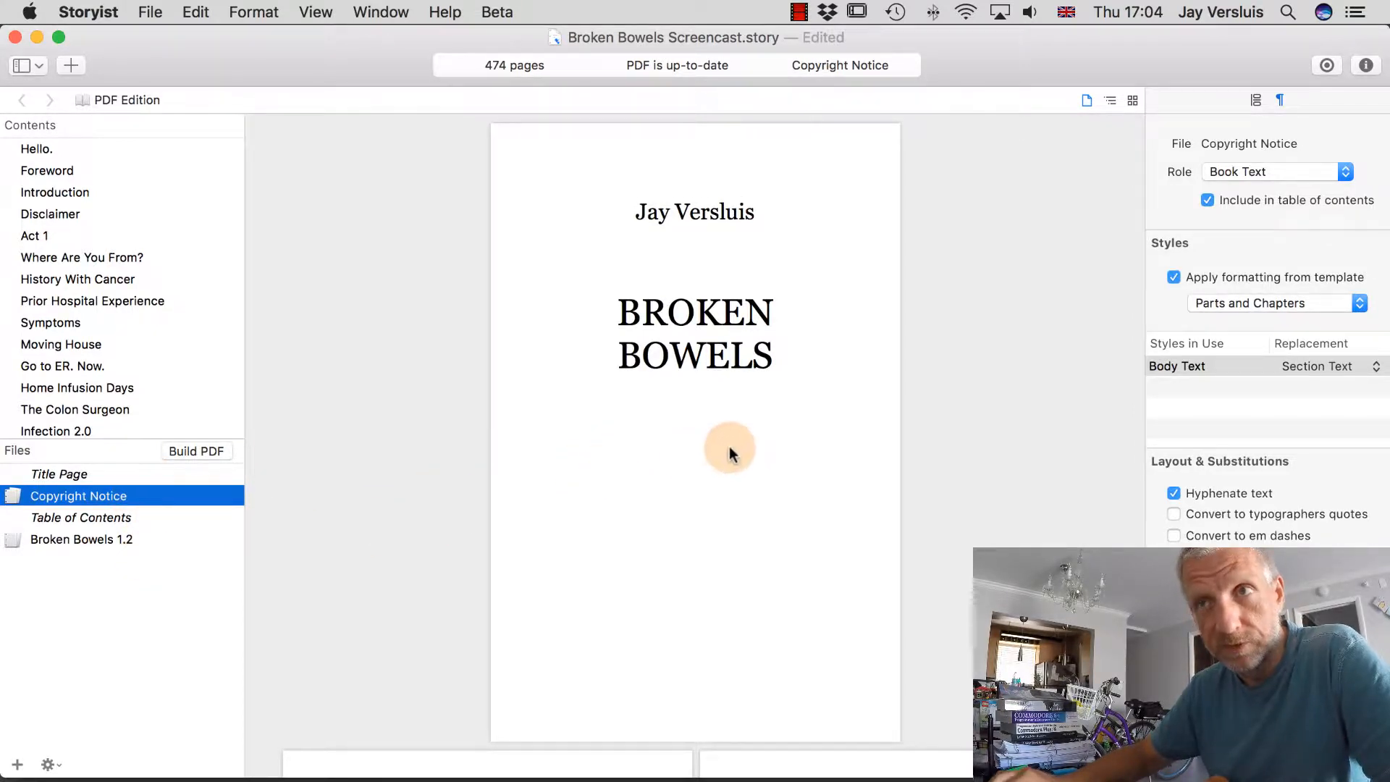
scroll(730, 454, "down", 10)
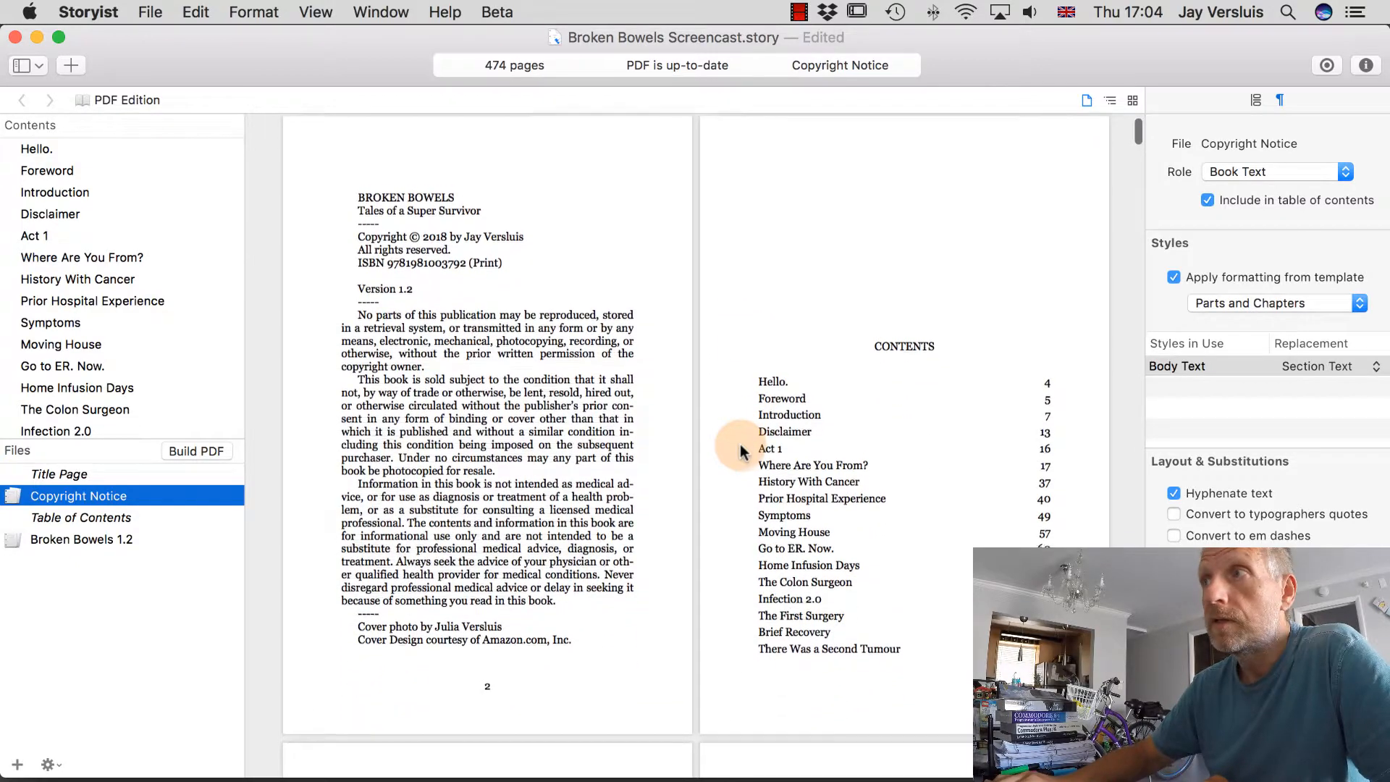
scroll(740, 451, "down", 3)
scroll(739, 450, "up", 3)
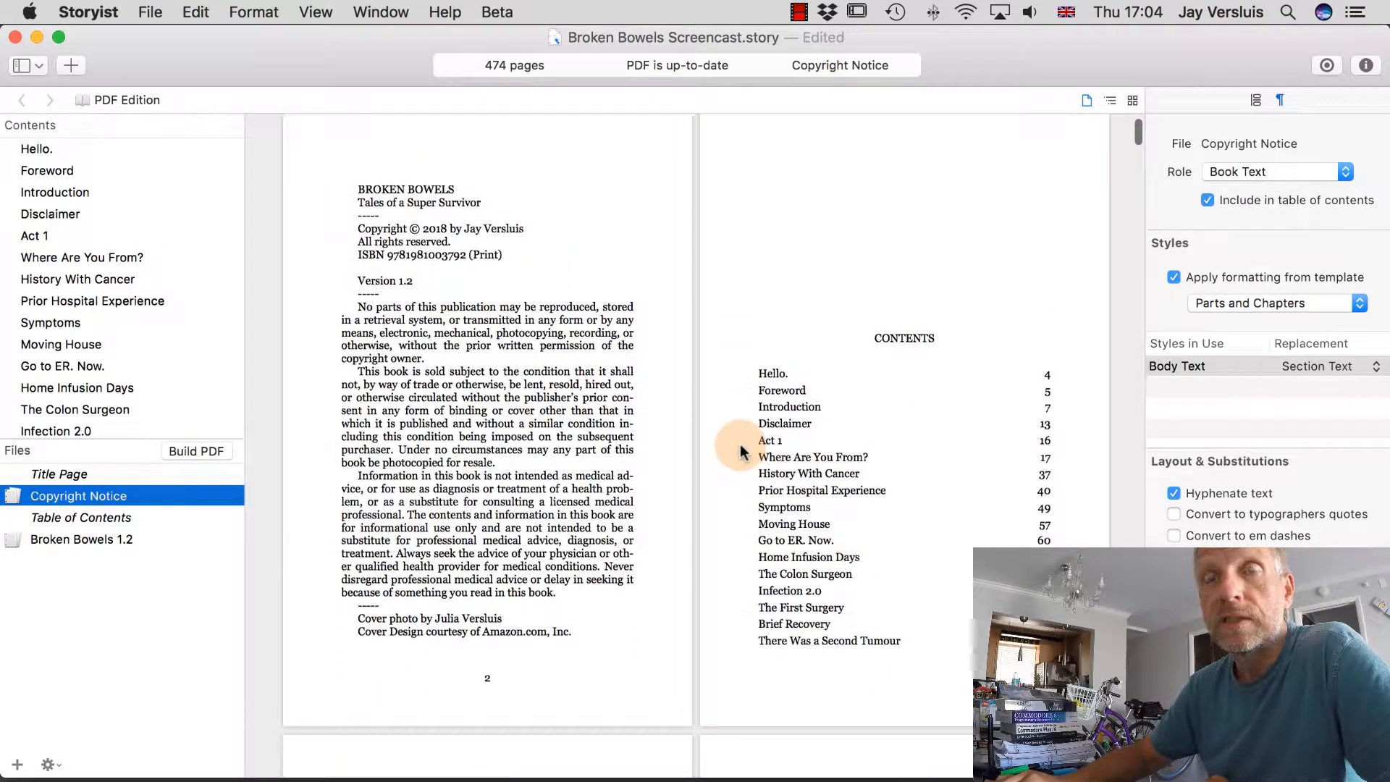
scroll(740, 445, "down", 12)
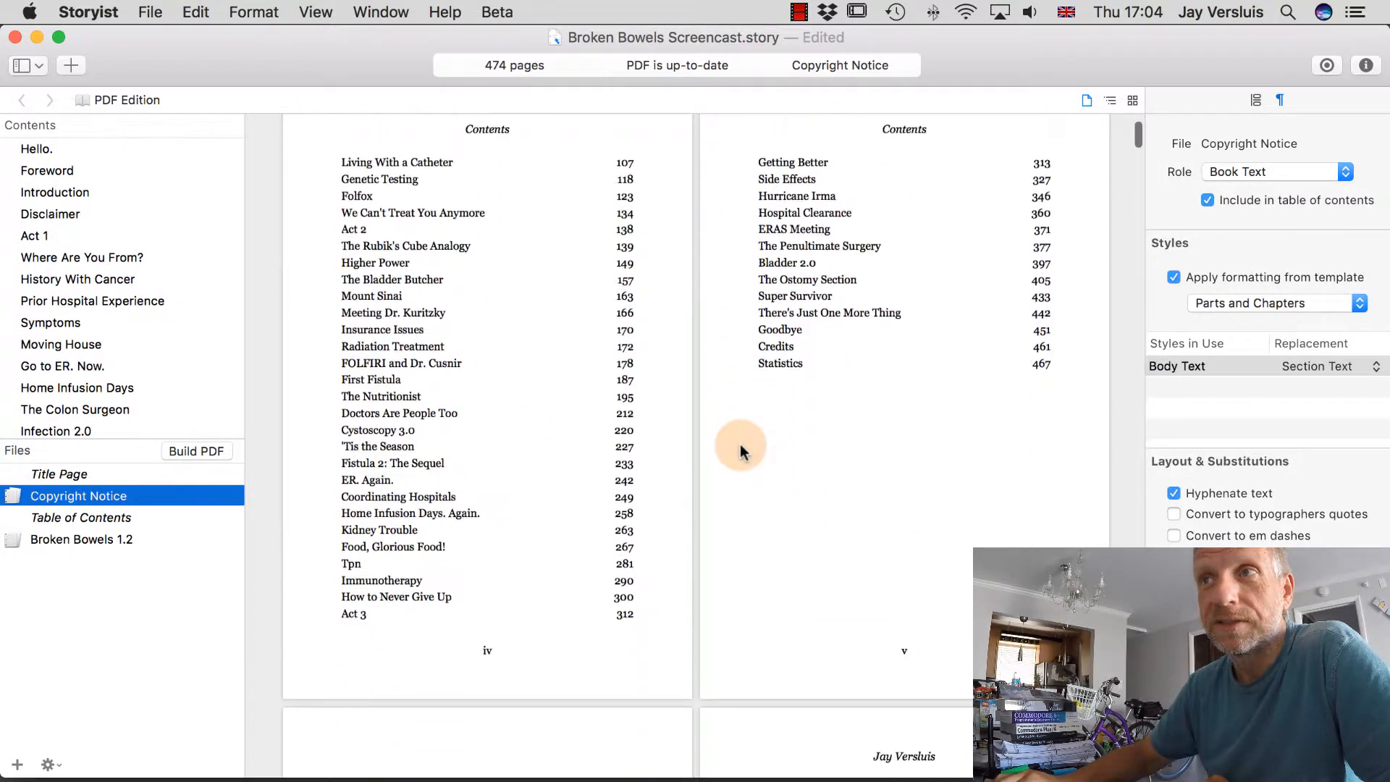
scroll(740, 445, "down", 10)
scroll(740, 445, "up", 3)
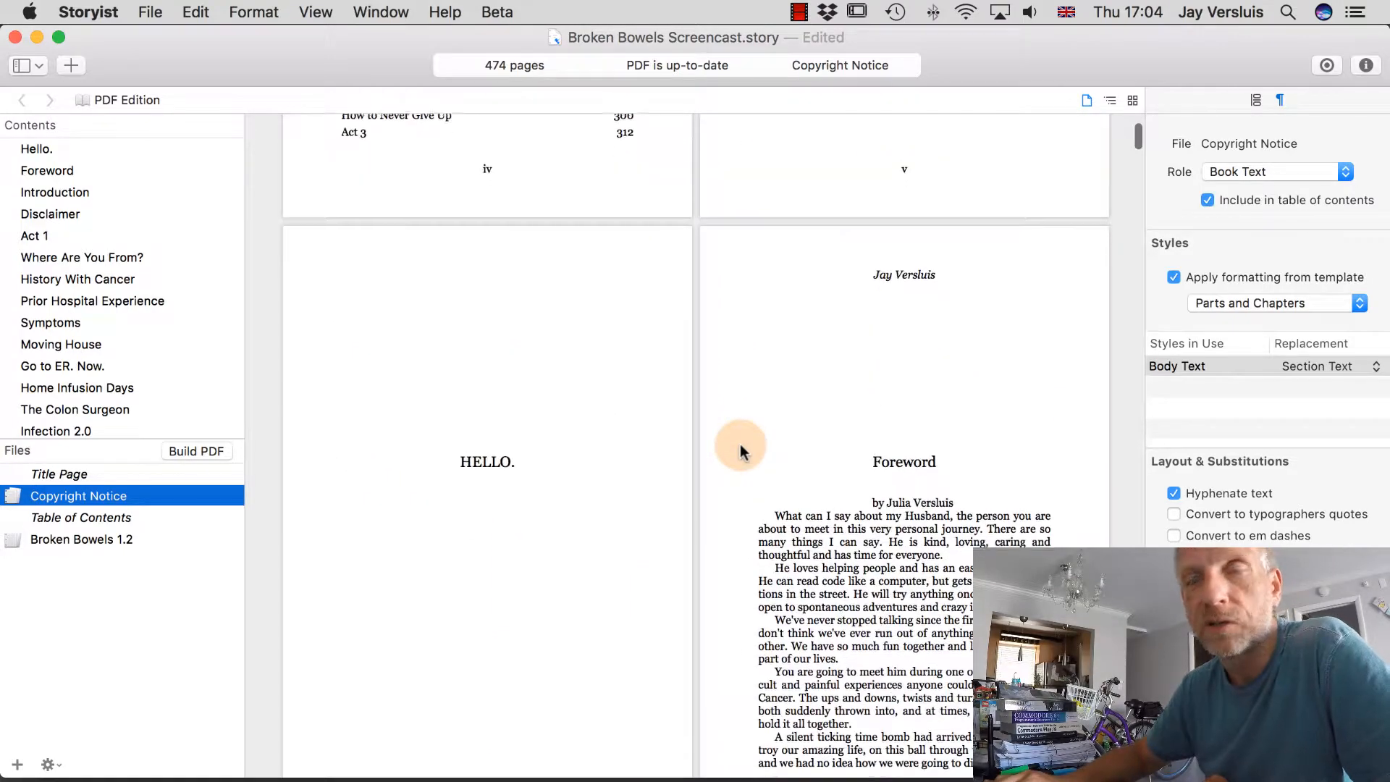
scroll(740, 445, "up", 15)
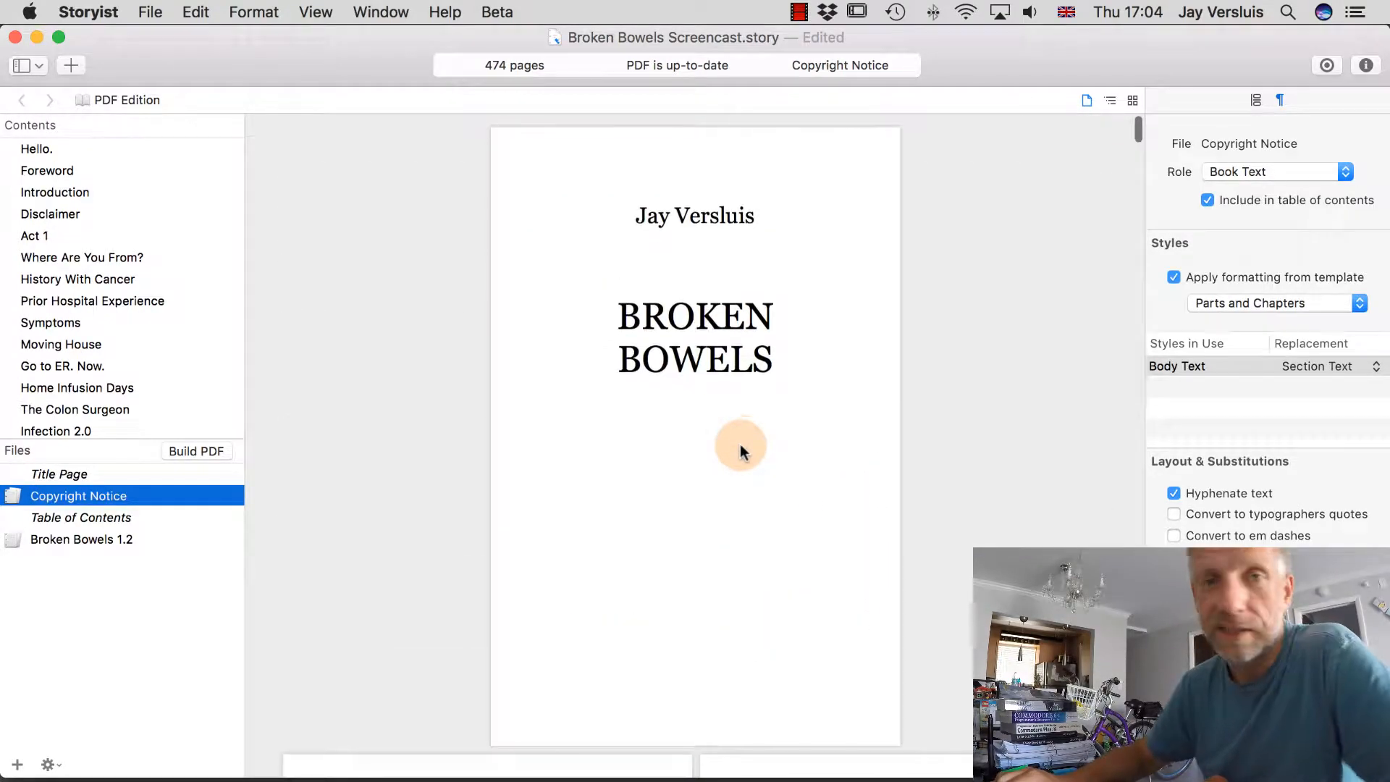
scroll(740, 452, "down", 10)
scroll(740, 452, "up", 3)
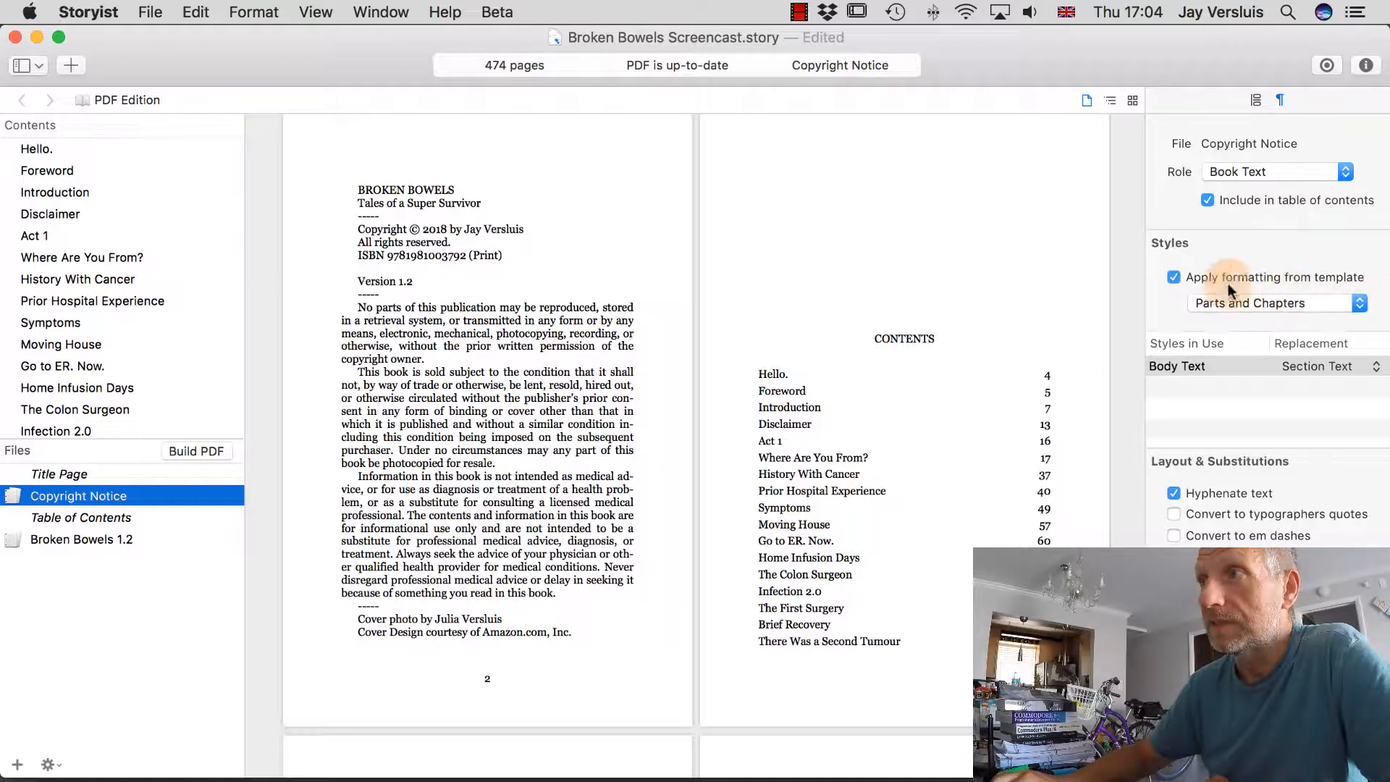
Turn off 'Apply formatting from template' for the Copyright Notice and rebuild the PDF.
left_click(1173, 279)
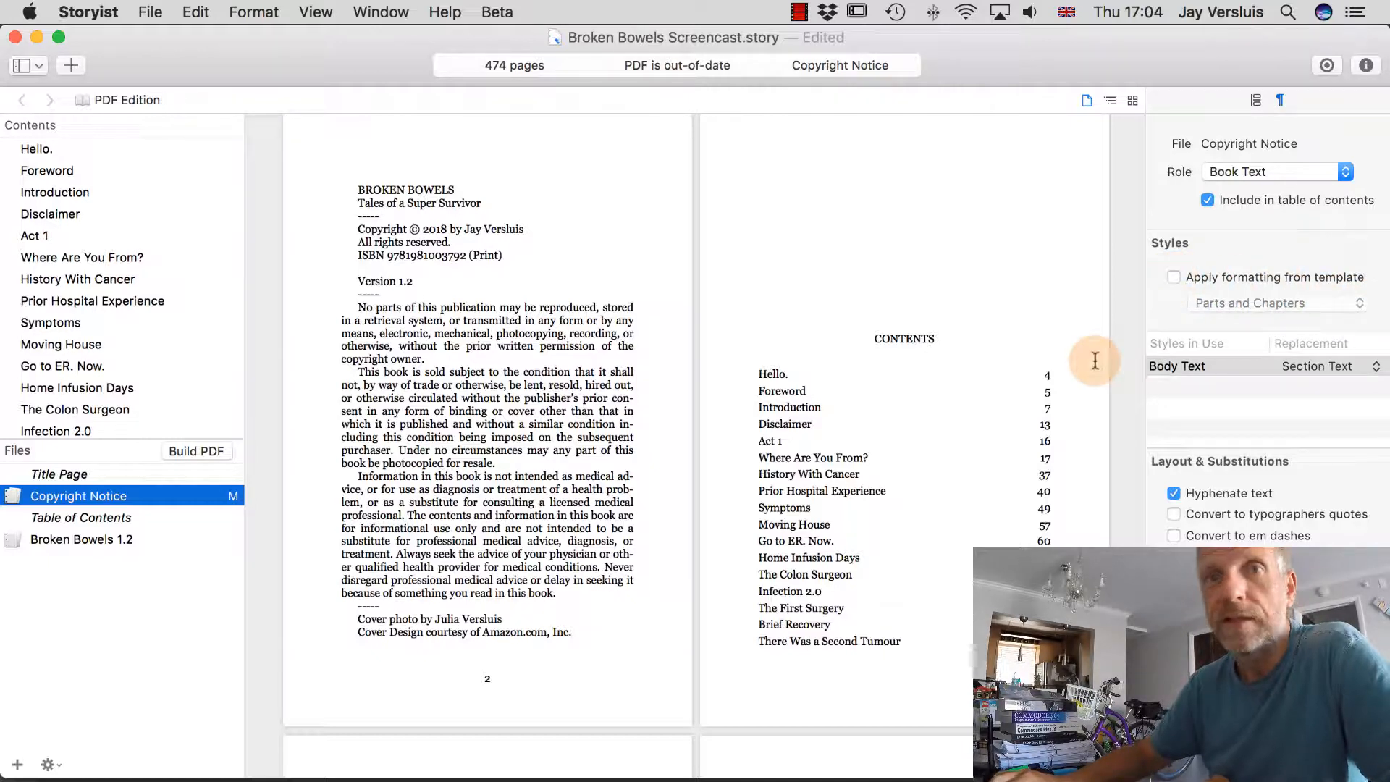
left_click(210, 450)
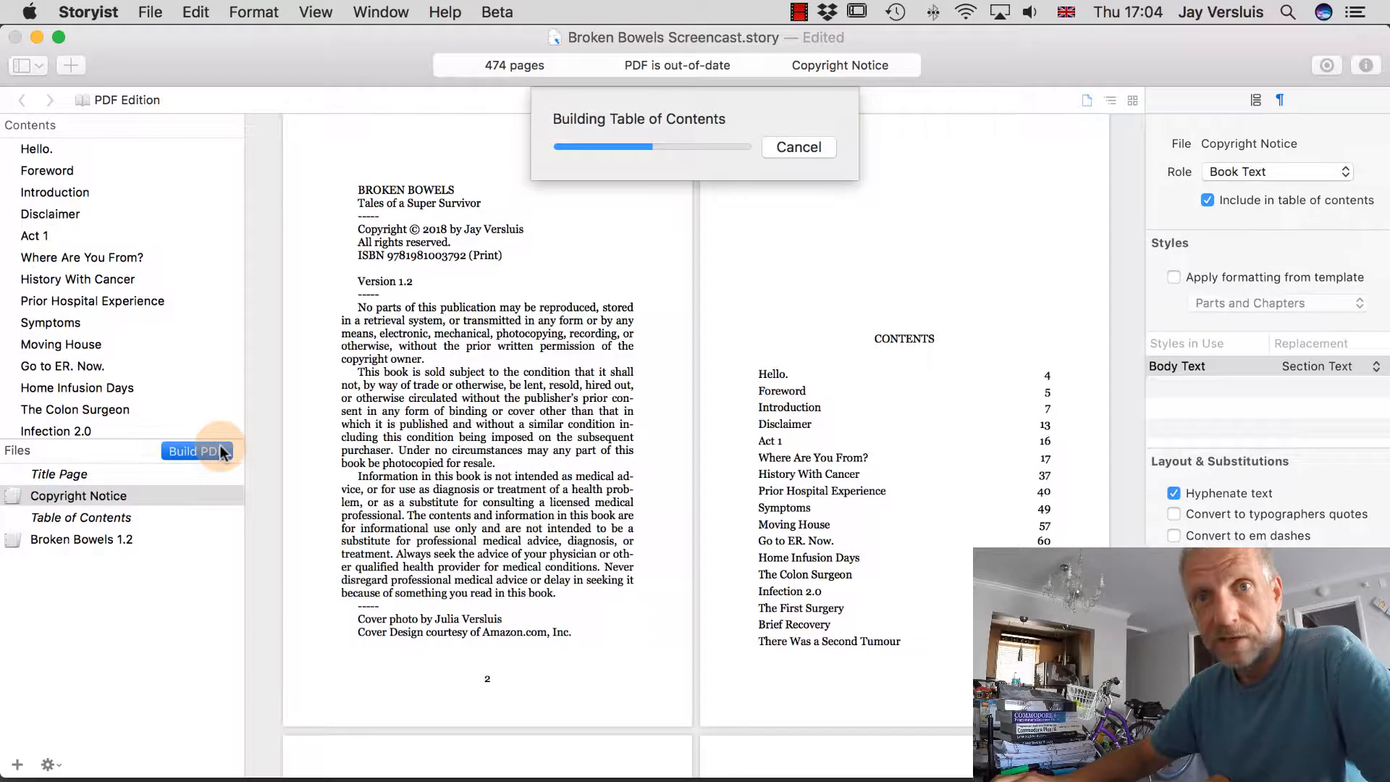
scroll(672, 568, "down", 10)
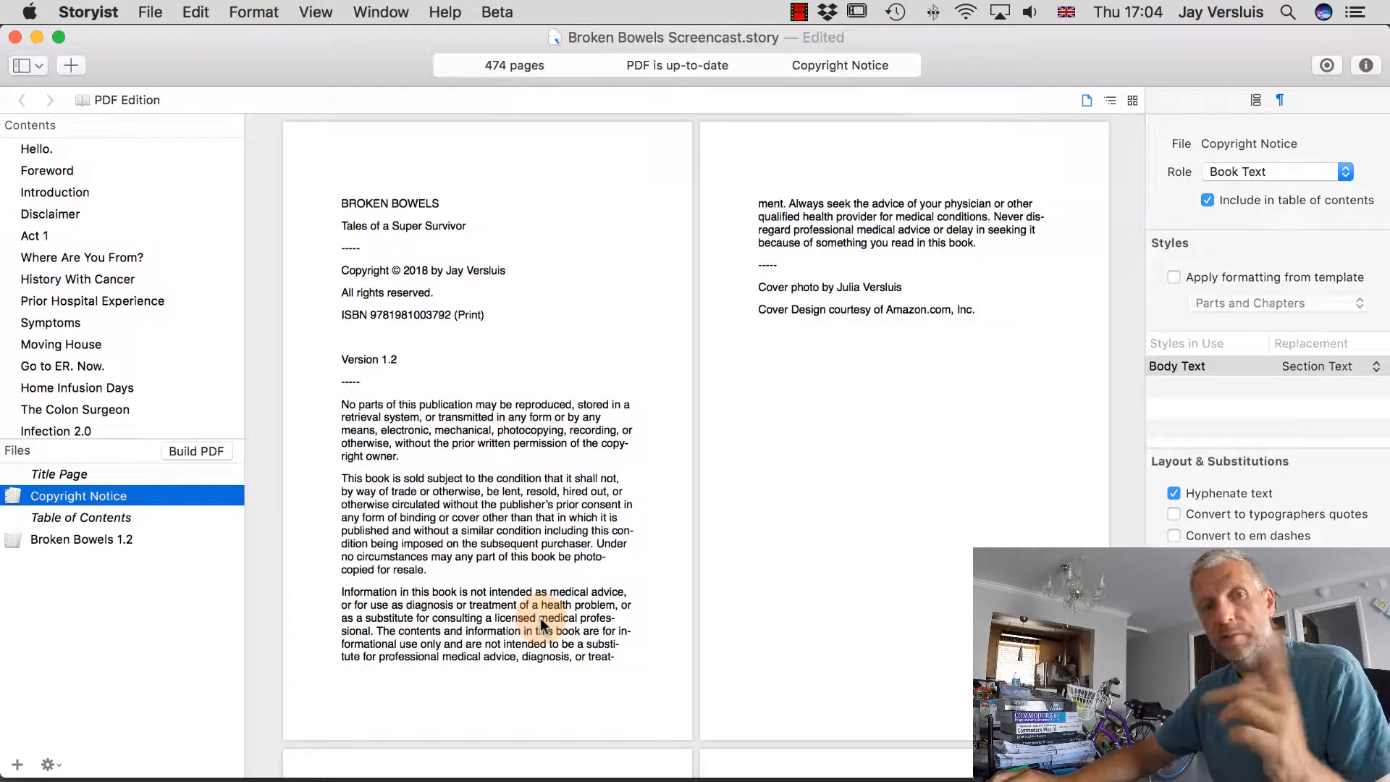
Show the Project View, open the Copyright Notice document, then return to the PDF Edition.
left_click(19, 71)
left_click(141, 107)
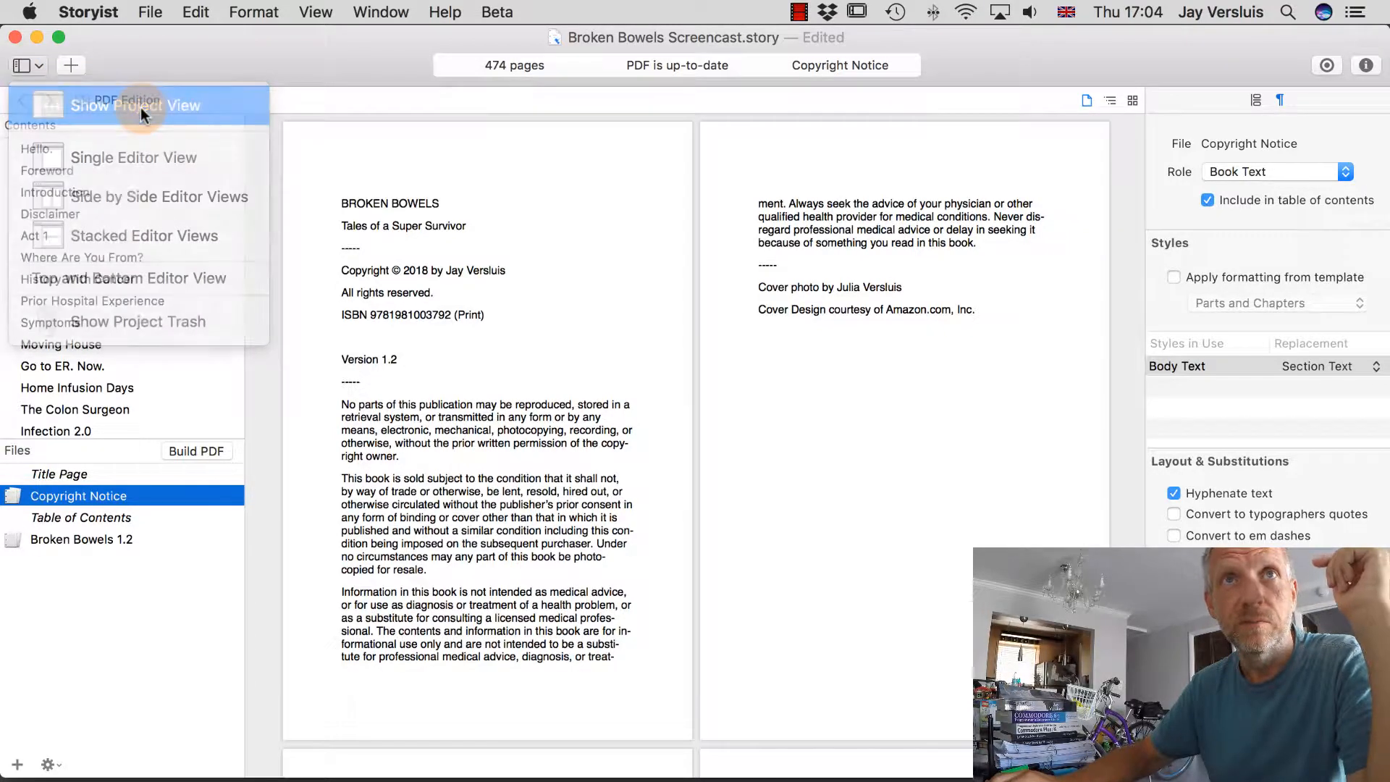
left_click(131, 214)
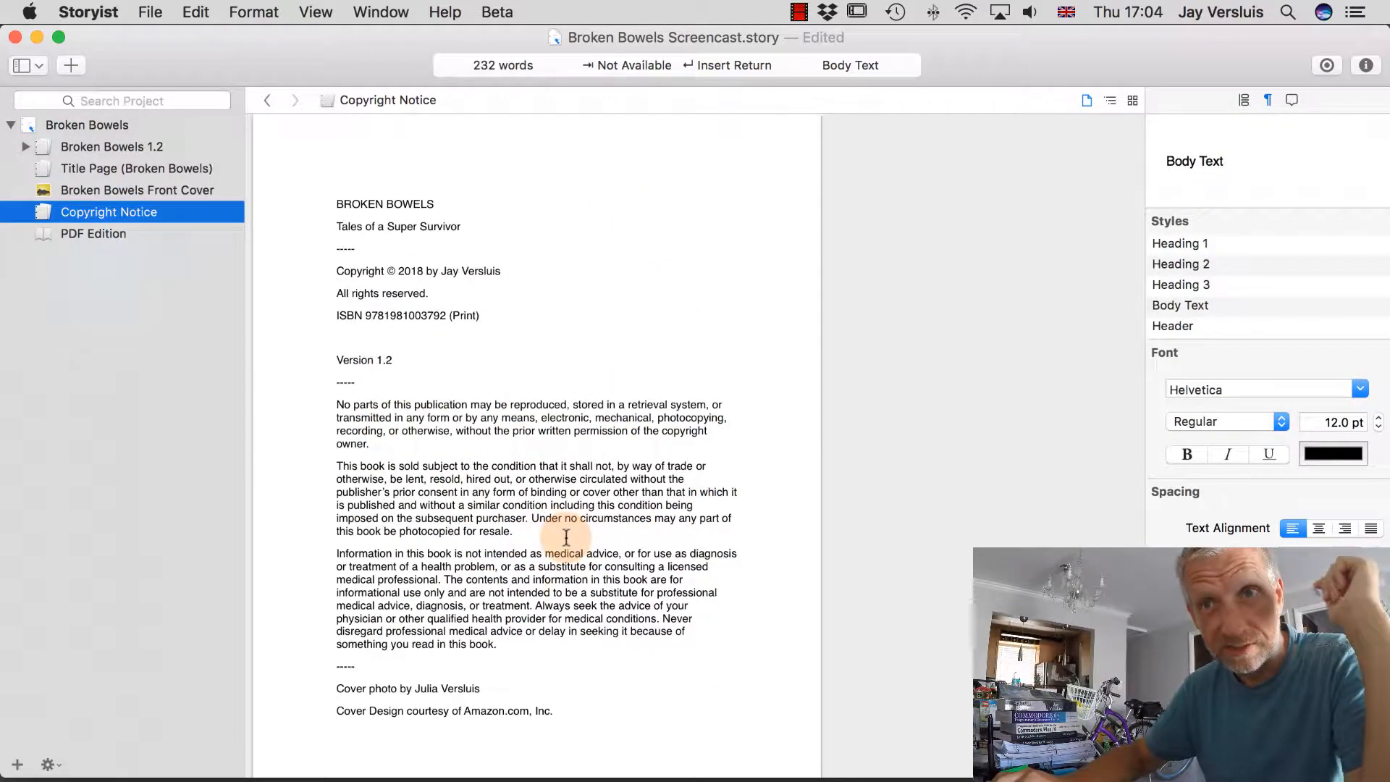
left_click(97, 233)
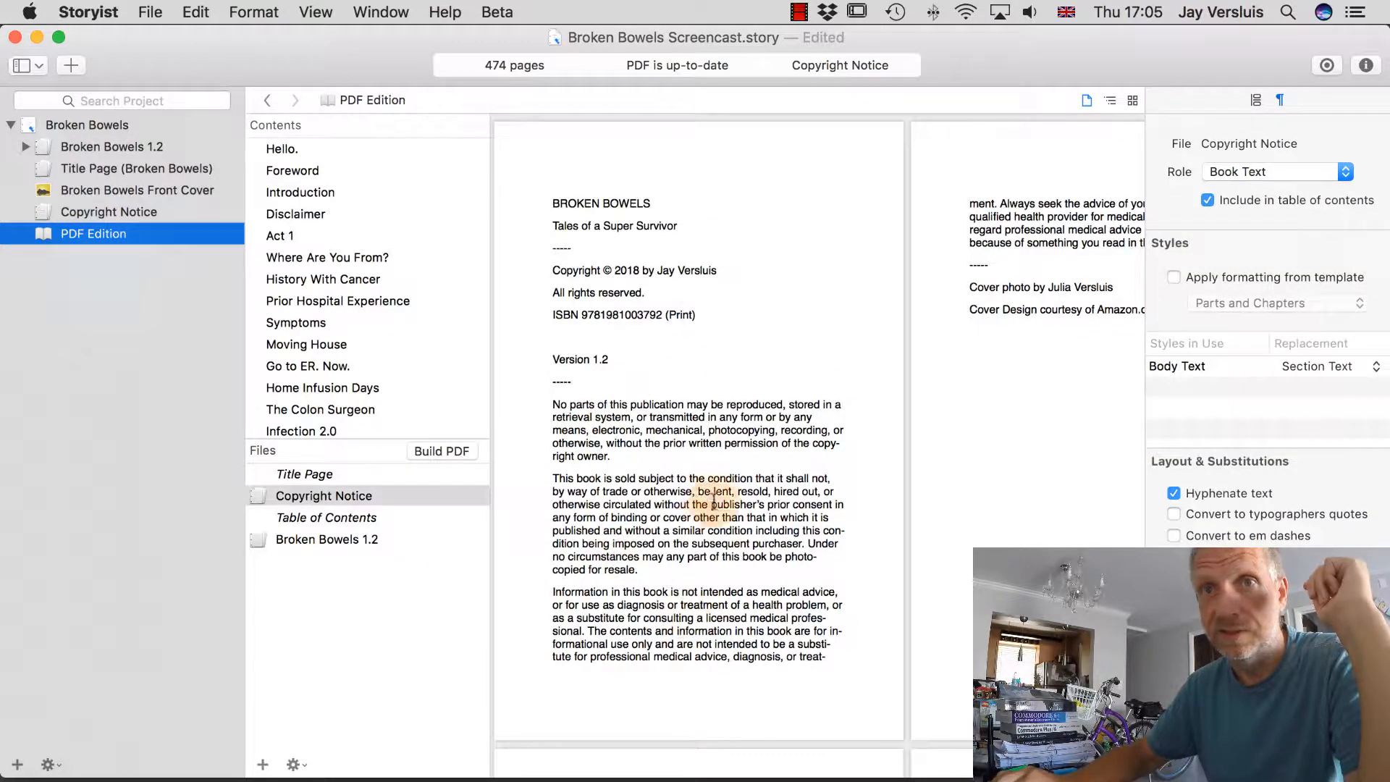
Re-enable template formatting on the Copyright Notice with the Chapters template and rebuild the PDF.
left_click(1175, 278)
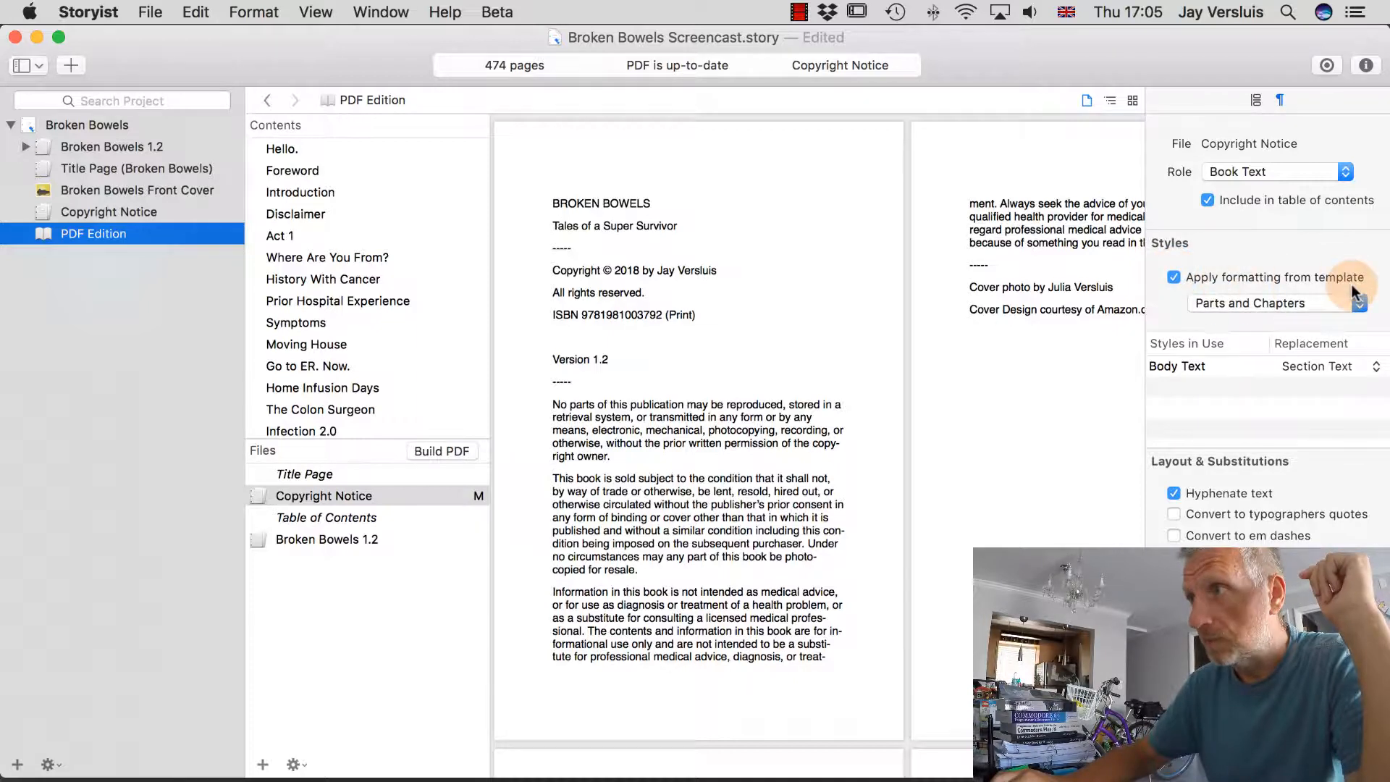
left_click(1305, 304)
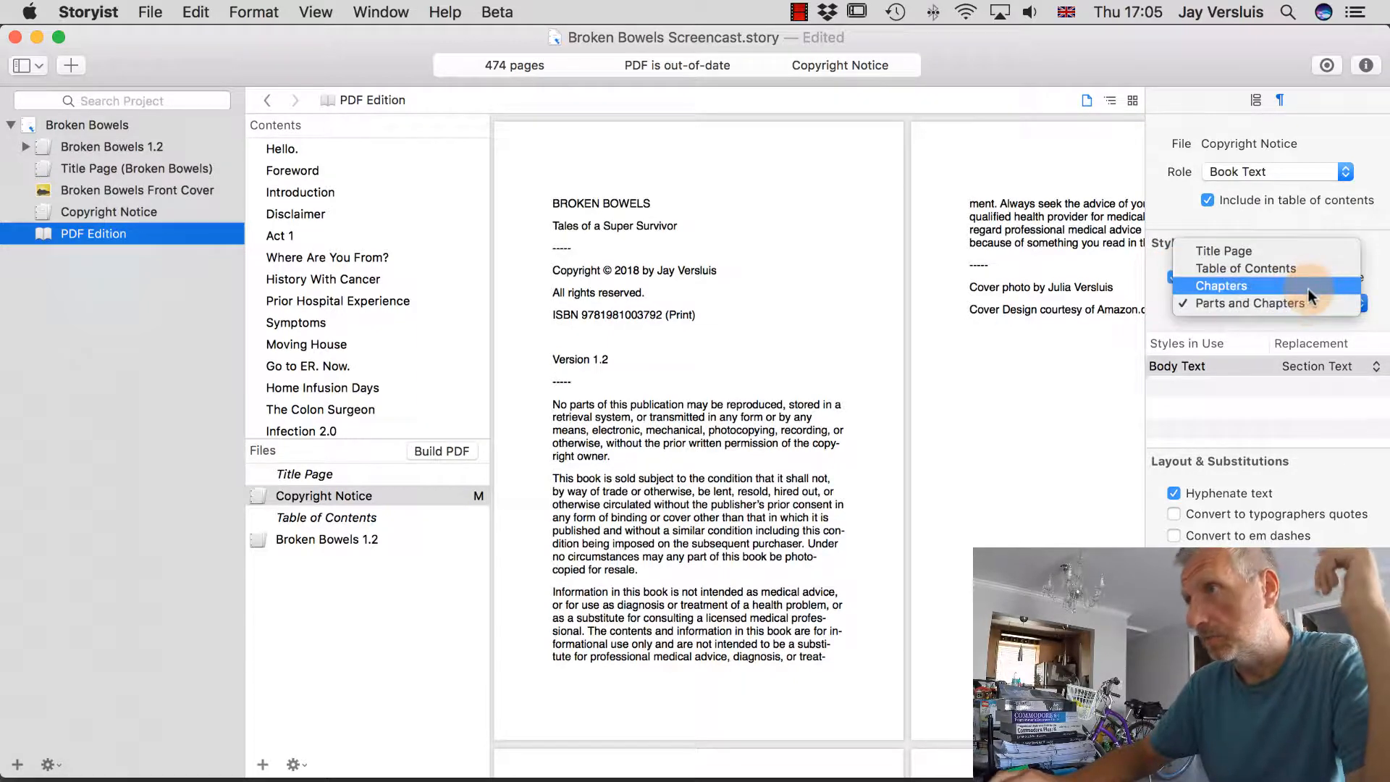
left_click(1308, 289)
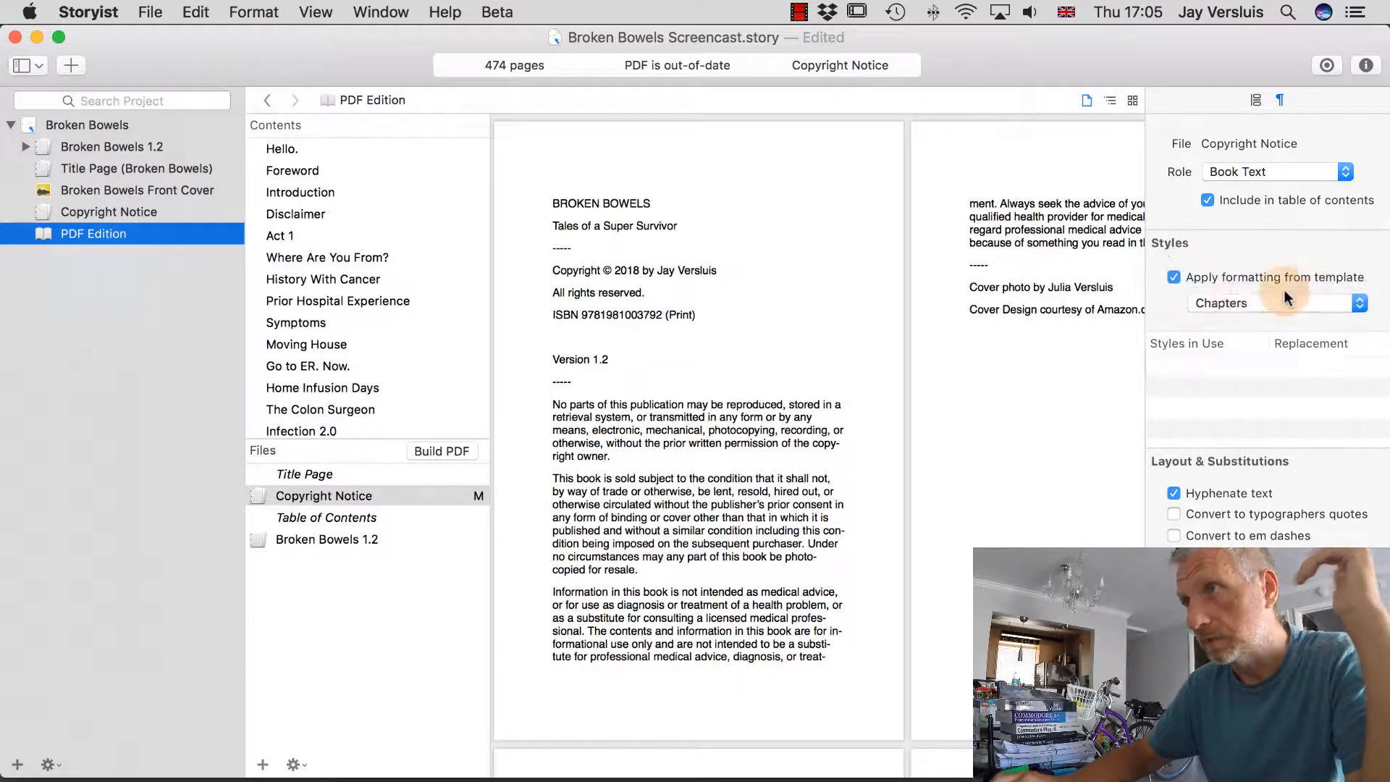
left_click(457, 454)
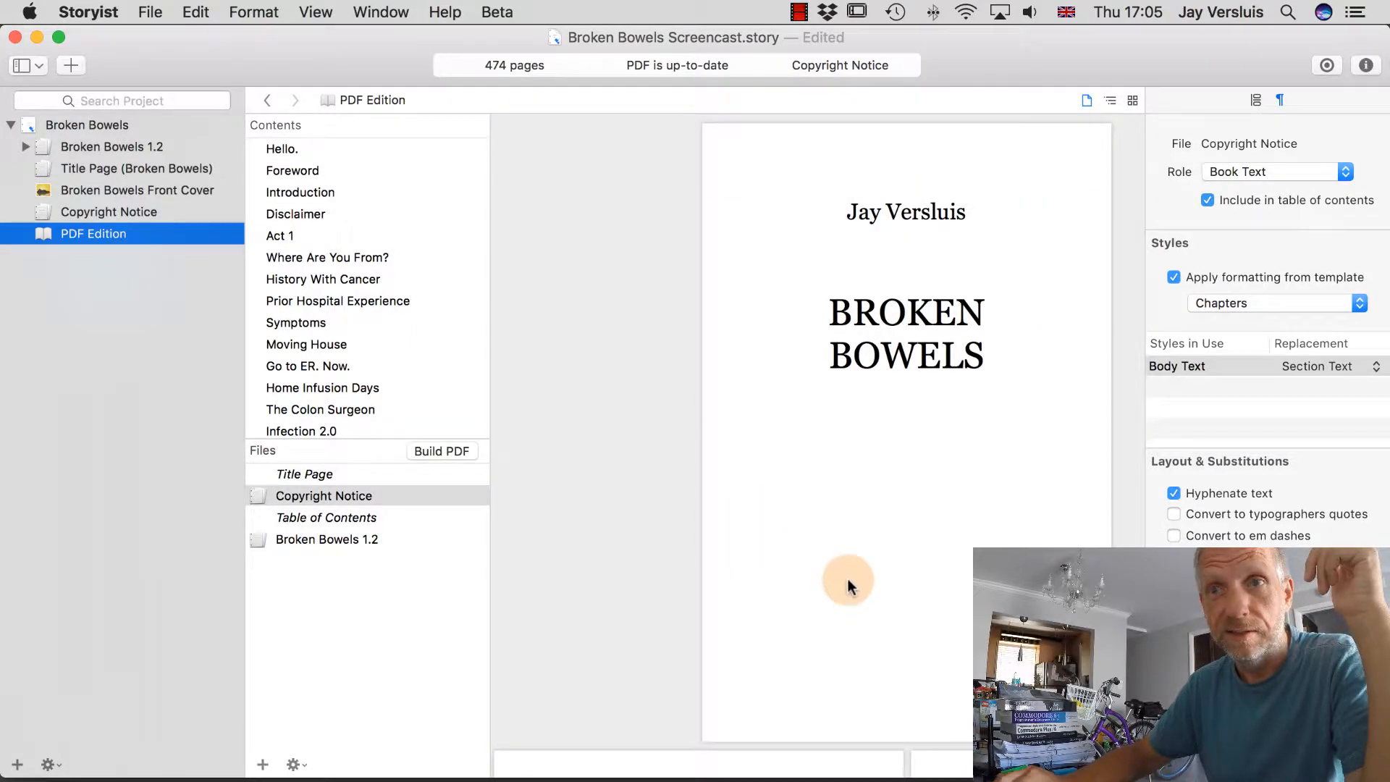
scroll(851, 586, "down", 1)
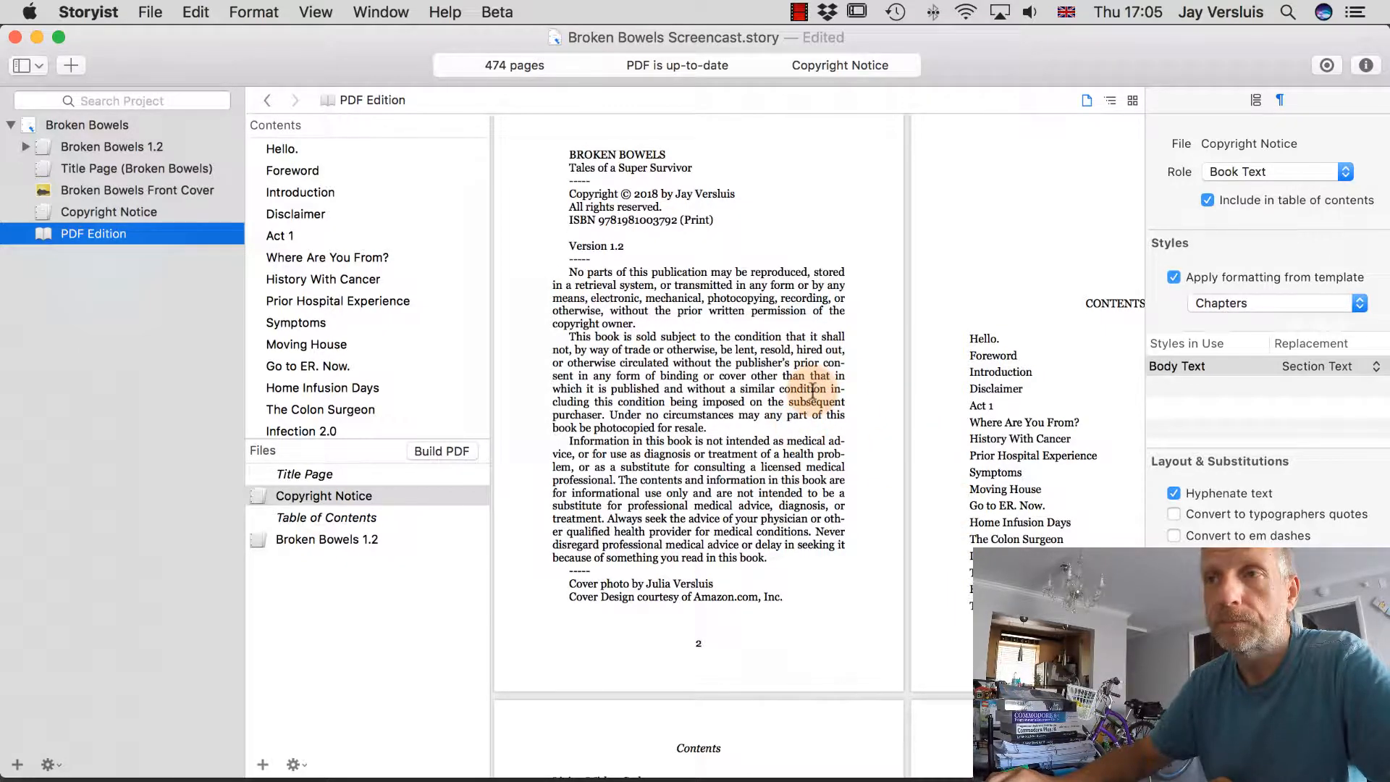
scroll(813, 391, "down", 5)
scroll(813, 391, "down", 1)
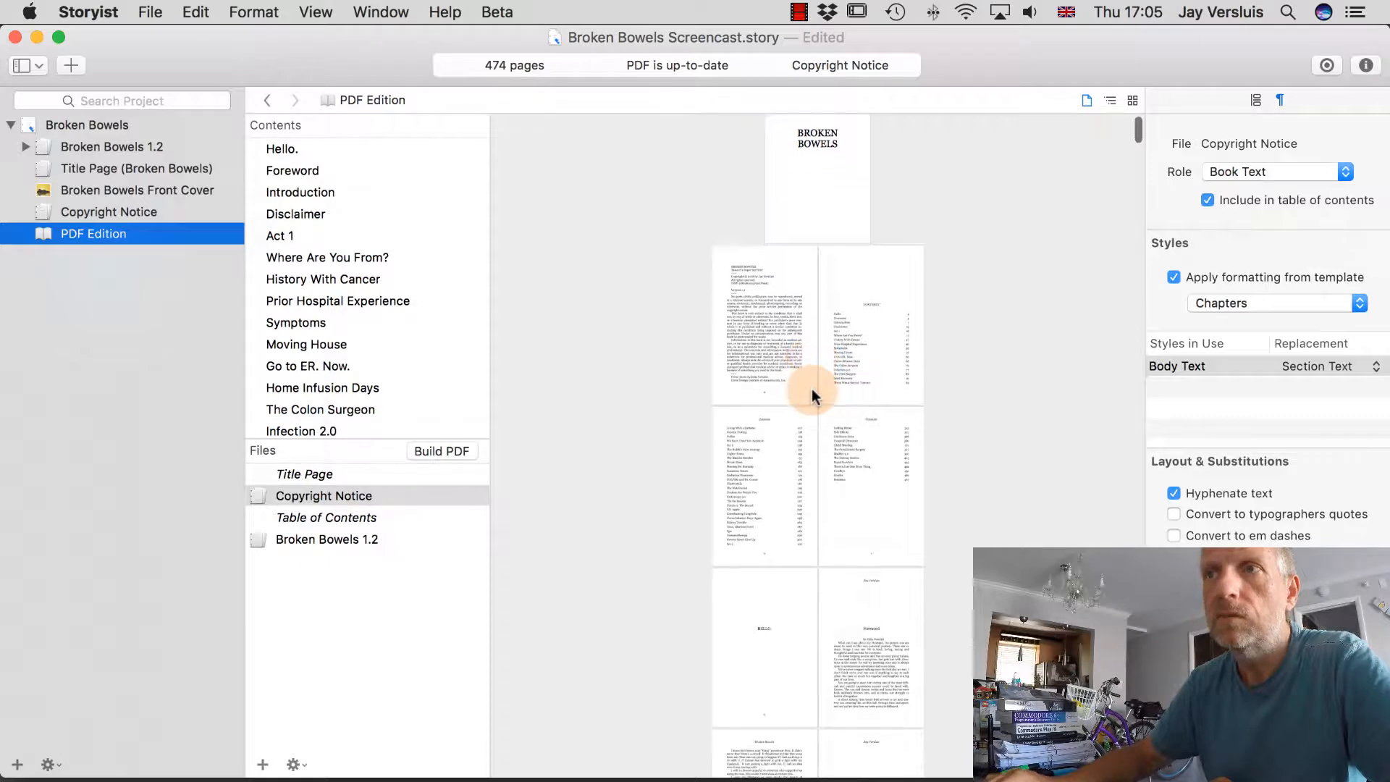
scroll(812, 391, "up", 4)
scroll(811, 389, "up", 2)
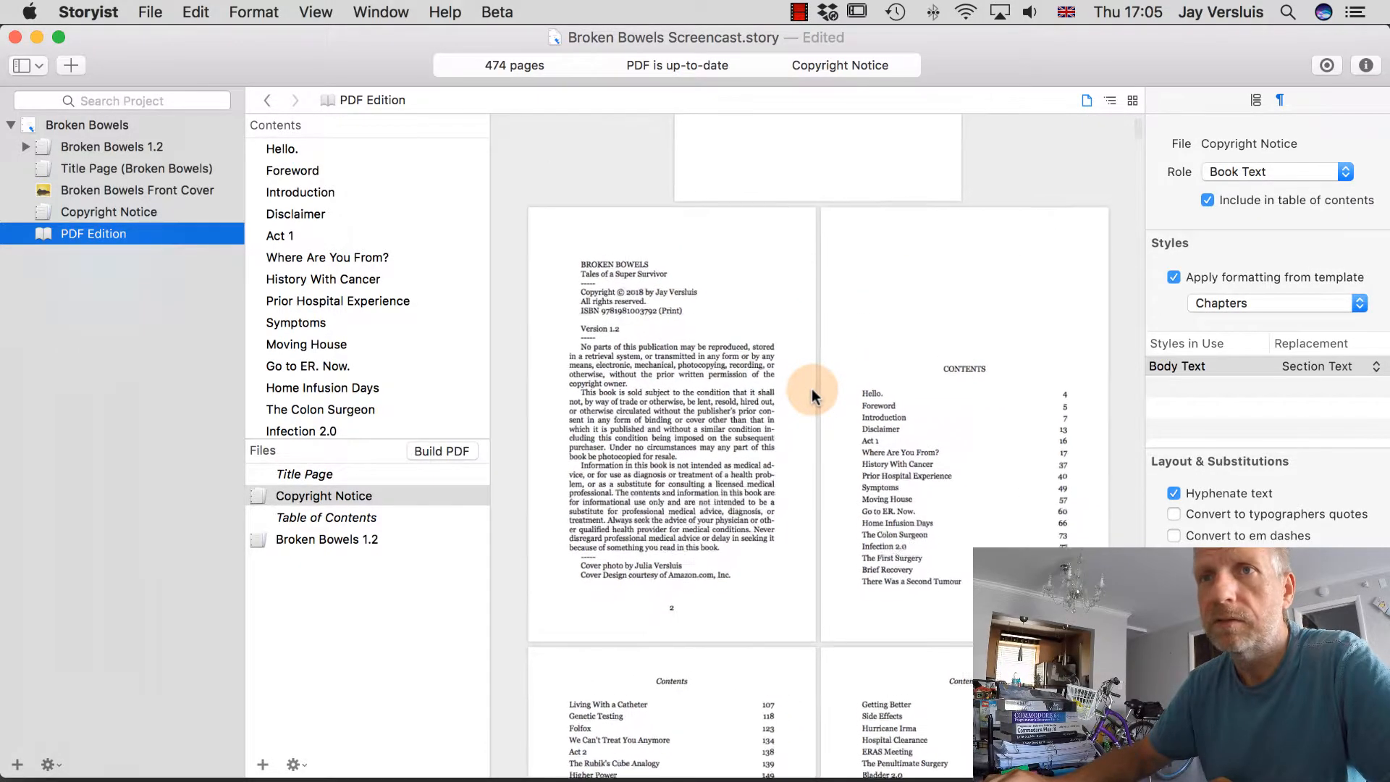
scroll(812, 399, "up", 2)
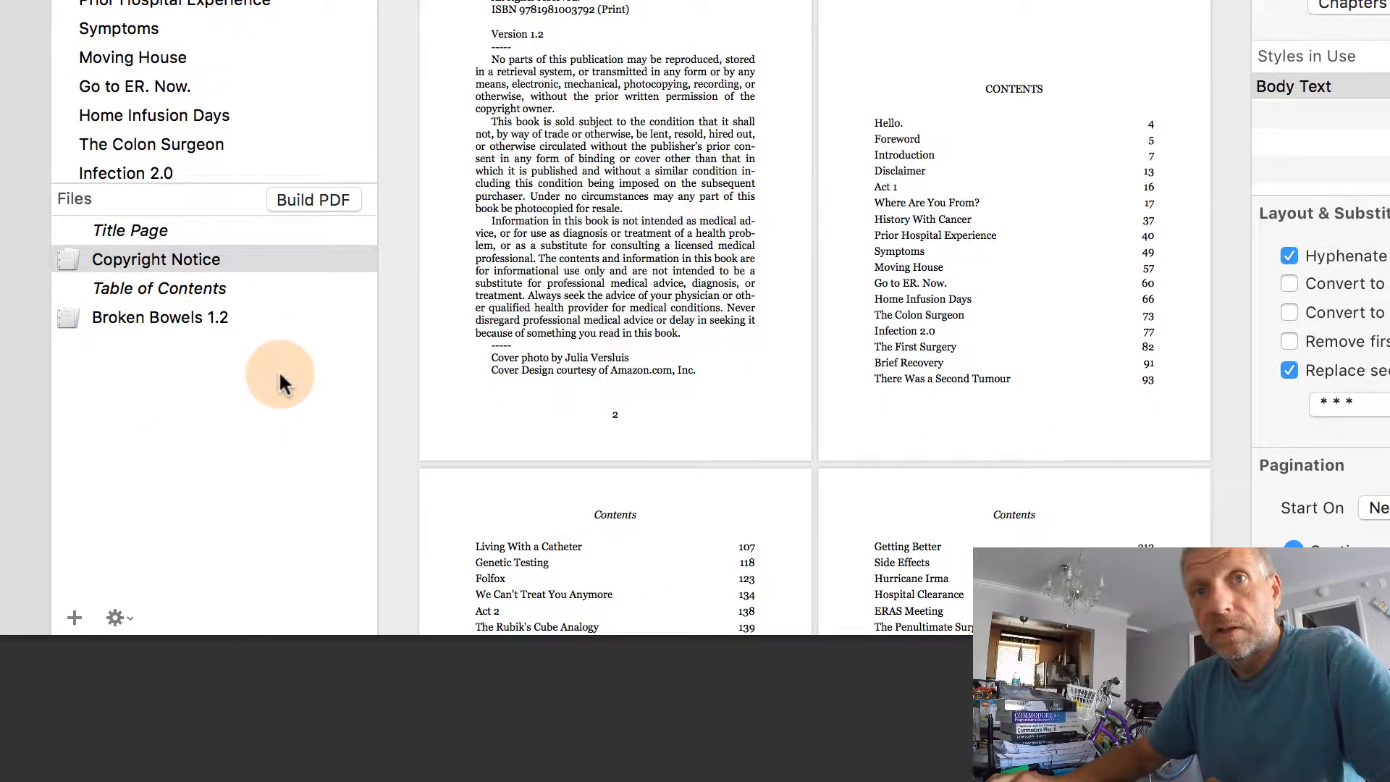
Import the PDF edition's intermediate files via the Files gear menu's Advanced submenu.
left_click(116, 618)
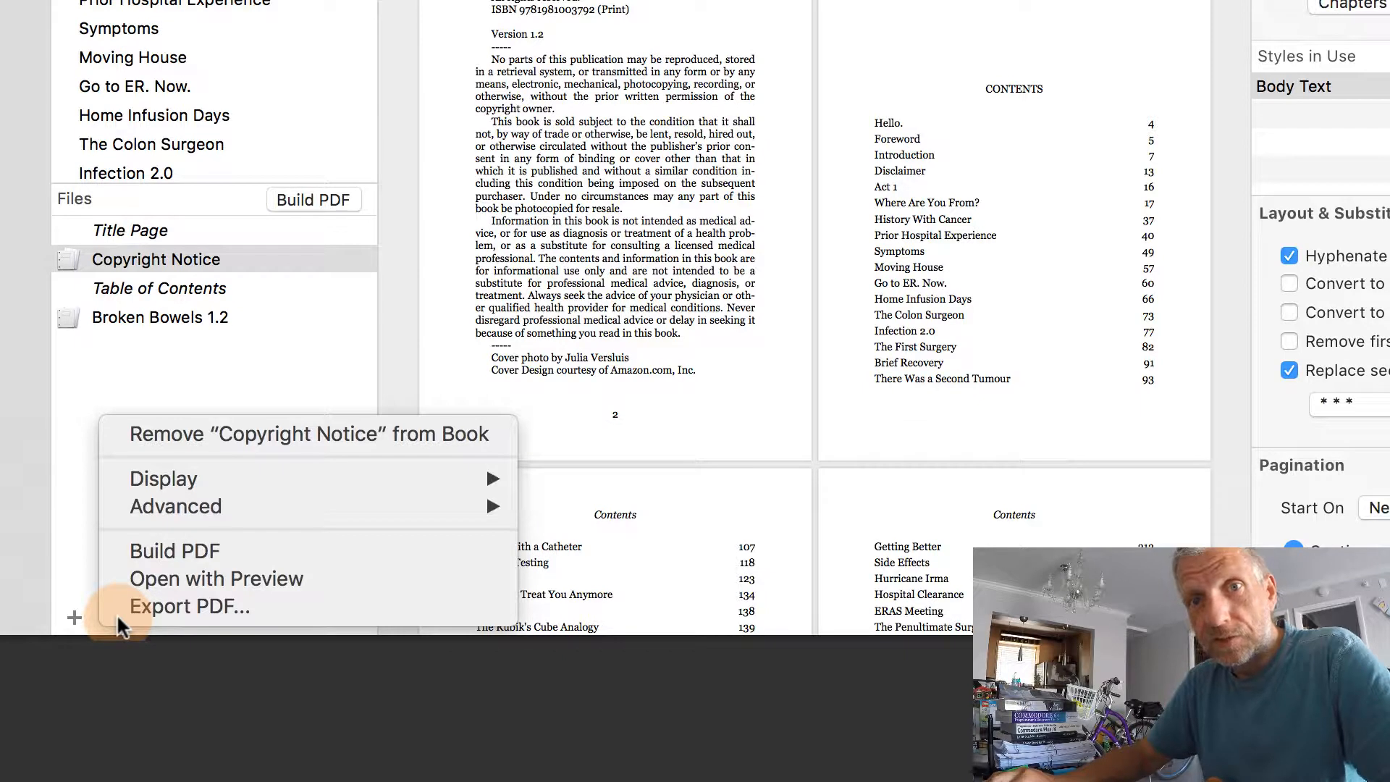
mouse_move(248, 509)
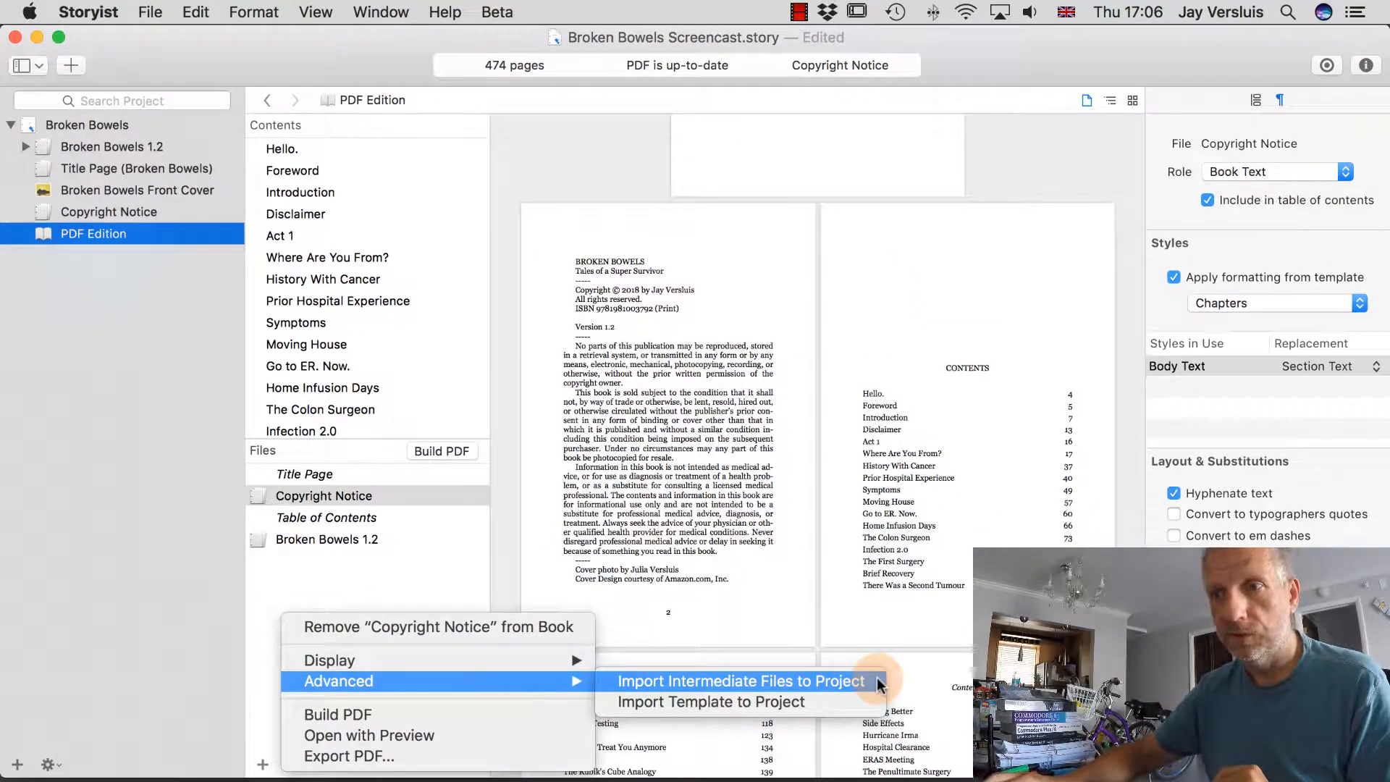
left_click(878, 683)
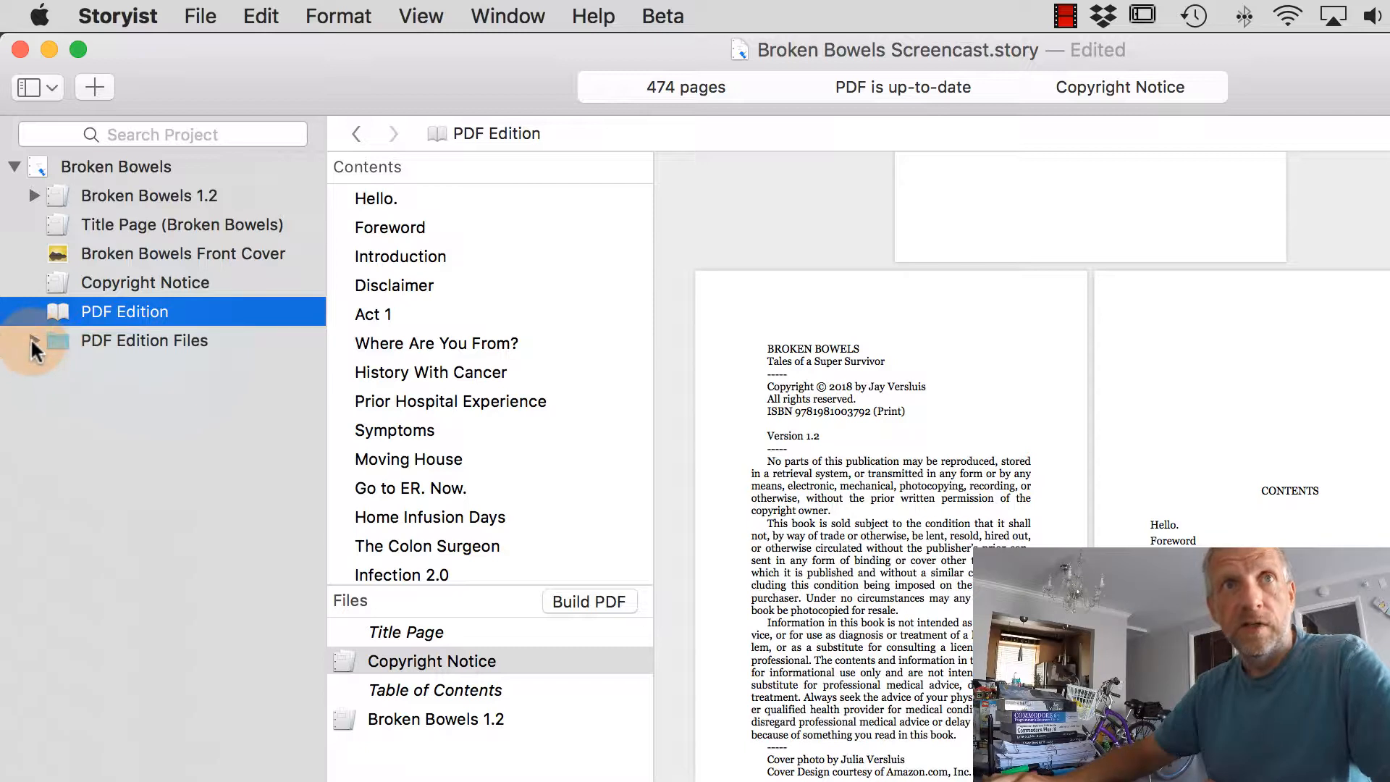
Expand the PDF Edition Files folder and select Copyright Notice in the Files list.
left_click(33, 341)
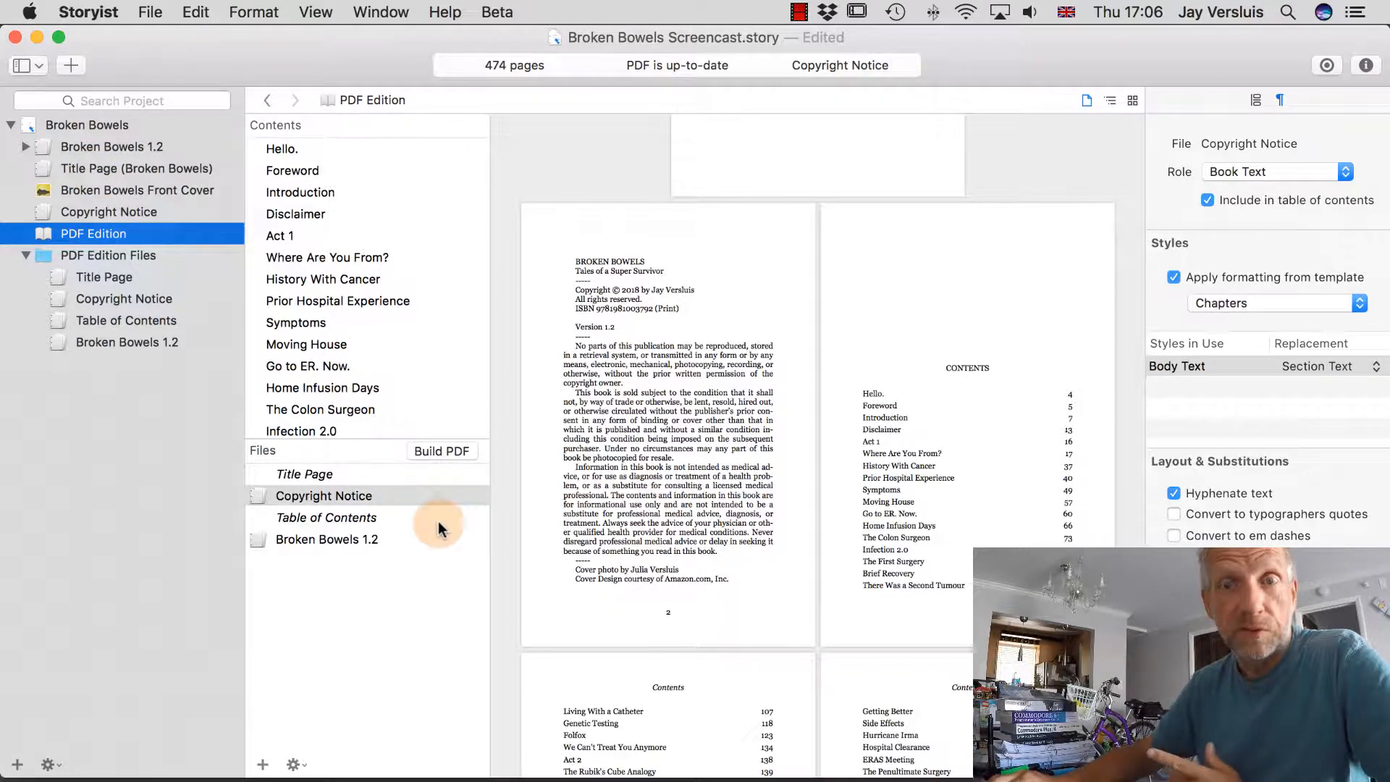
left_click(402, 494)
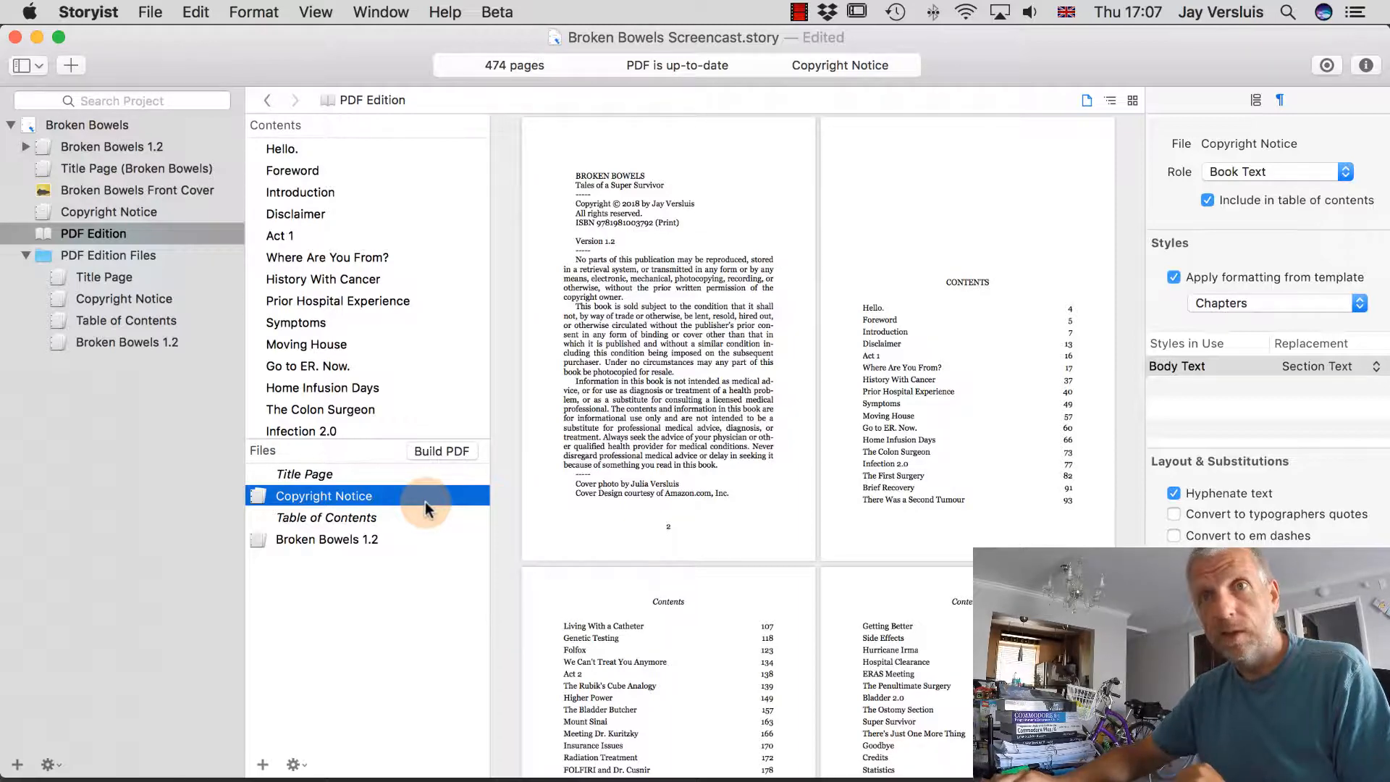
Replace the book's Copyright Notice with the PDF Edition Files copy and open it for editing.
right_click(424, 501)
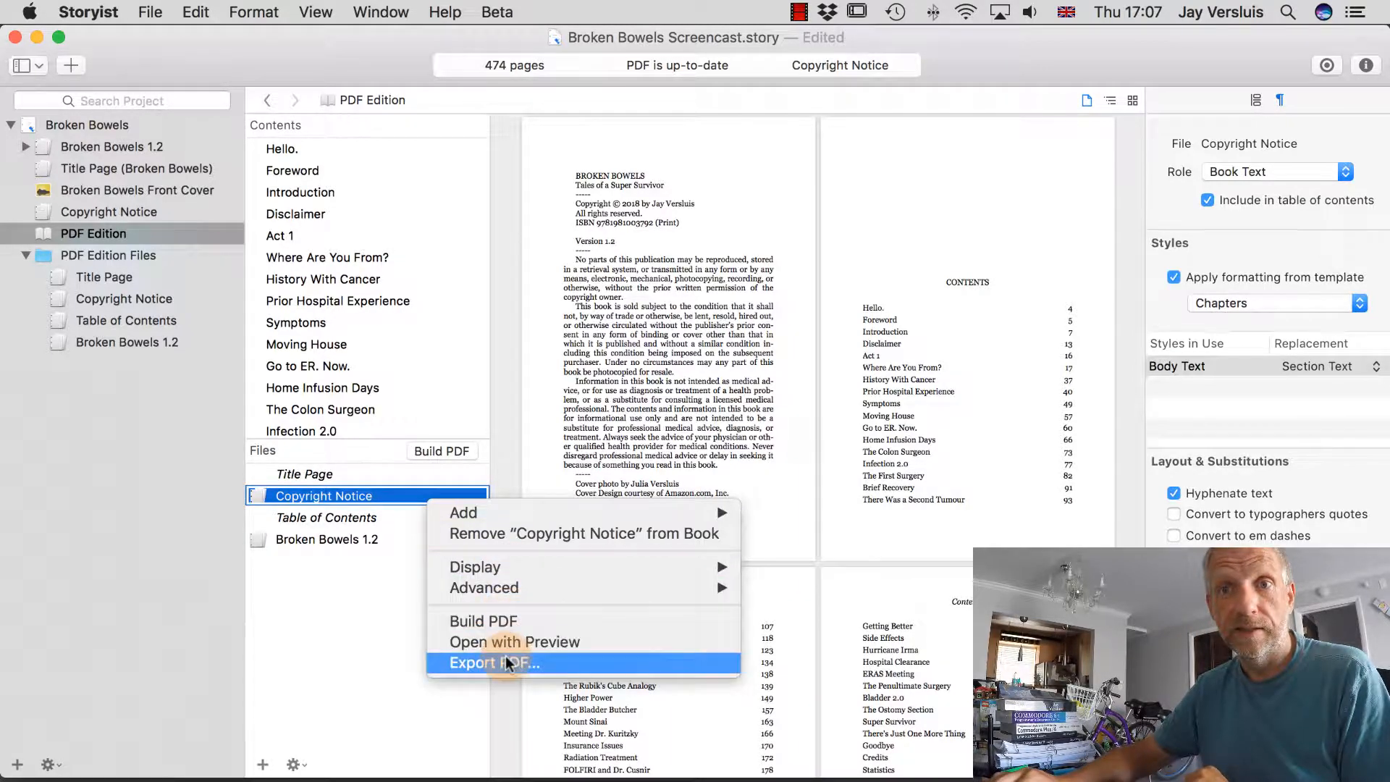
left_click(615, 537)
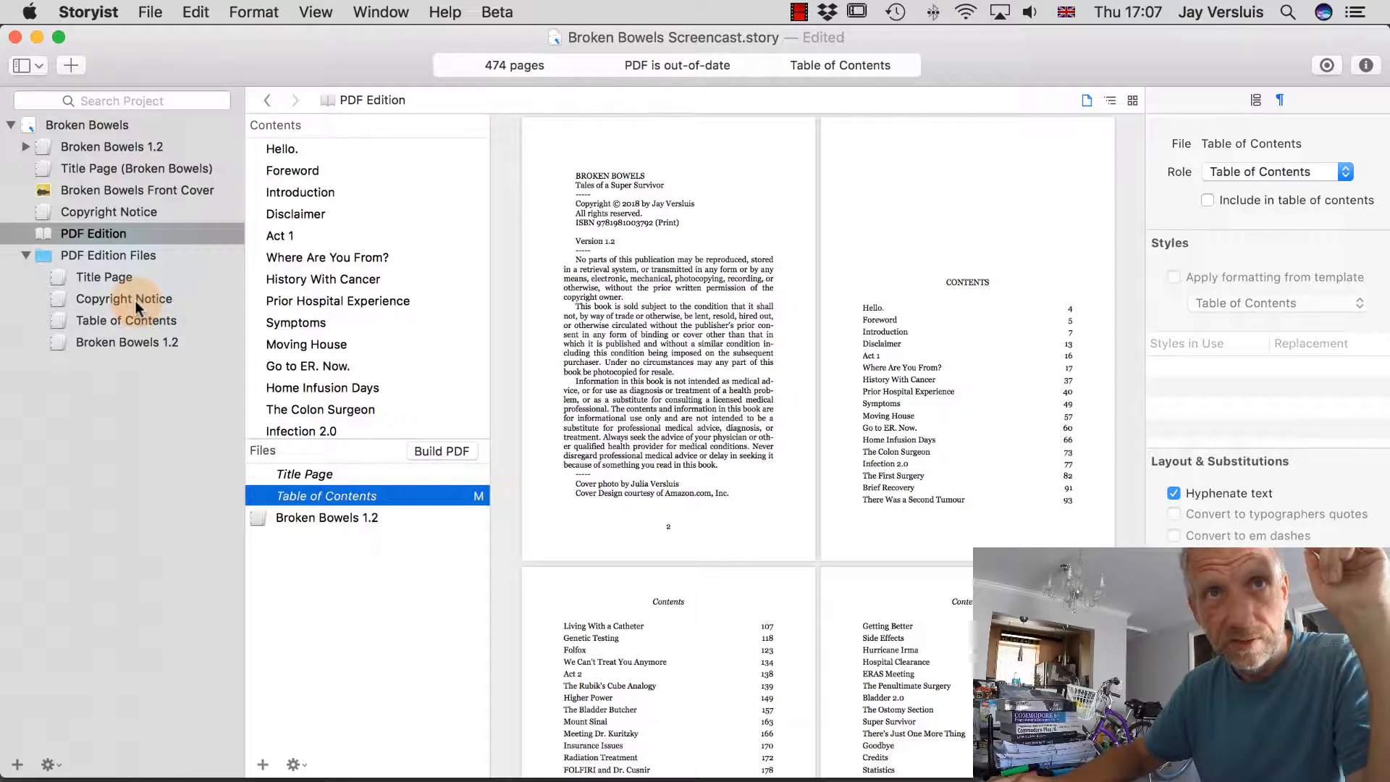
left_click_drag(136, 301, 372, 510)
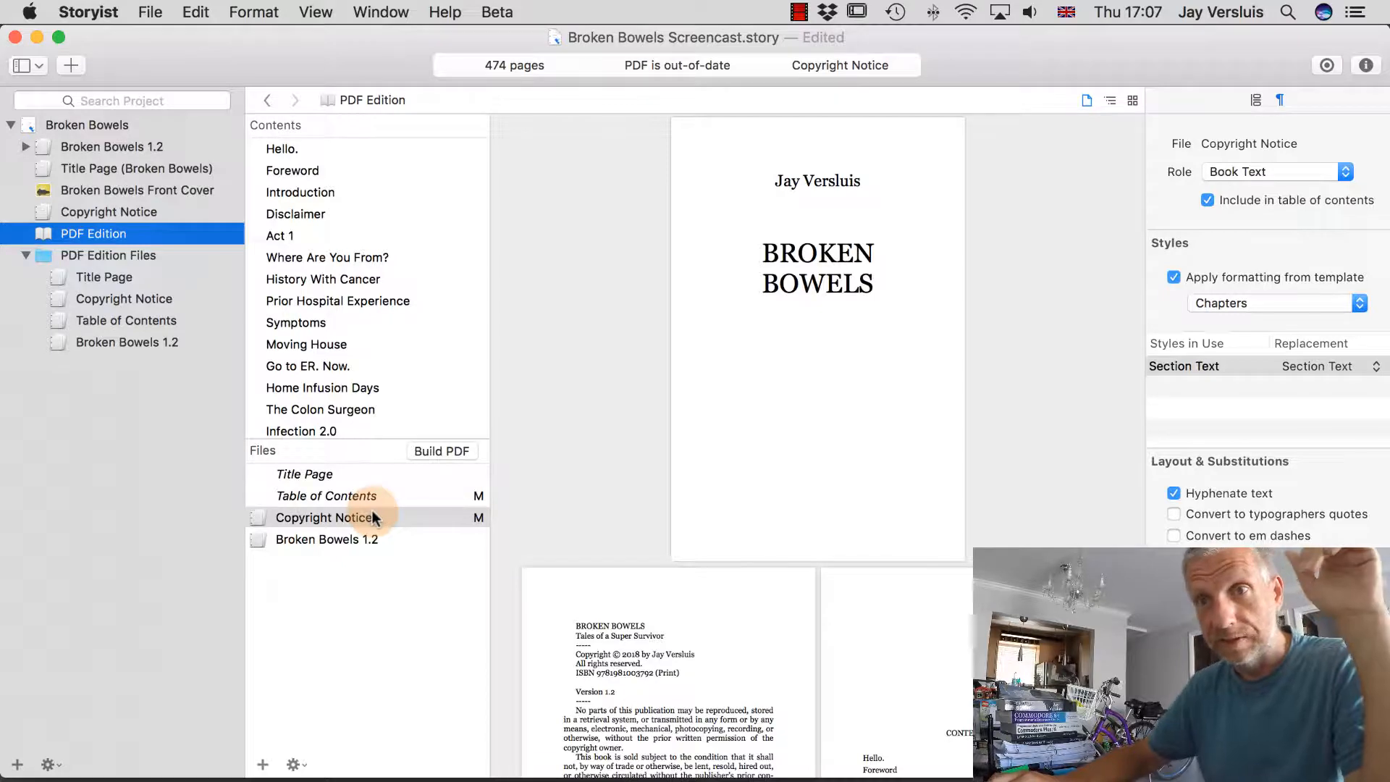
left_click(414, 636)
left_click(397, 517)
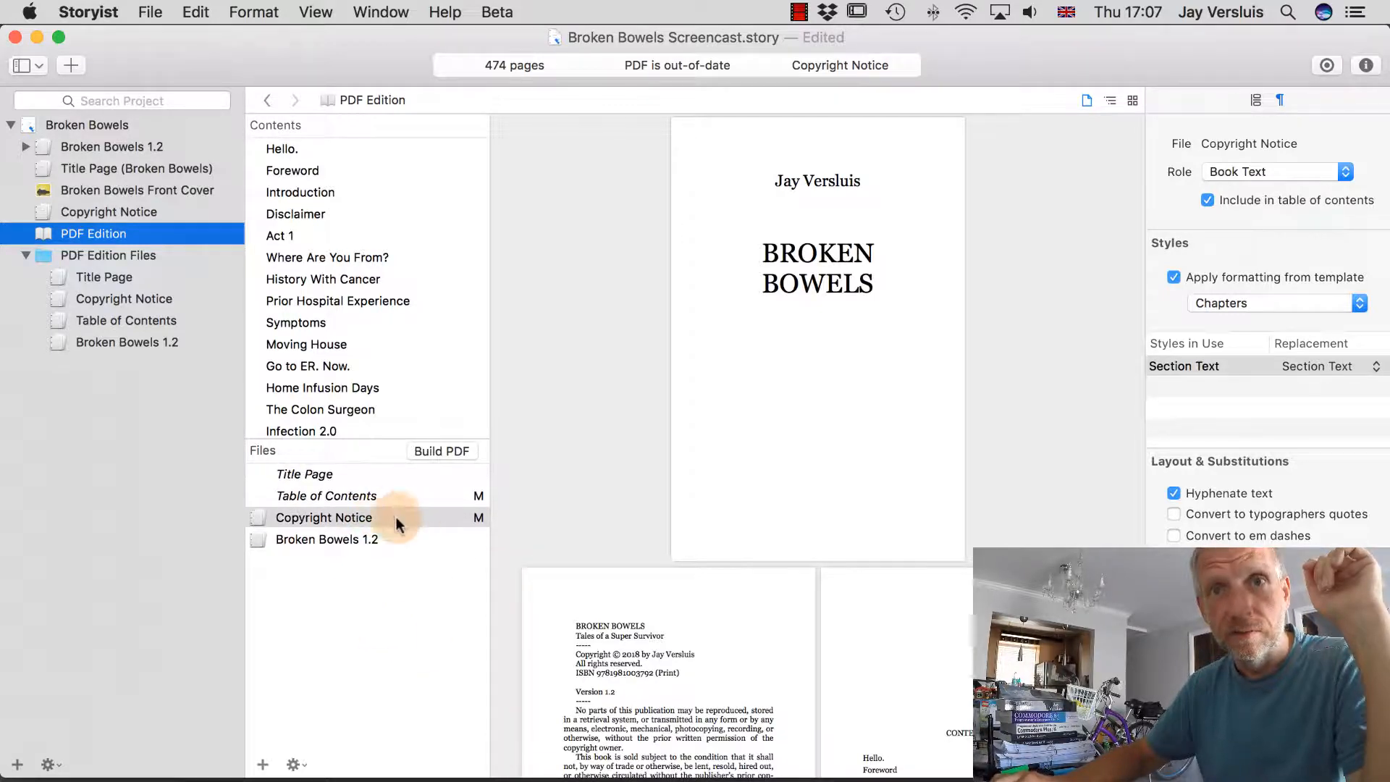
scroll(706, 645, "down", 5)
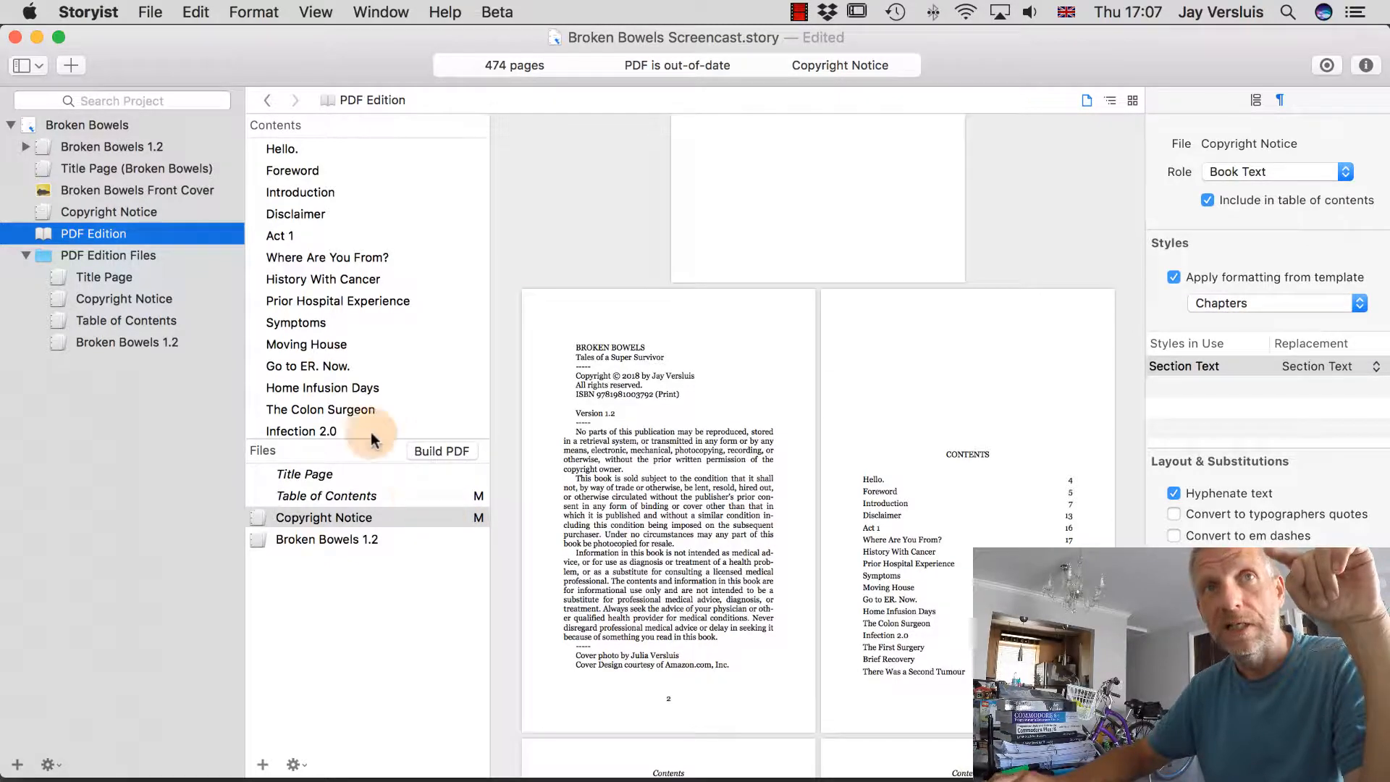
left_click(125, 298)
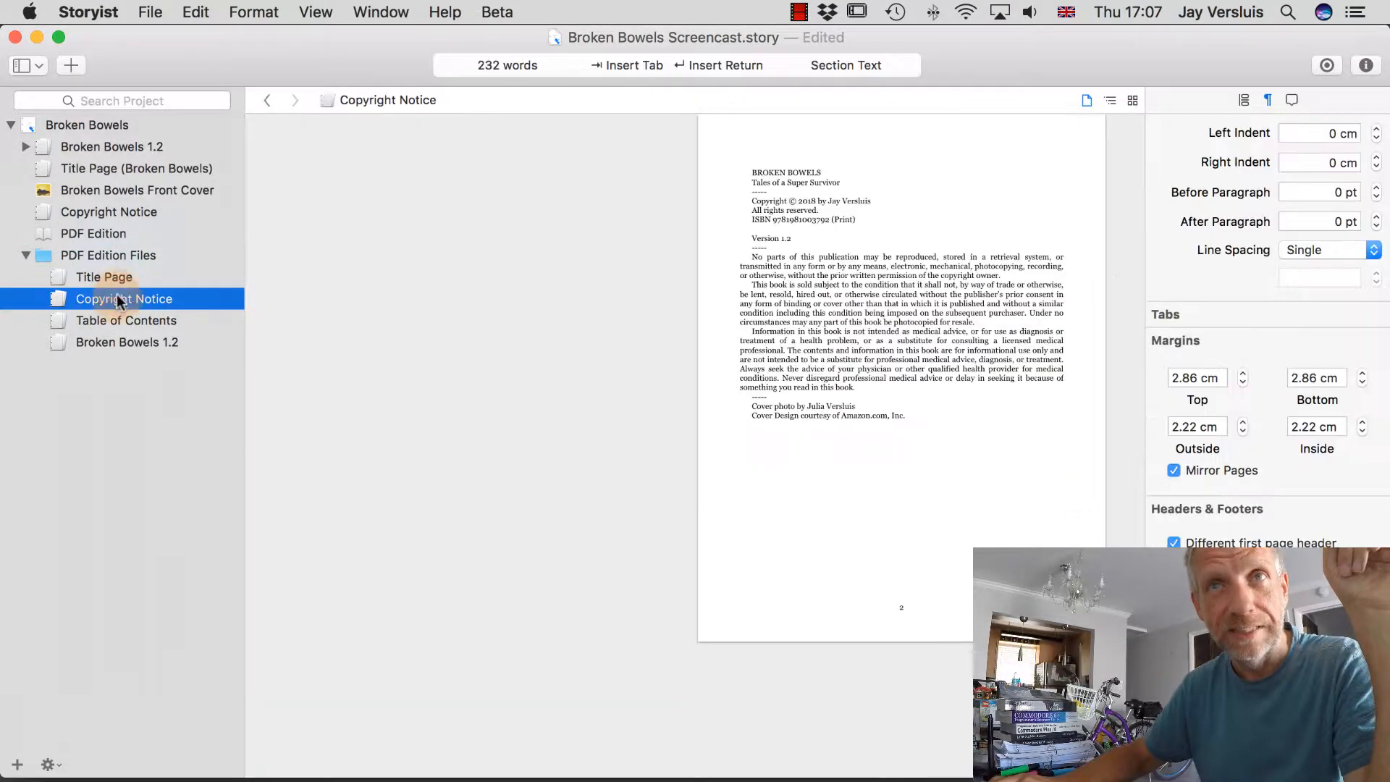
Switch the copyright notice to single-page Page Layout view.
scroll(802, 375, "up", 5)
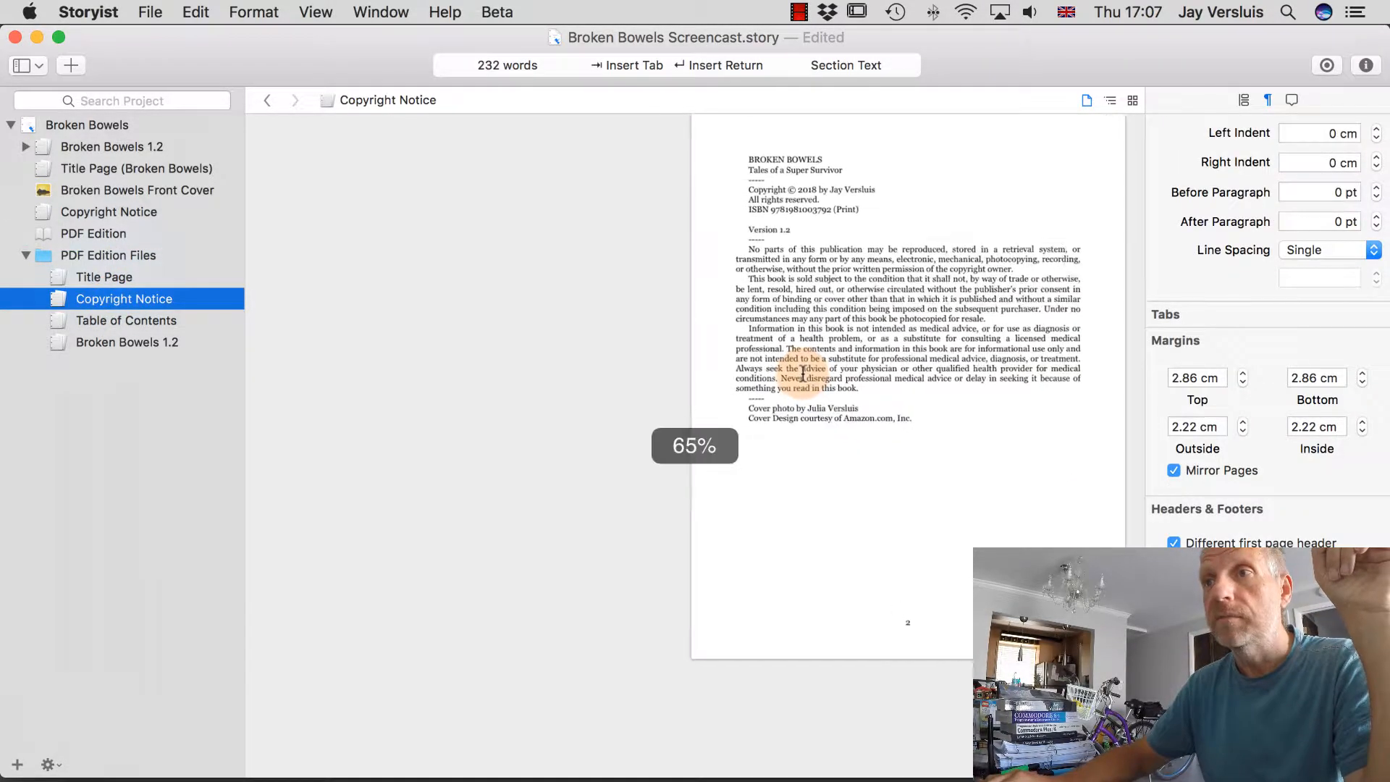
scroll(802, 373, "up", 5)
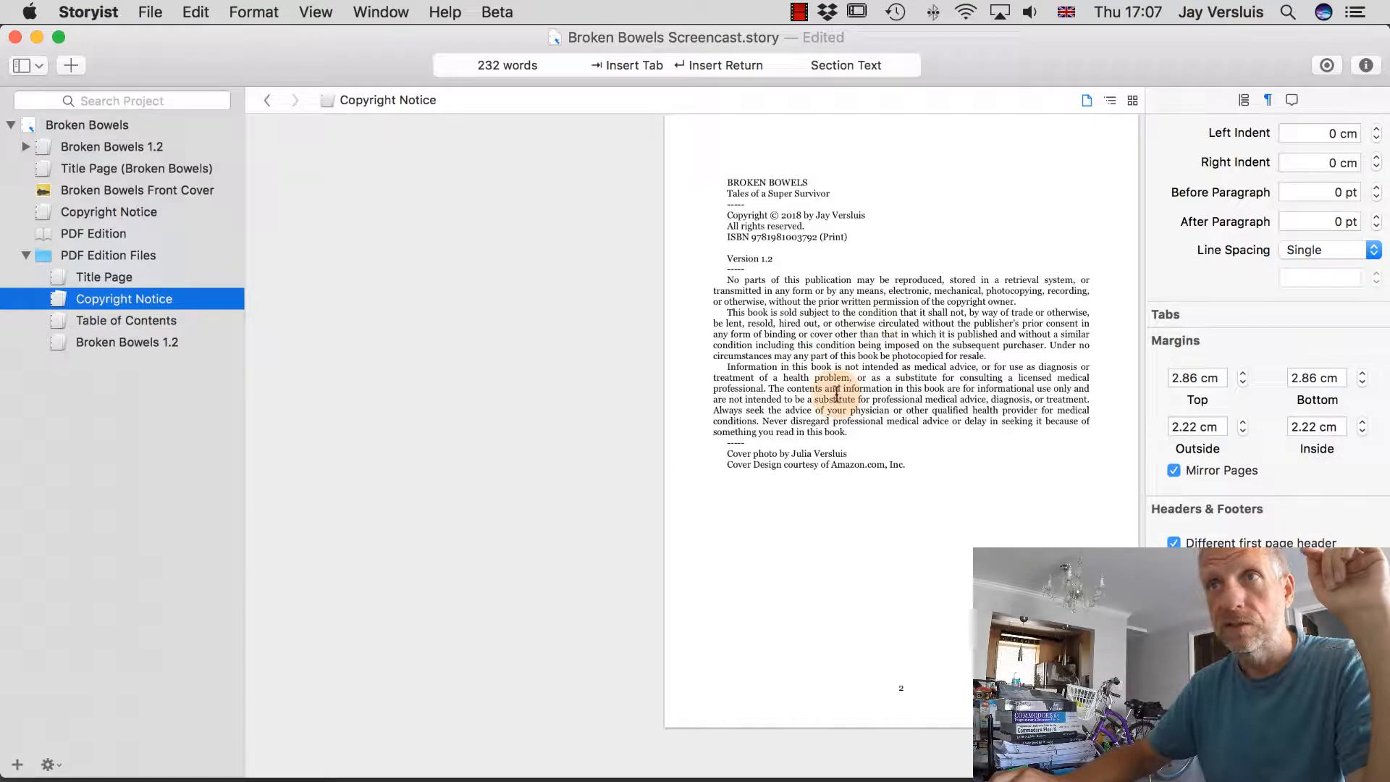
left_click(321, 9)
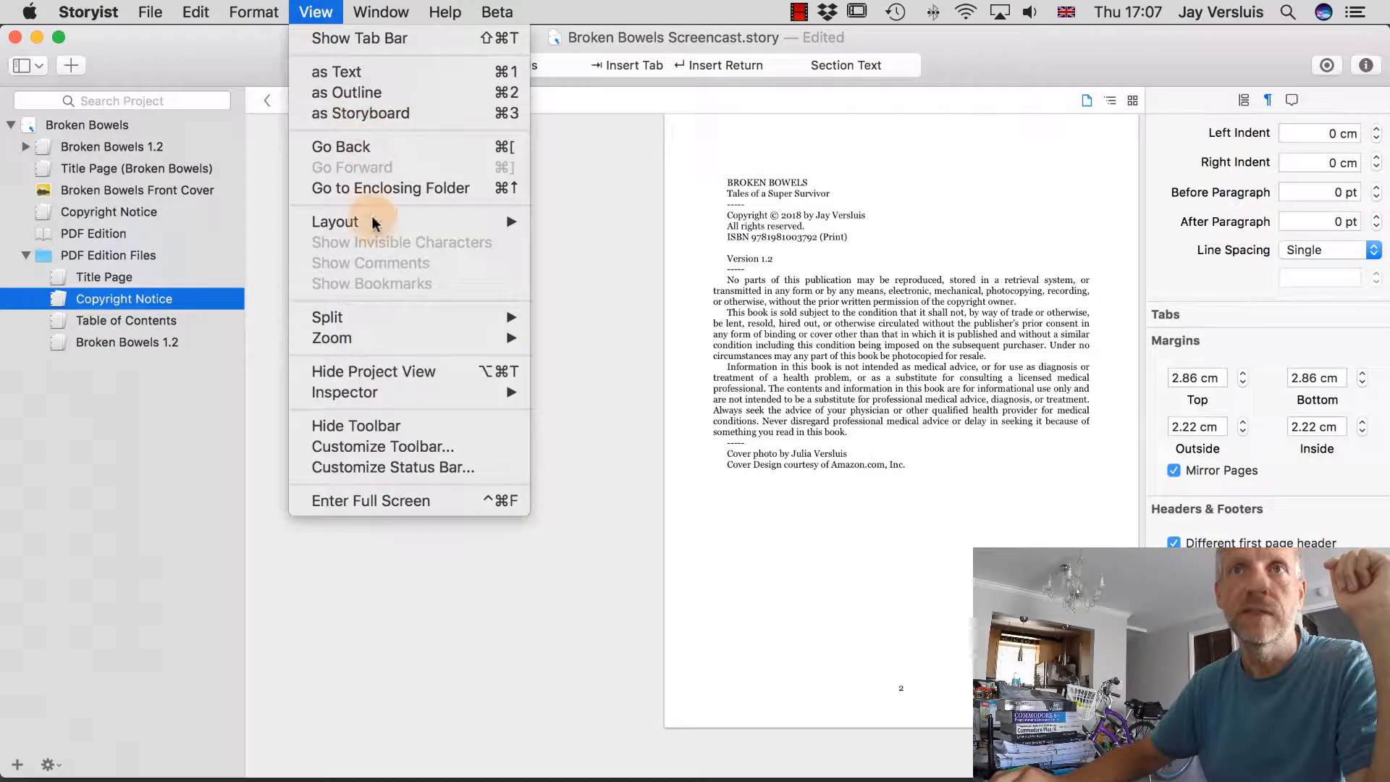
mouse_move(372, 221)
left_click(1084, 339)
left_click(678, 259)
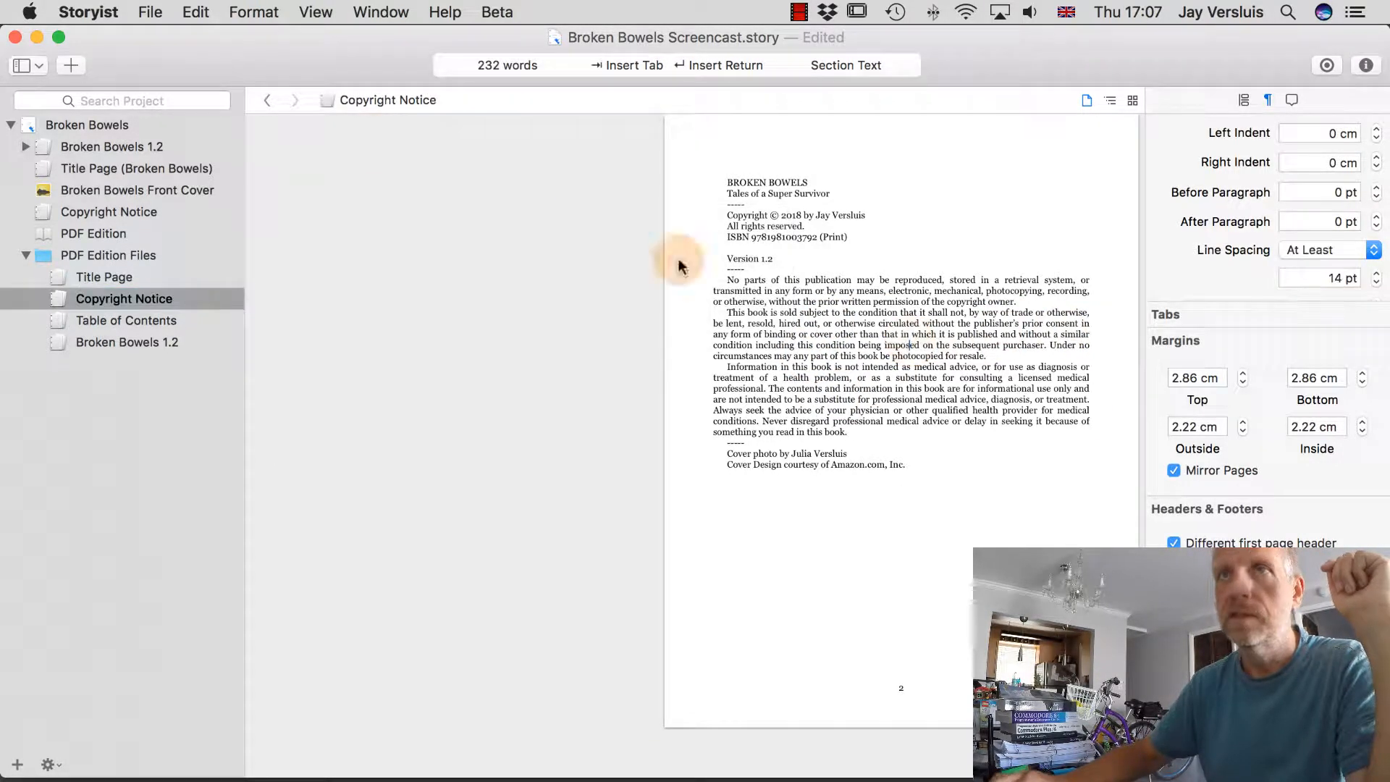
left_click(316, 11)
mouse_move(381, 222)
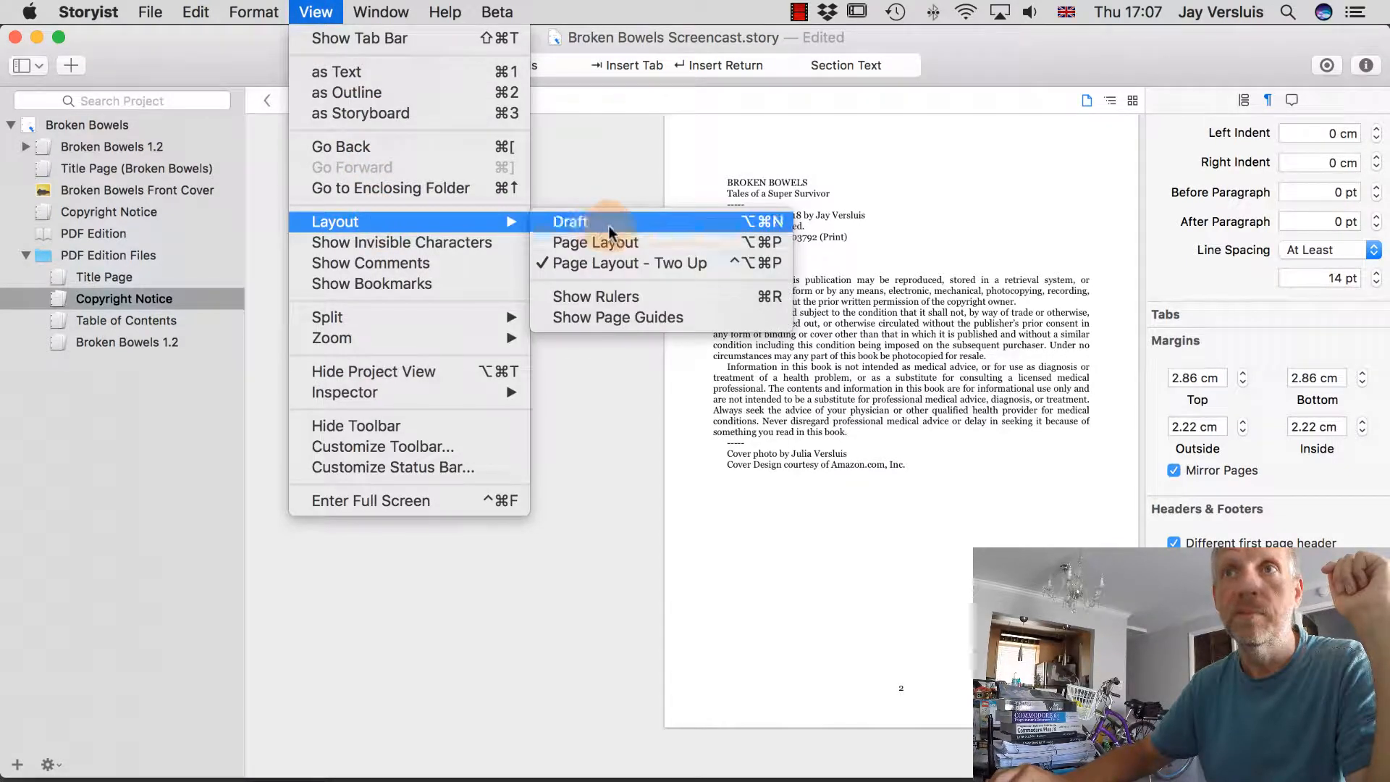
left_click(616, 242)
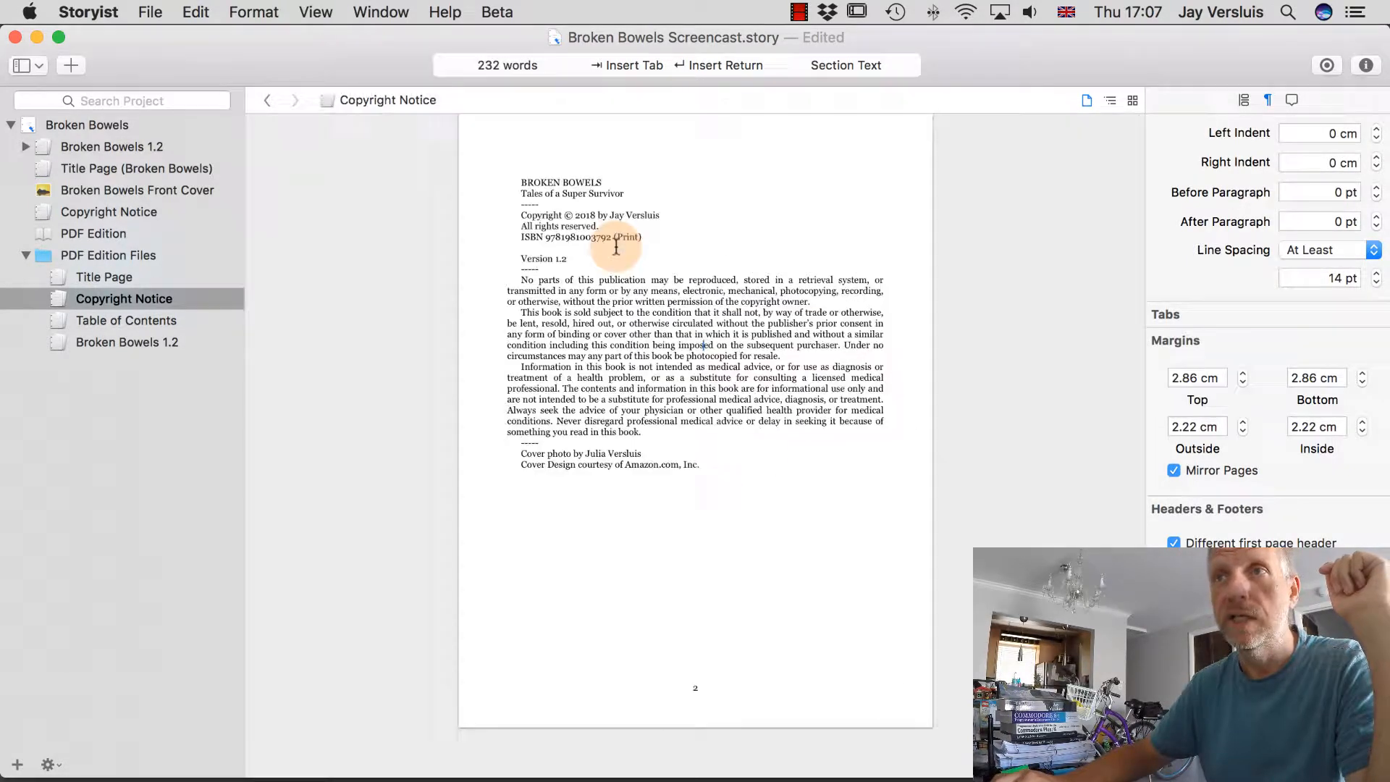
left_click(816, 305)
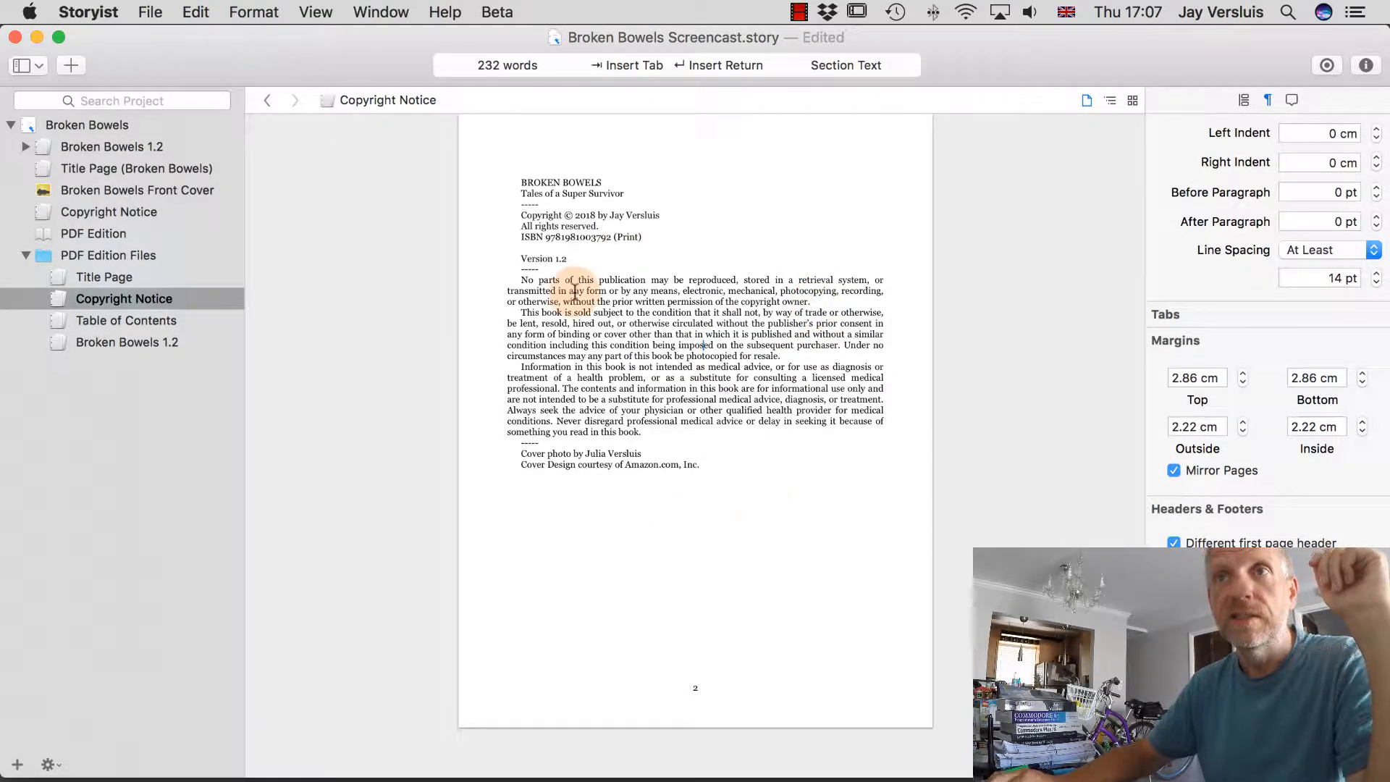
Scroll back to the top and go to the PDF Edition with its file list.
scroll(735, 383, "up", 3)
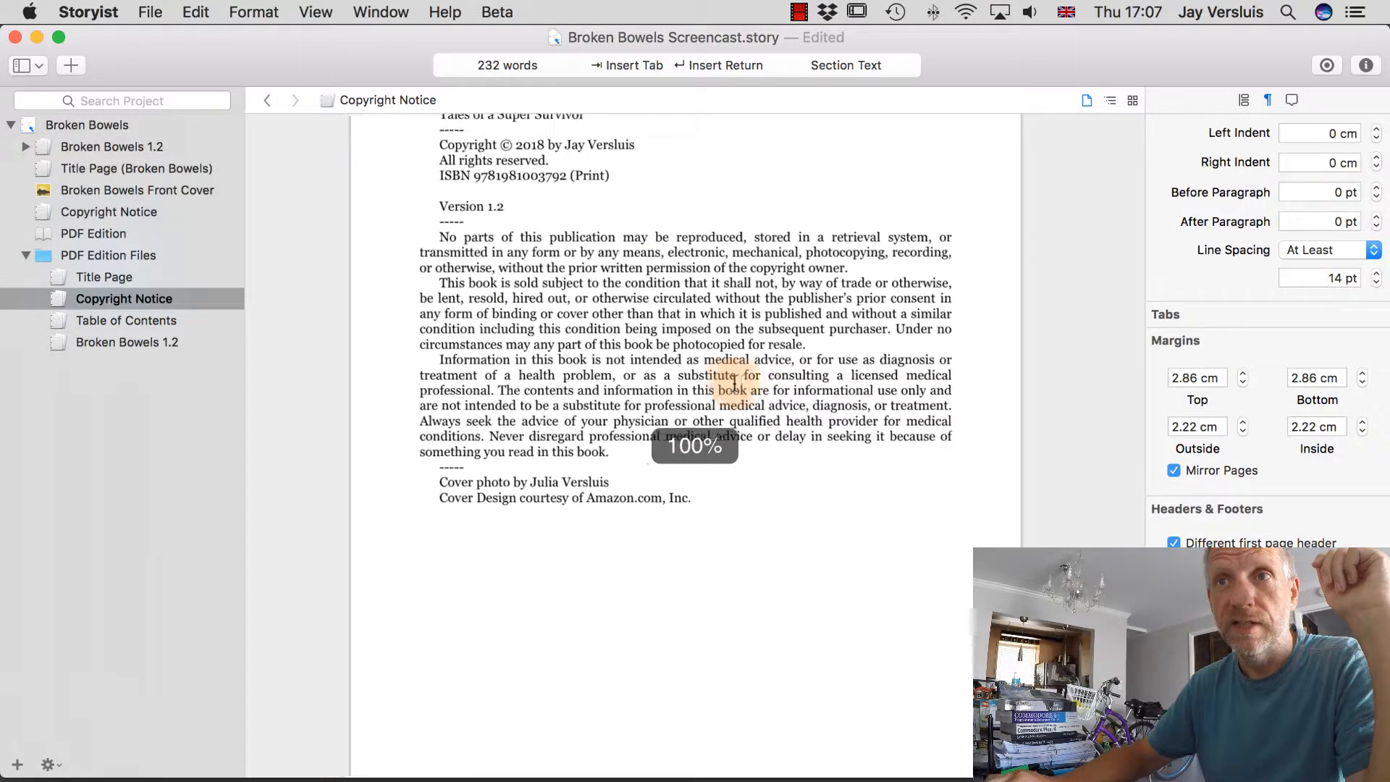
scroll(734, 384, "up", 3)
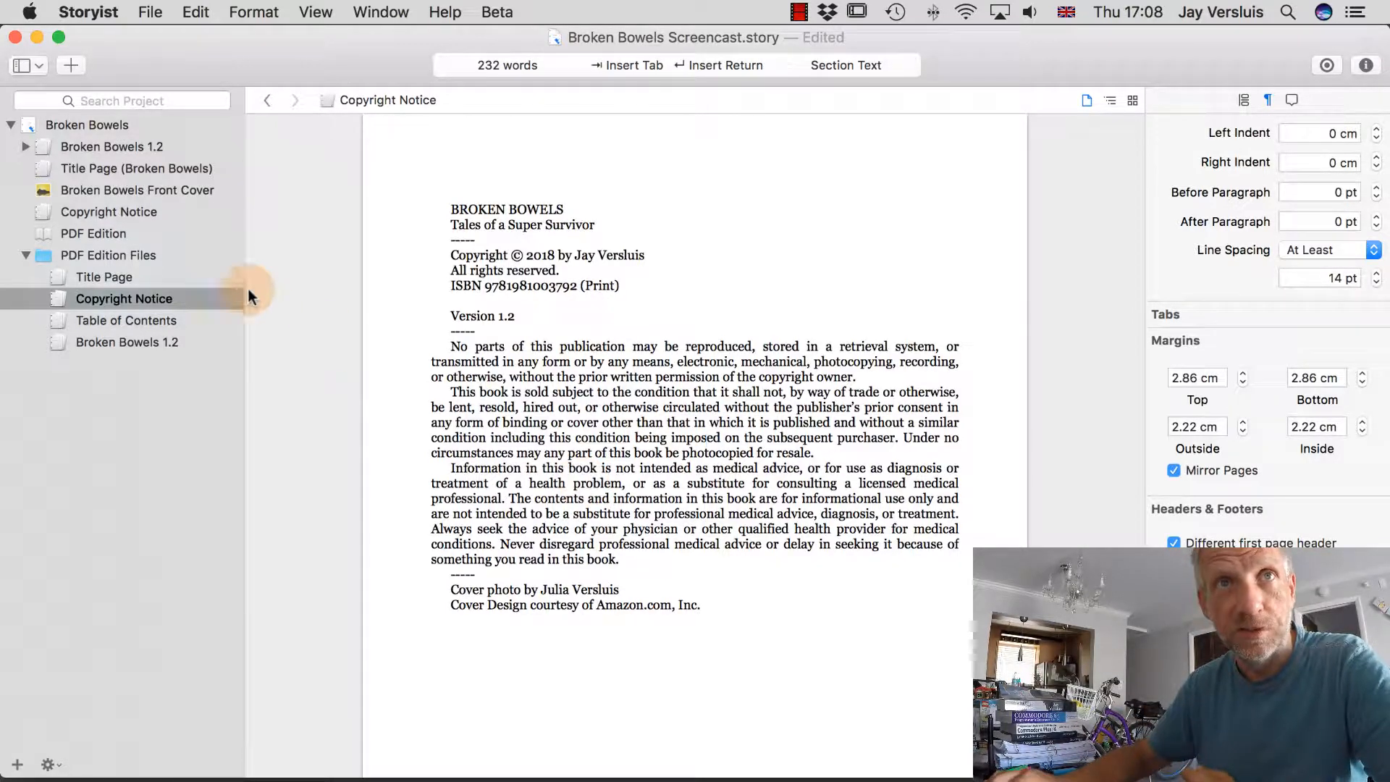
left_click(114, 234)
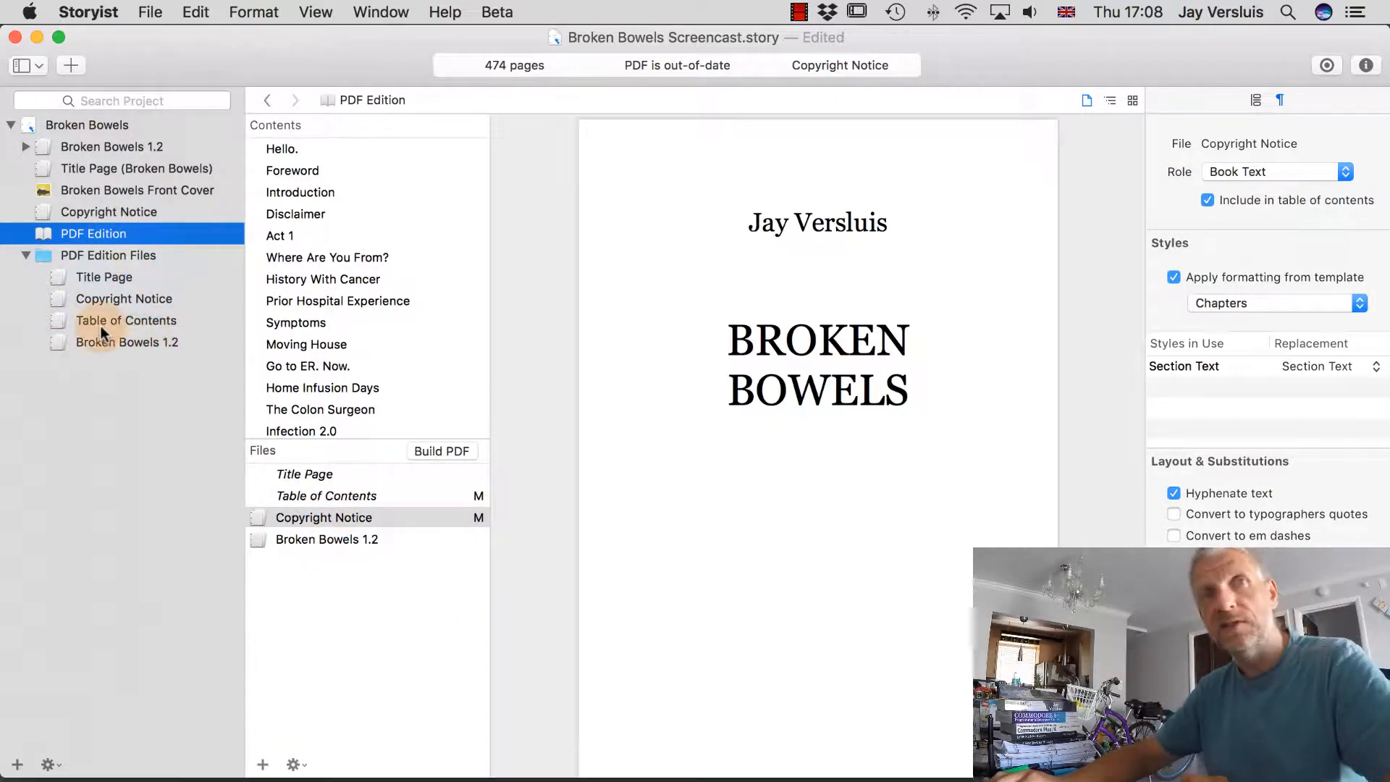
Remove all four existing files from the PDF Edition's file list.
left_click(319, 476)
left_click(364, 542, "shift")
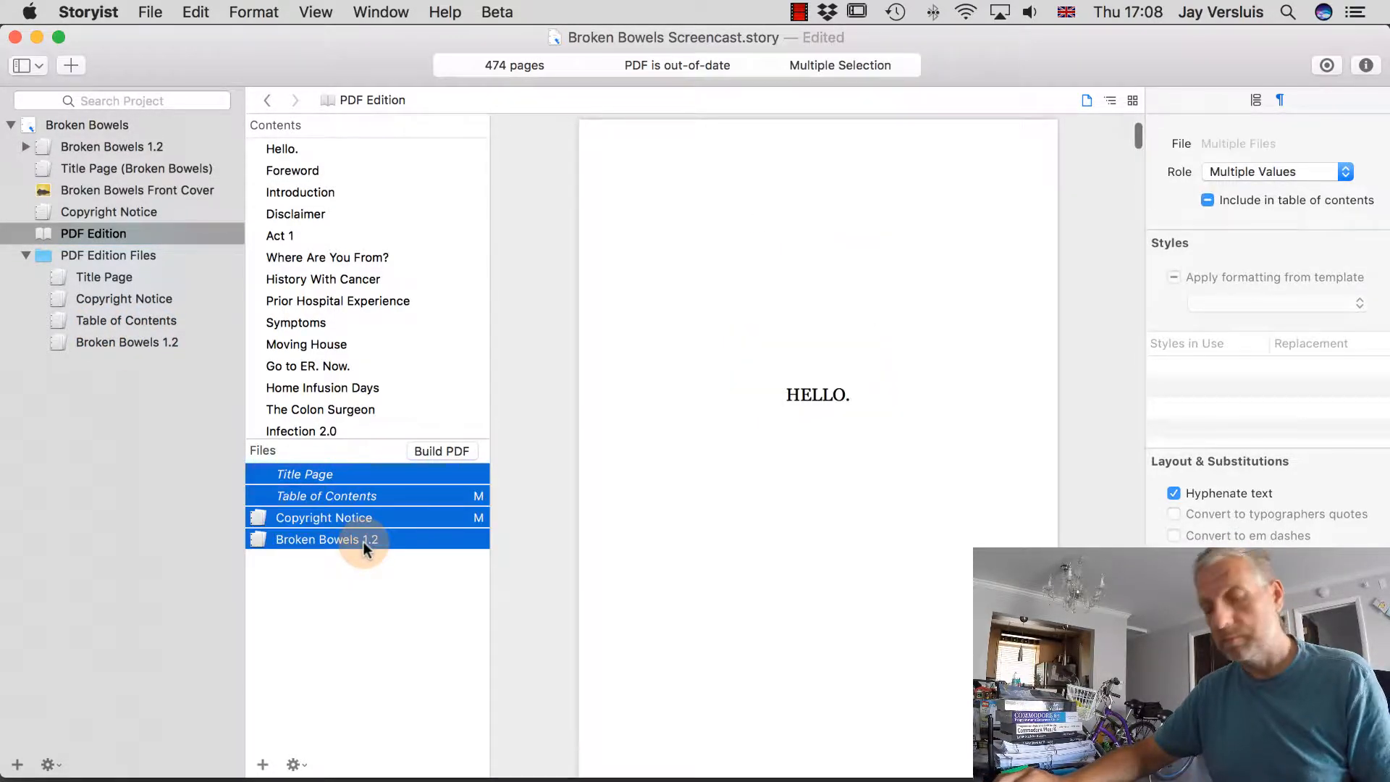
key("Delete")
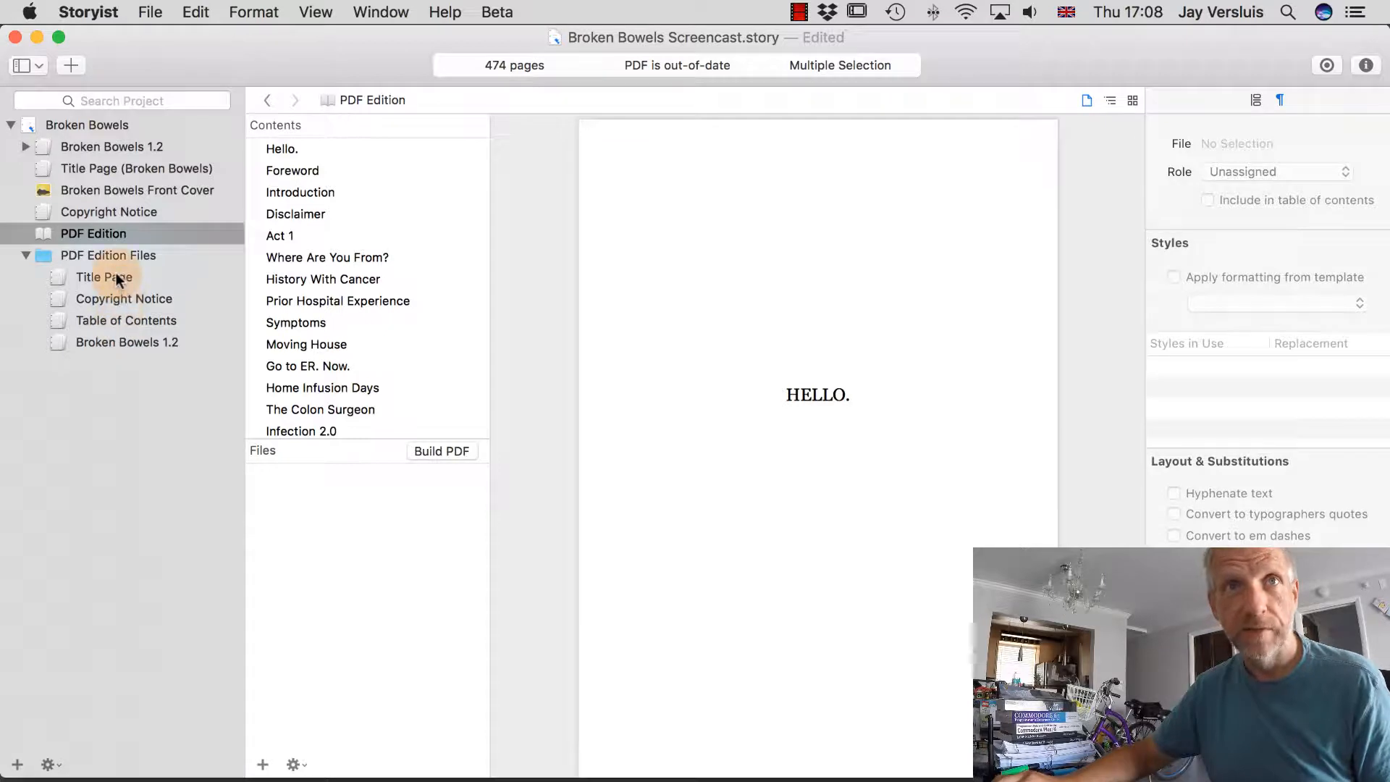
Add the four PDF Edition Files documents and untick Apply formatting from template.
left_click_drag(116, 276, 278, 749)
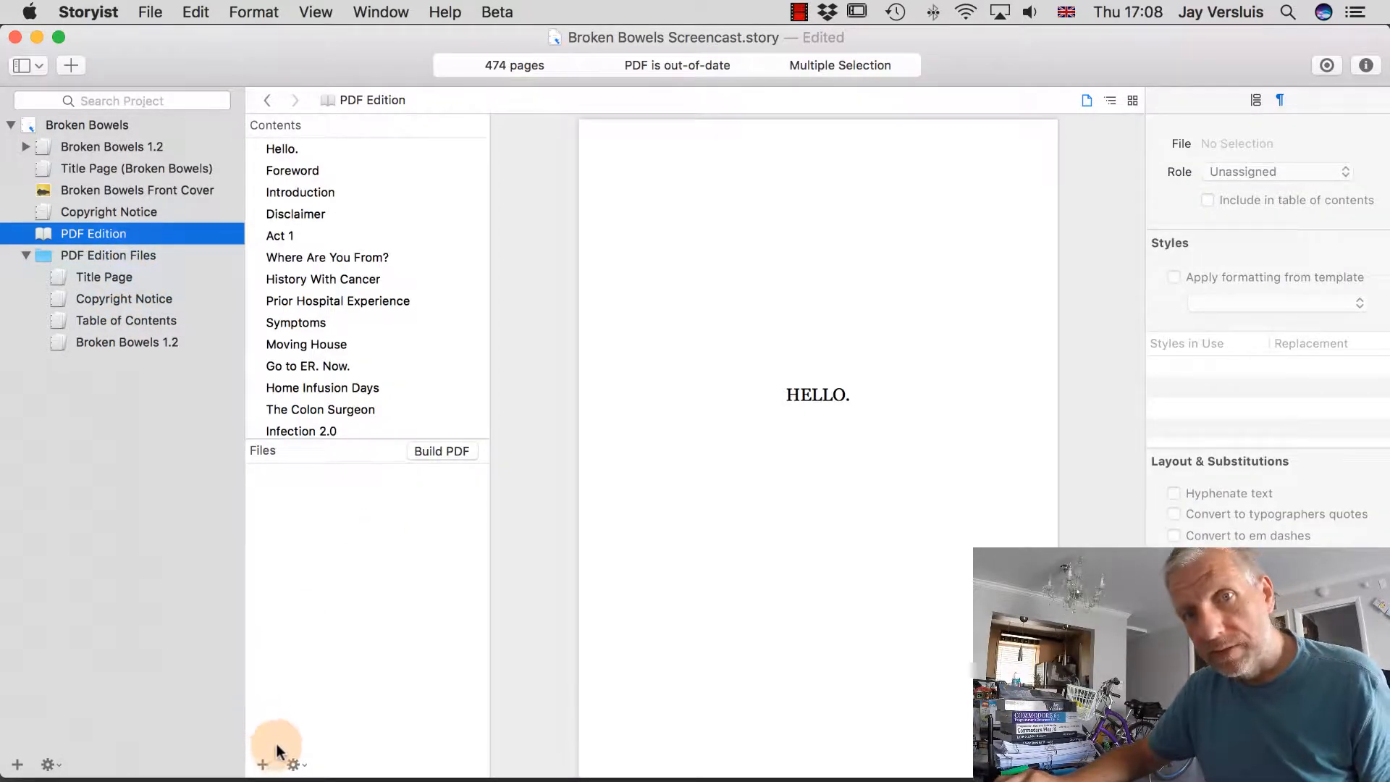
left_click(262, 764)
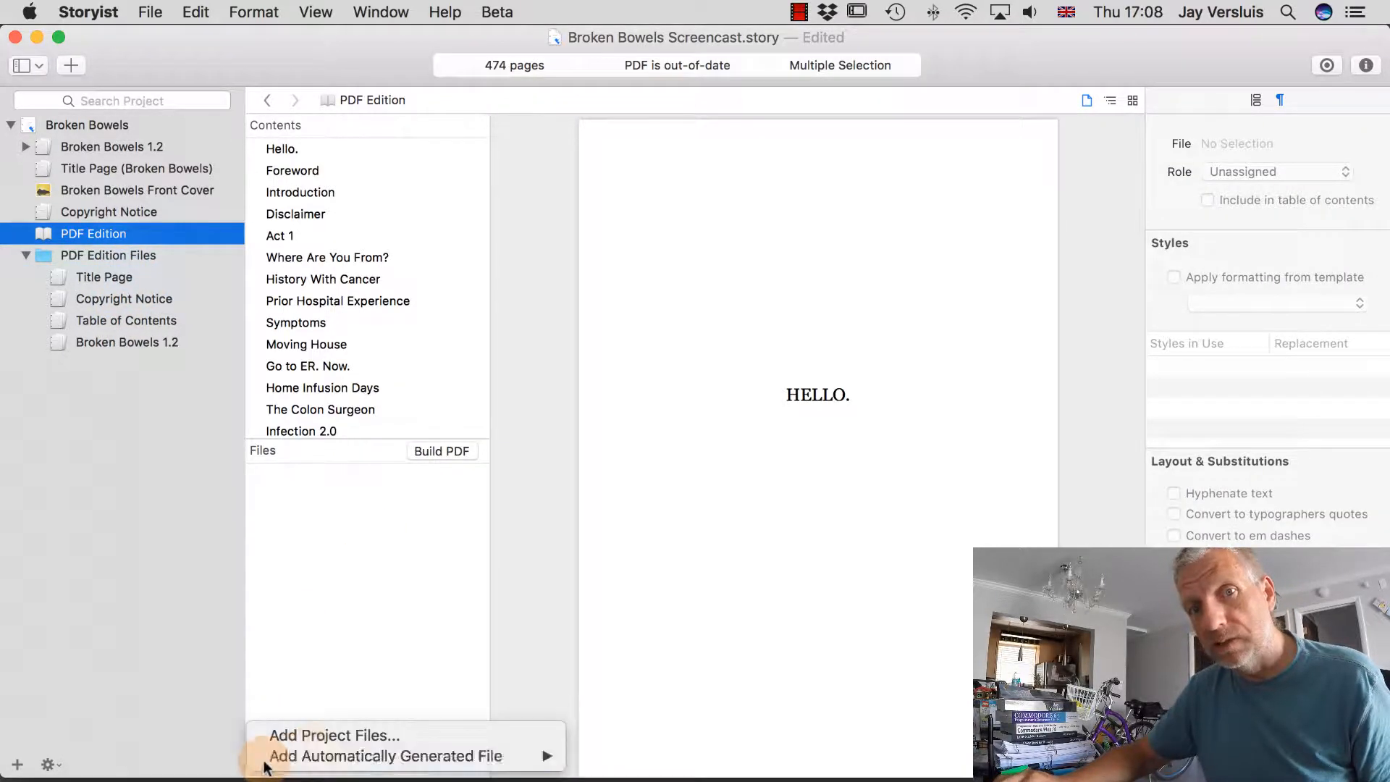
left_click(354, 735)
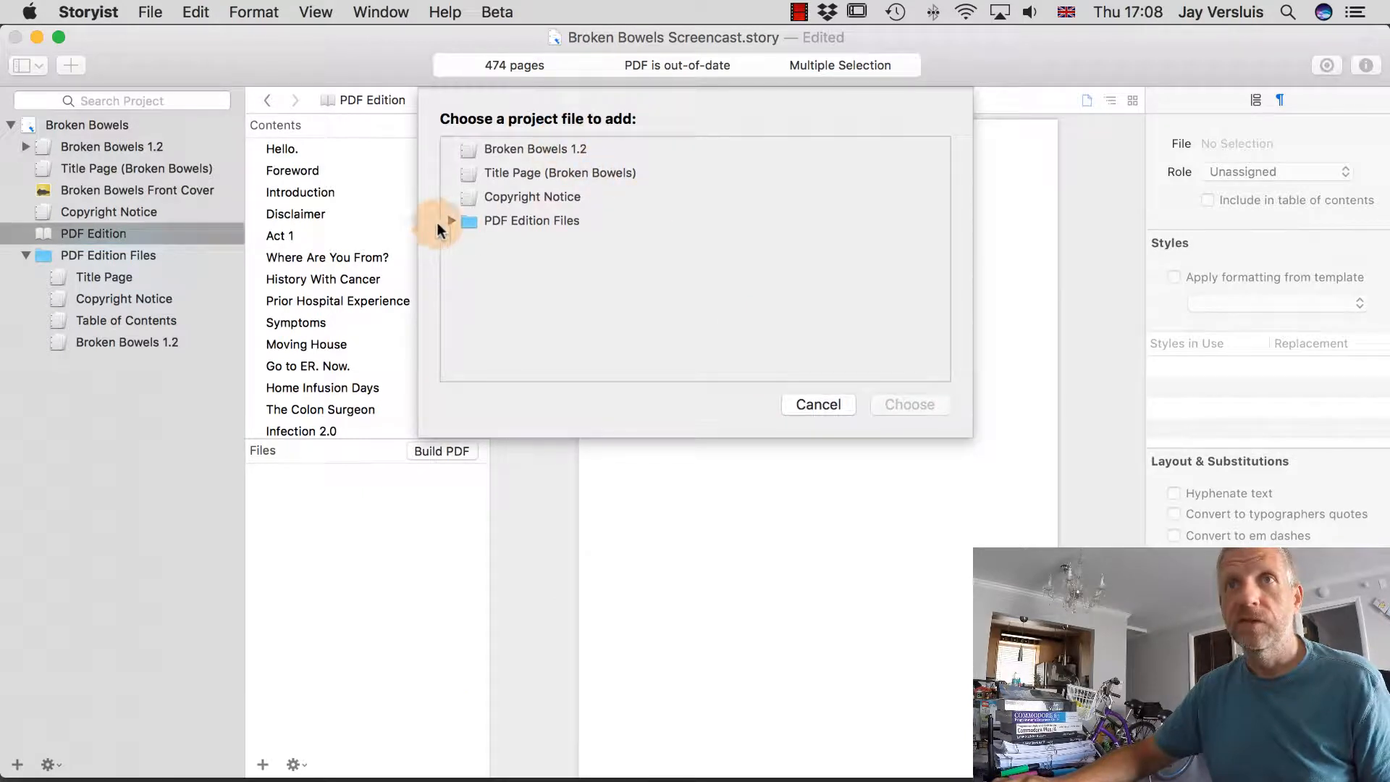
left_click(448, 220)
left_click(531, 245)
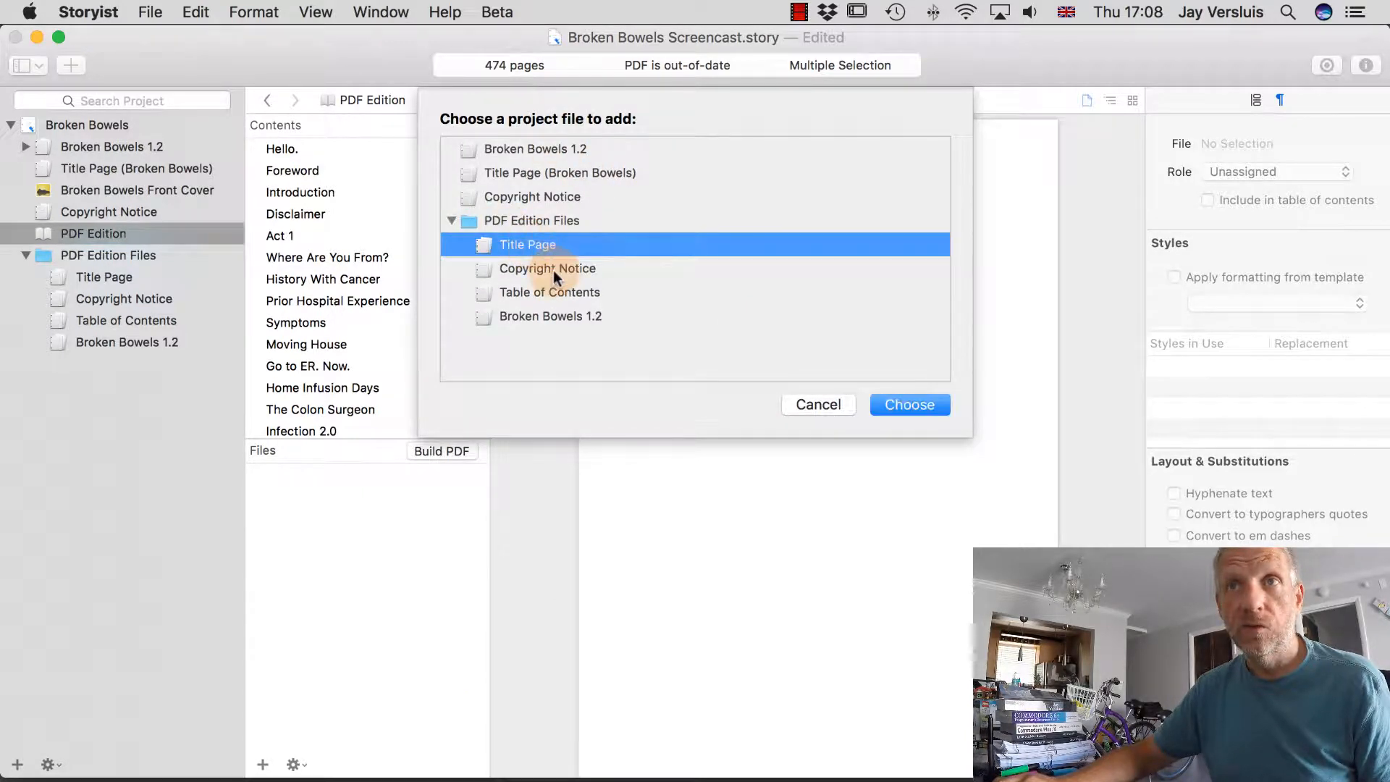
left_click_drag(553, 271, 575, 311)
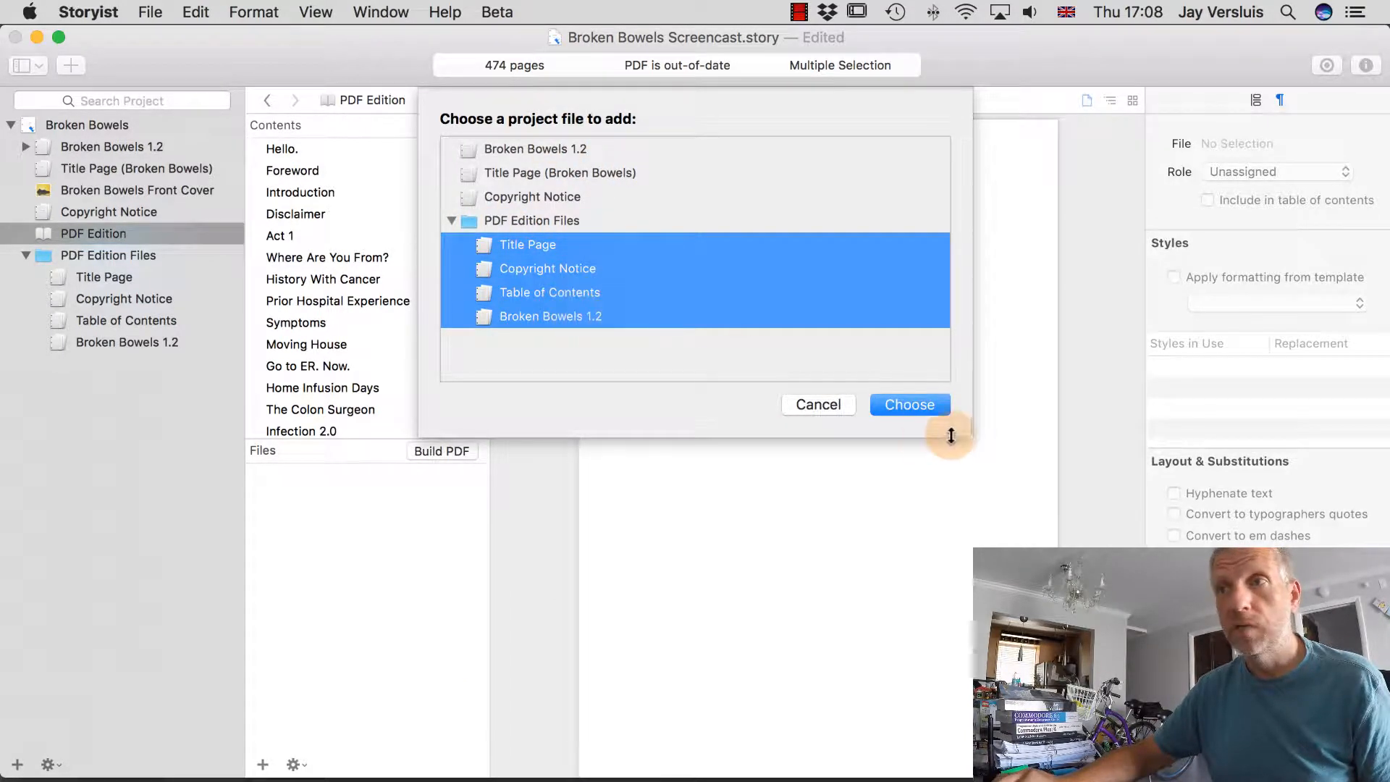
left_click(926, 407)
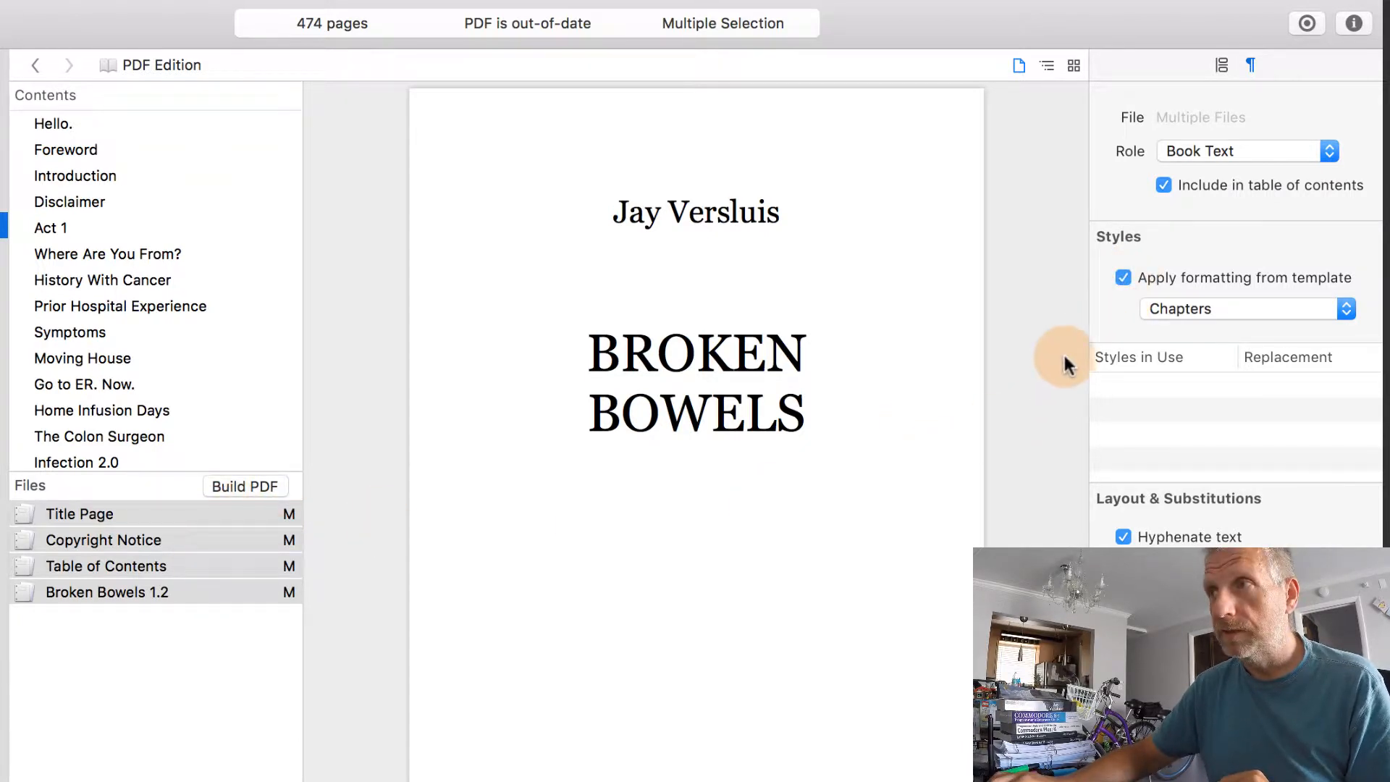
left_click(1123, 278)
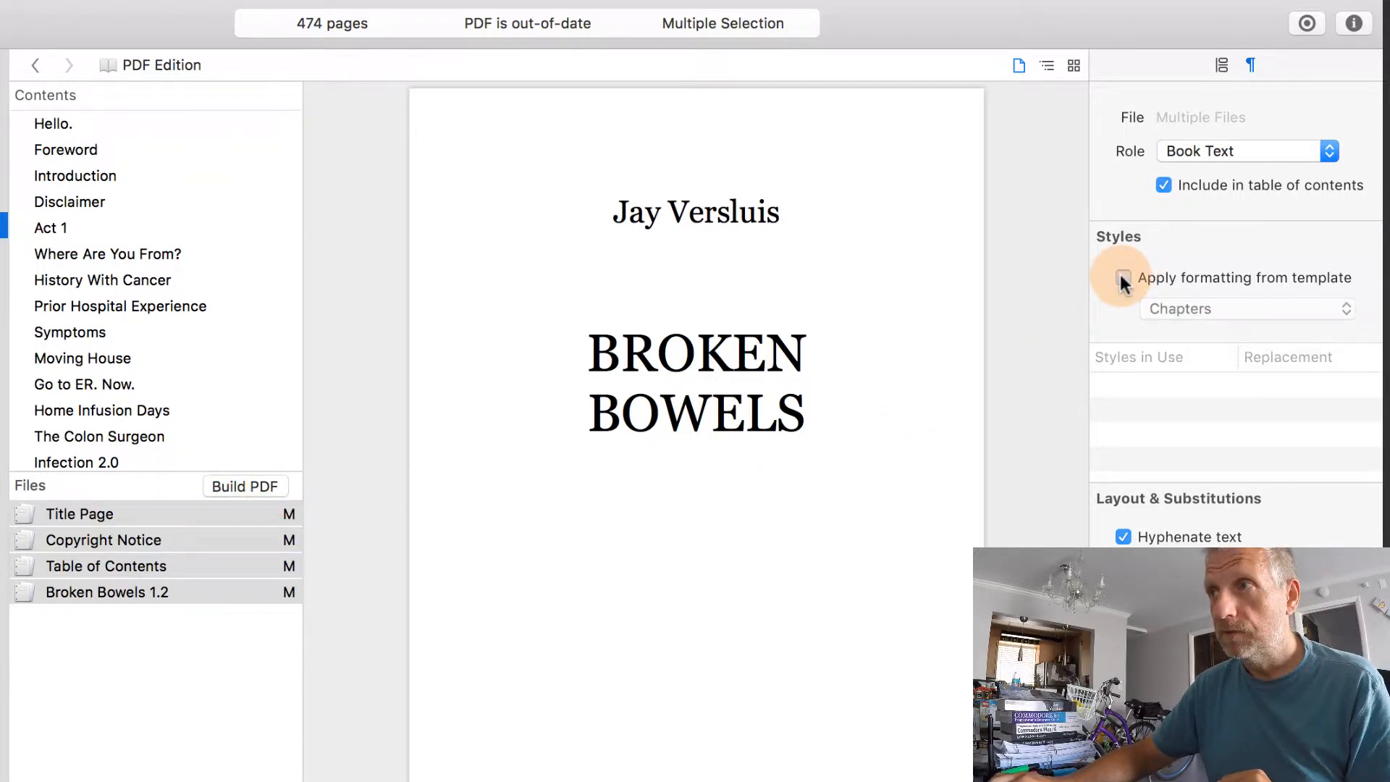
left_click(226, 513)
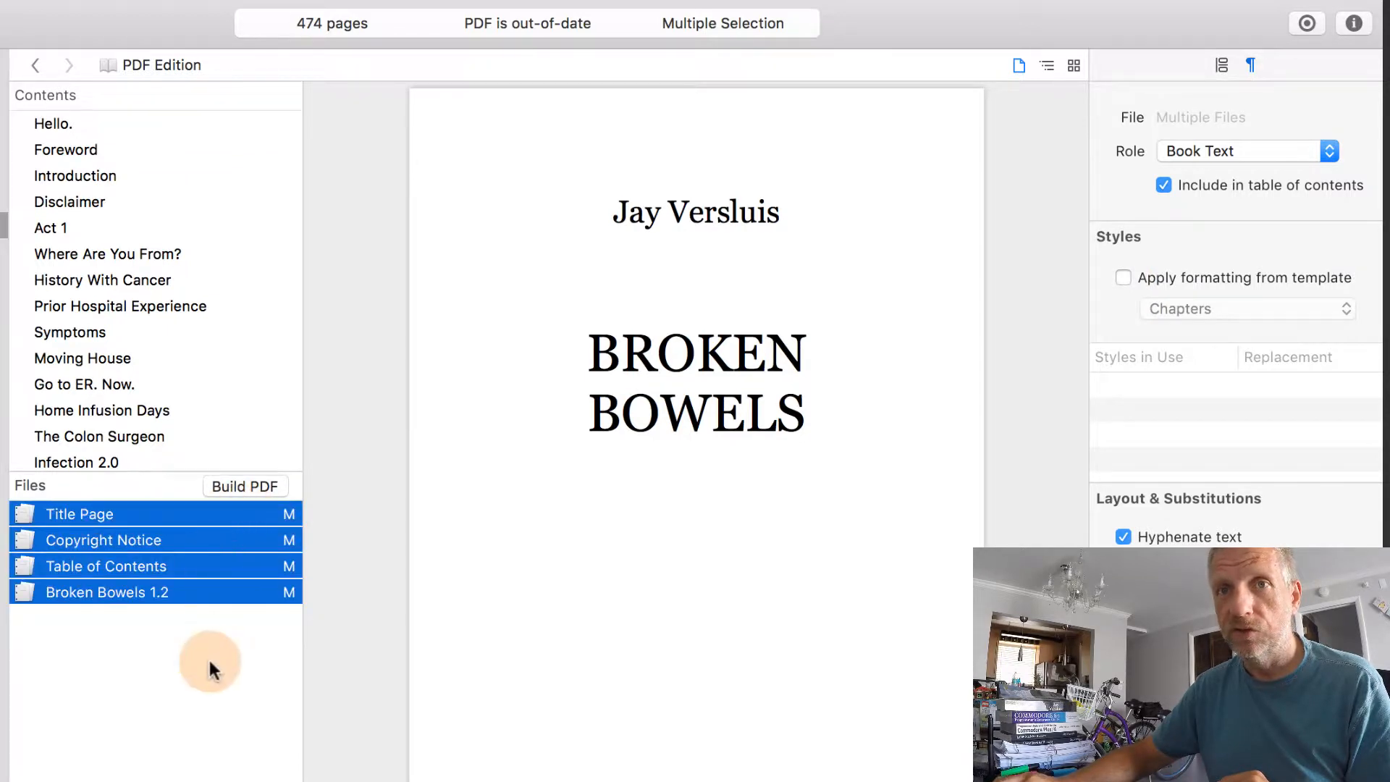
left_click(201, 609)
left_click(208, 517)
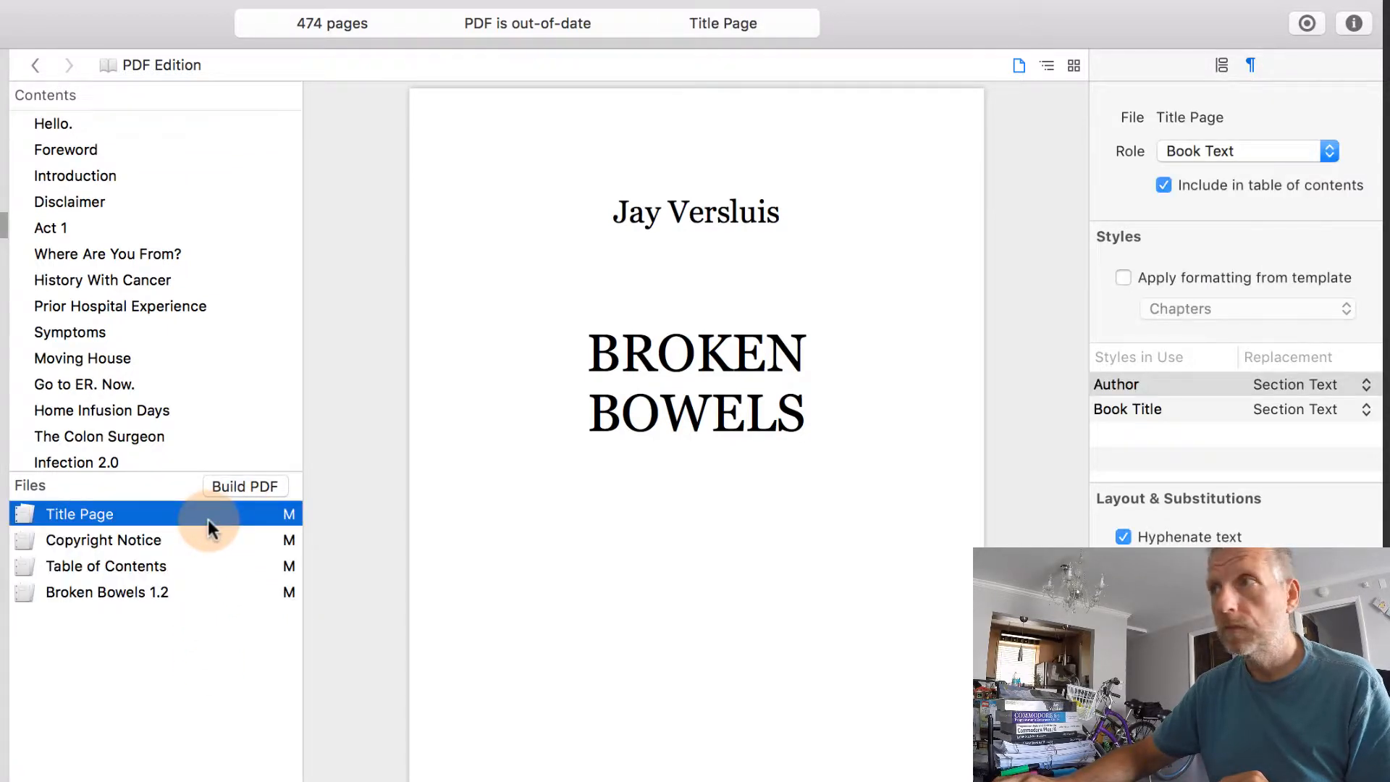
left_click(203, 552)
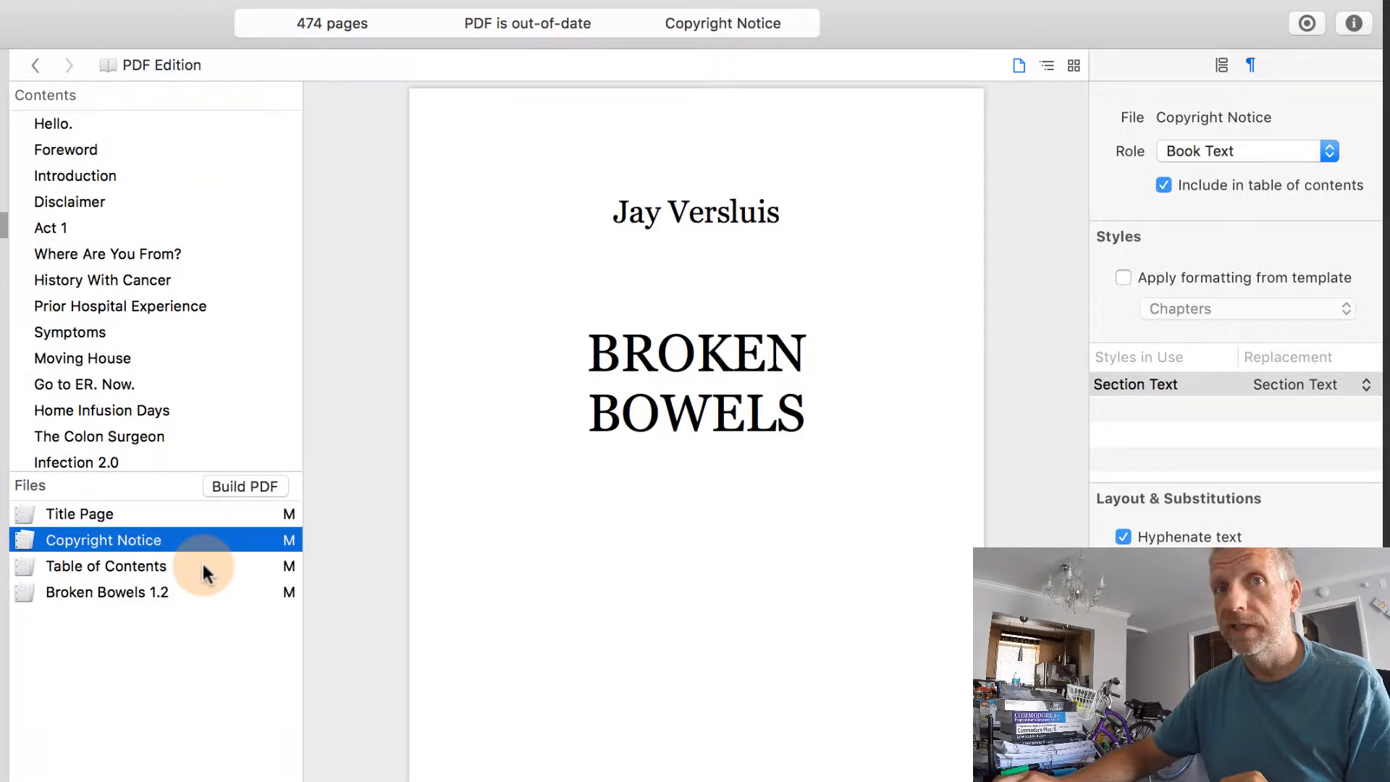
left_click(204, 567)
left_click(206, 593)
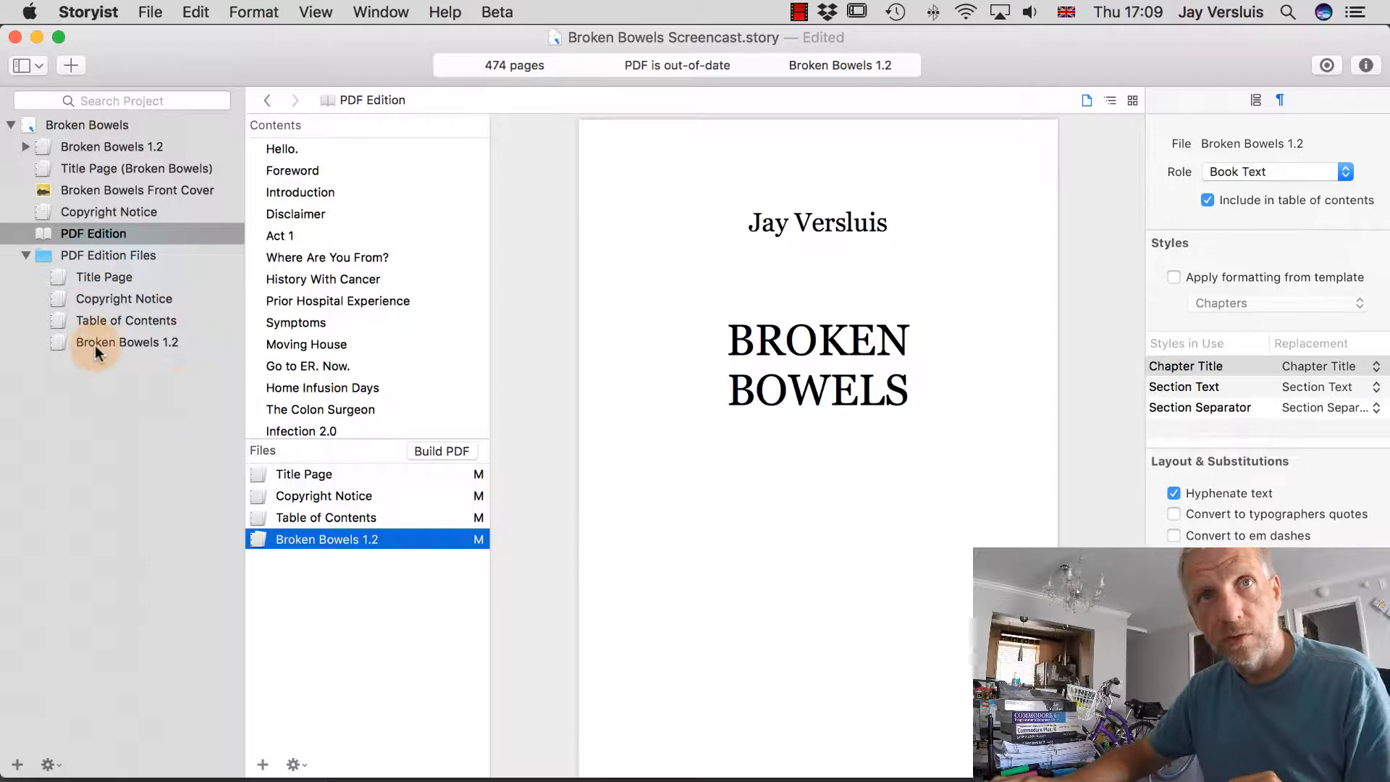
On the Title Page, type 'TALES OF A SUPER SURVIVOR' on a new line below BROKEN BOWELS.
left_click(103, 278)
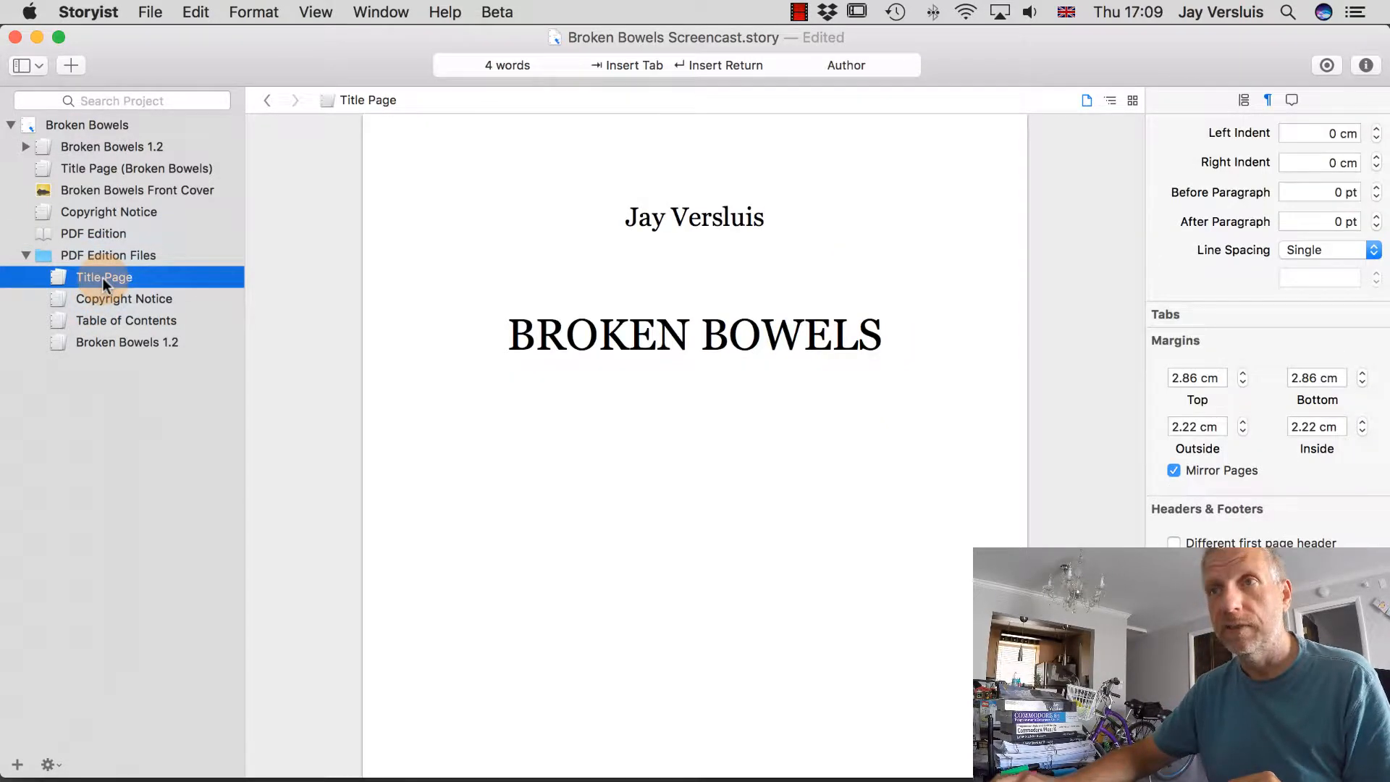
left_click(946, 332)
key("Return")
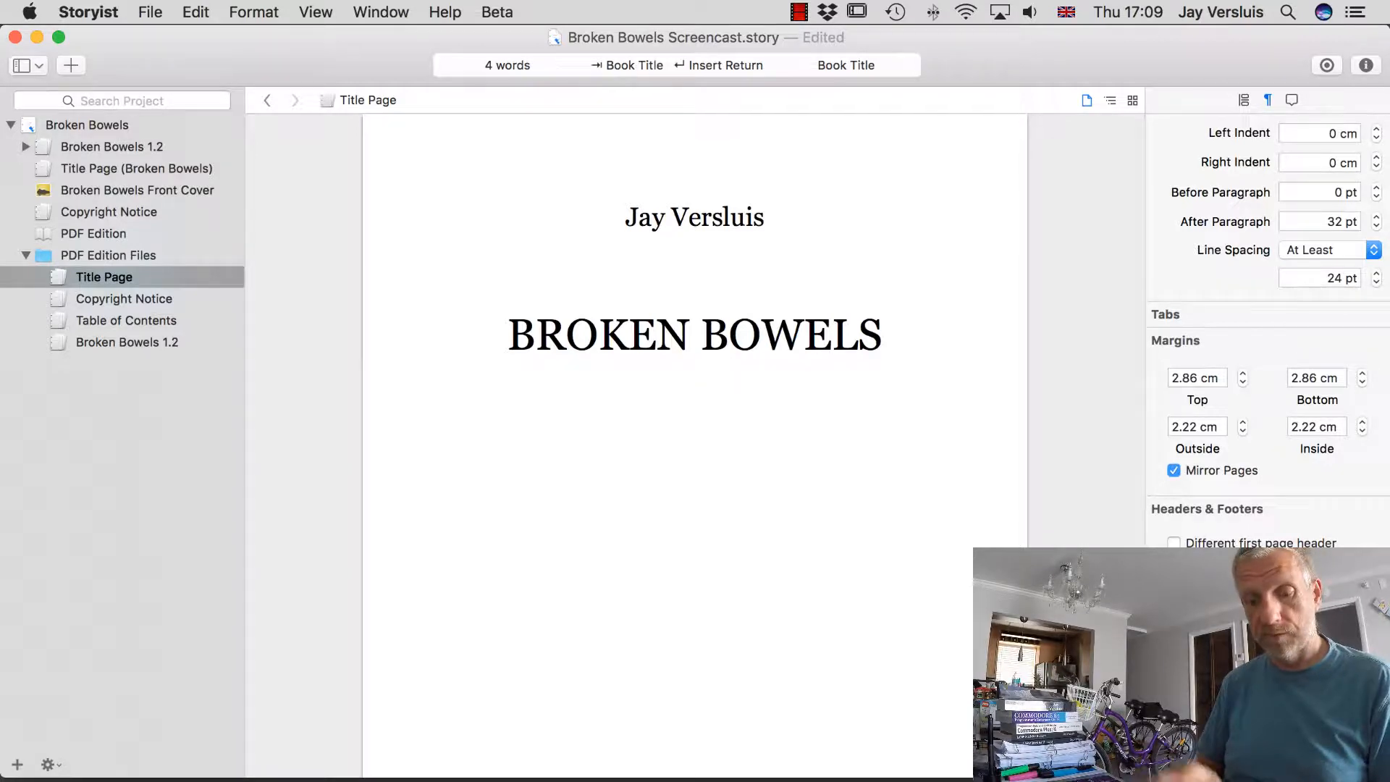
type("TALES OF A SUP")
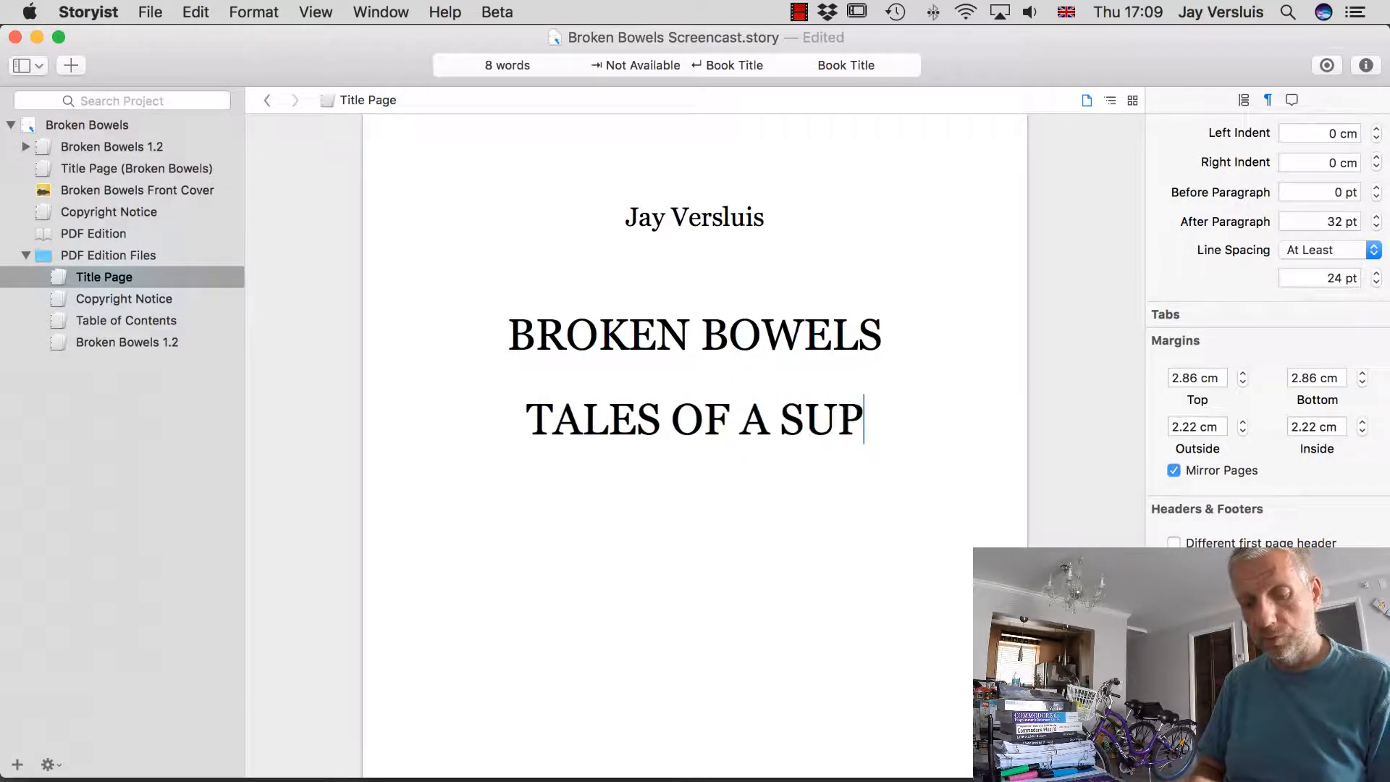
type("ER SURVIVOR")
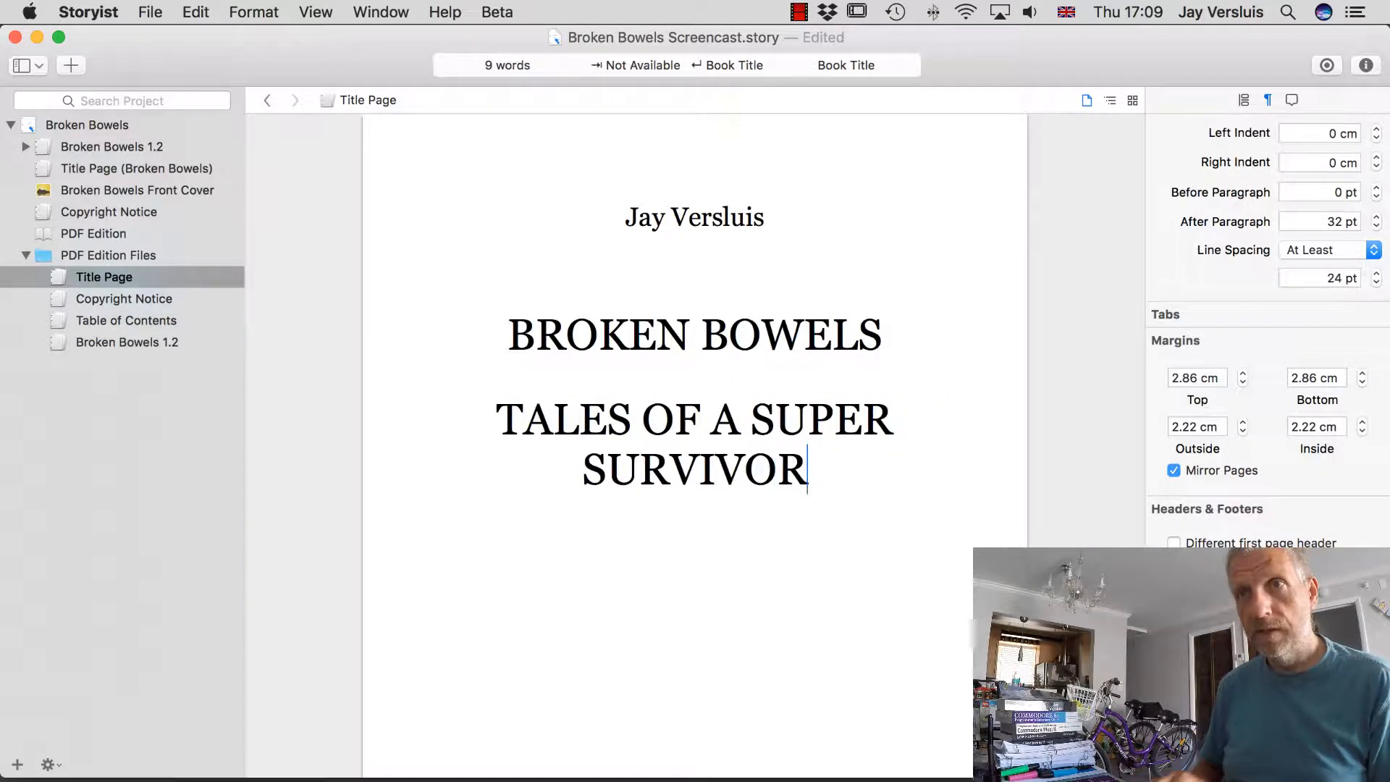
Select the subtitle line and apply the Book Subtitle paragraph style.
key("shift+Up")
key("shift+Left")
key("shift+Left")
key("shift+Left")
key("shift+Left")
key("shift+Left")
key("shift+Left")
key("shift+Left")
key("shift+Left")
key("shift+Left")
key("shift+Left")
key("shift+Left")
key("shift+Left")
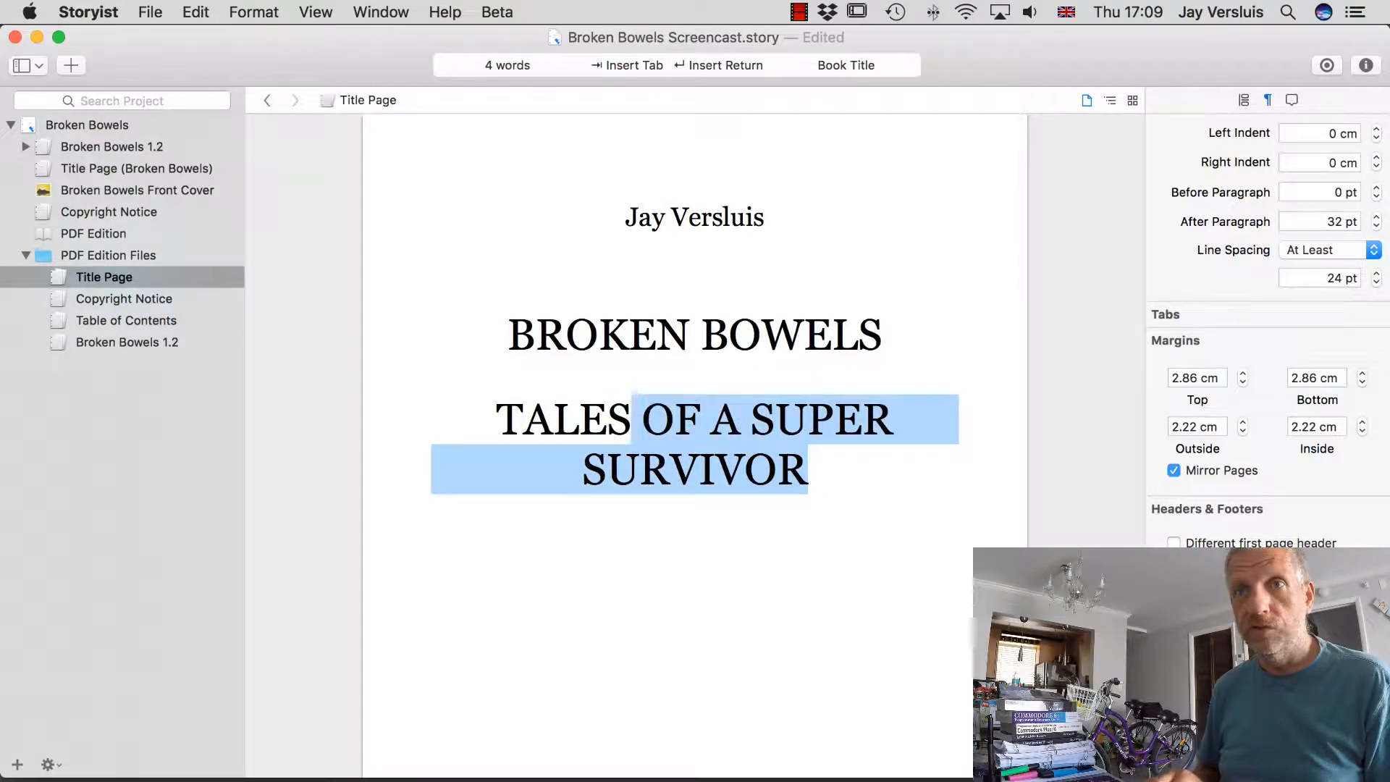
key("shift+Left")
key("shift+Left")
key("shift+Right")
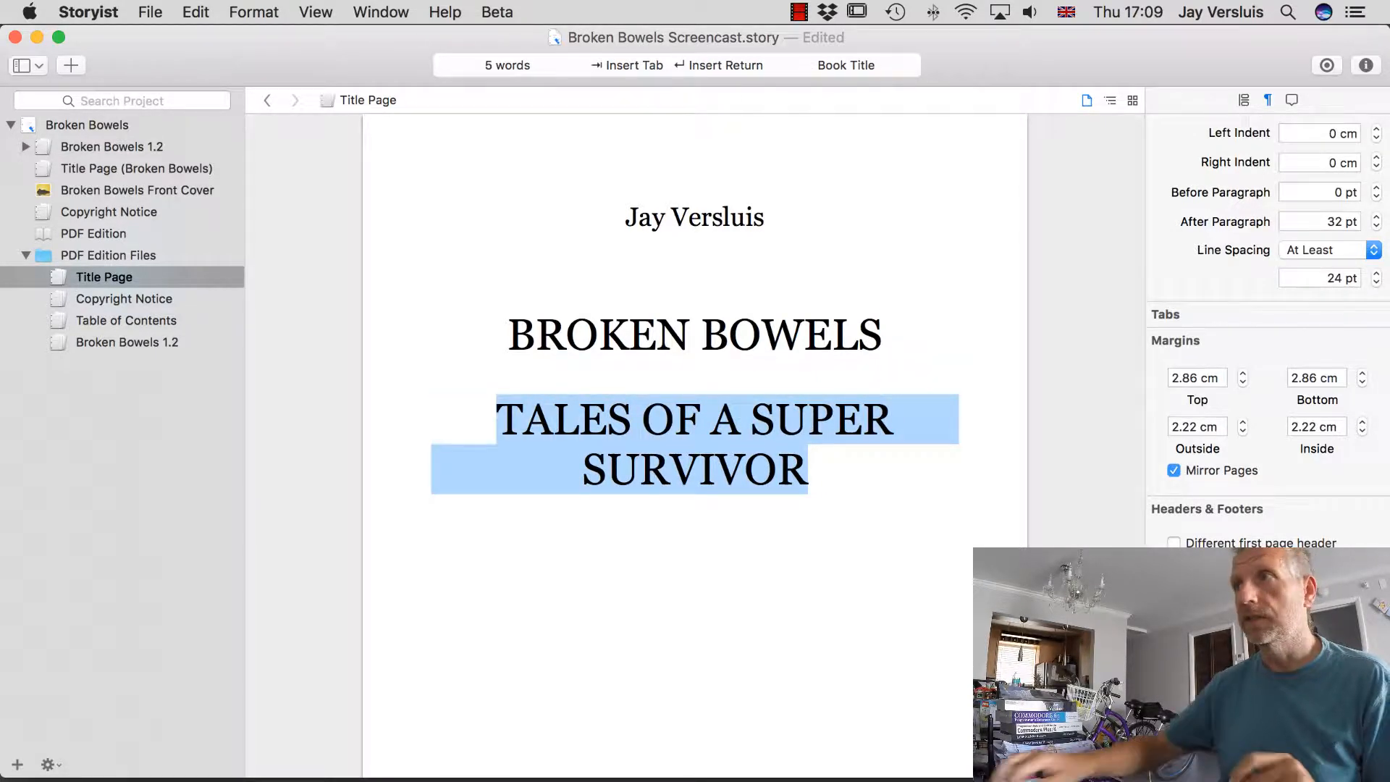
scroll(1254, 233, "up", 10)
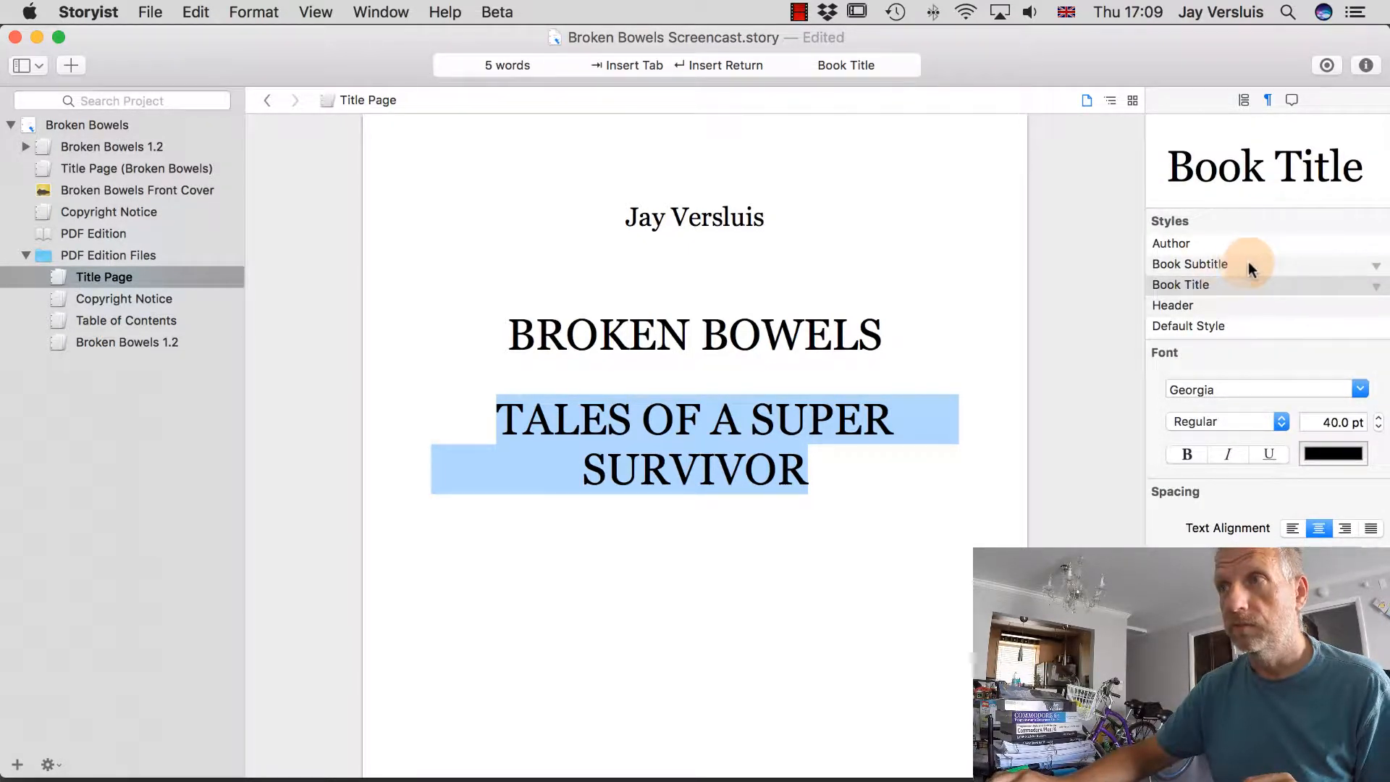
left_click(1199, 265)
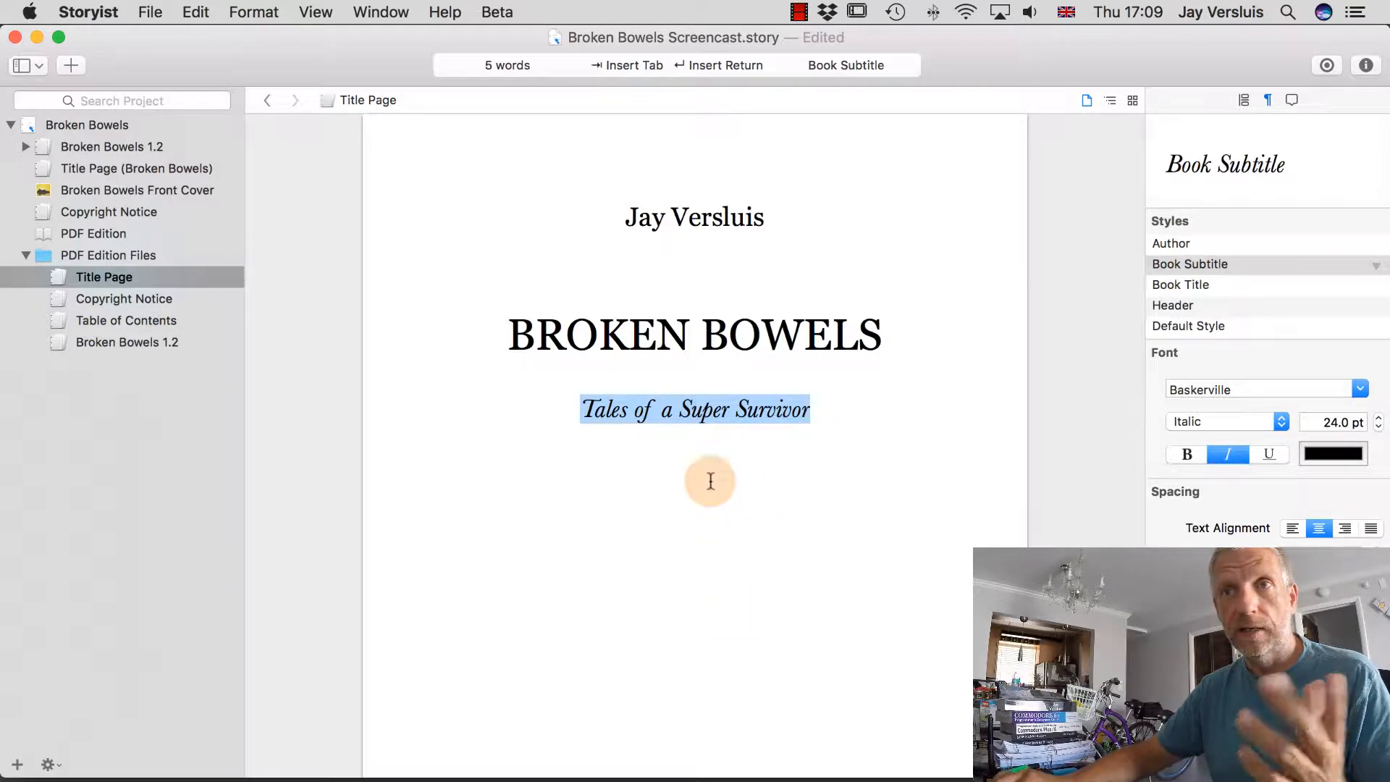
Build the PDF edition and check the italic subtitle on its title page.
left_click(108, 235)
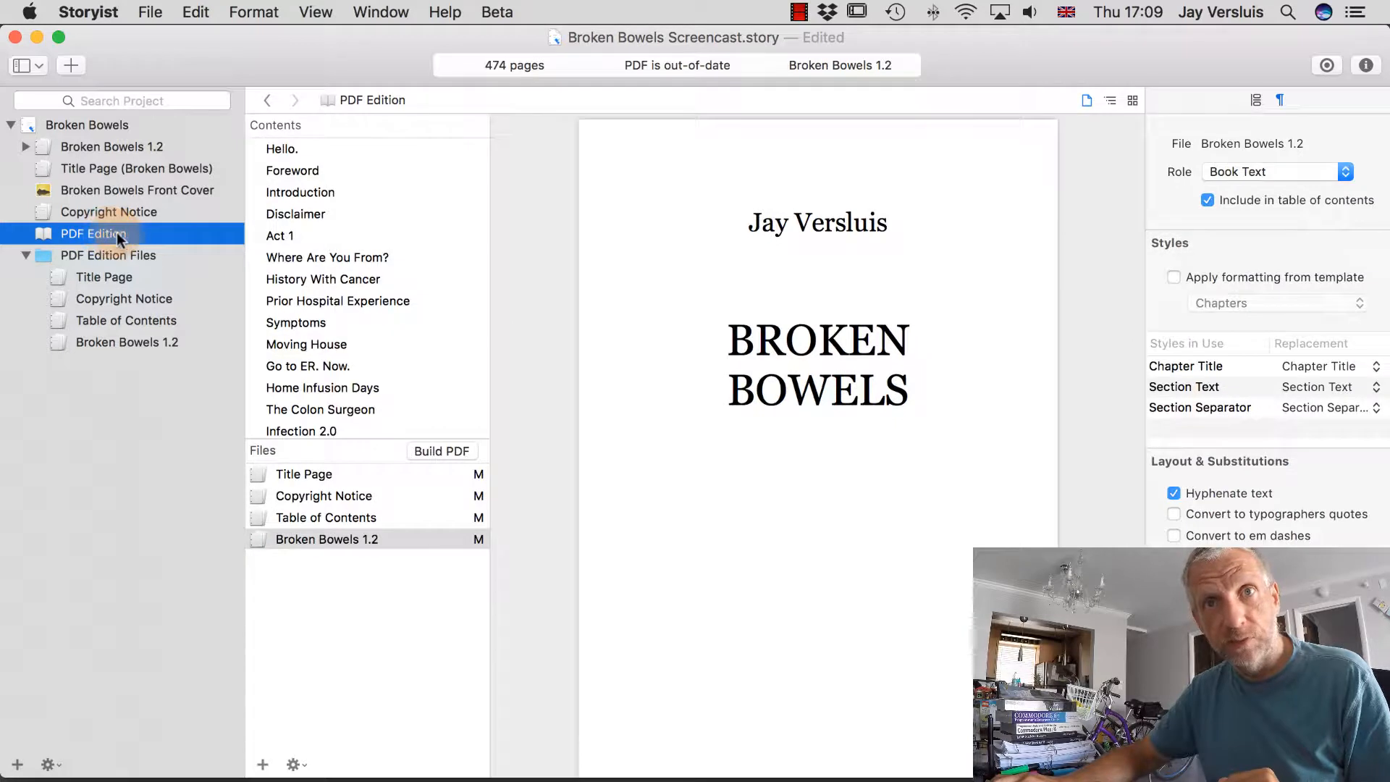
left_click(458, 450)
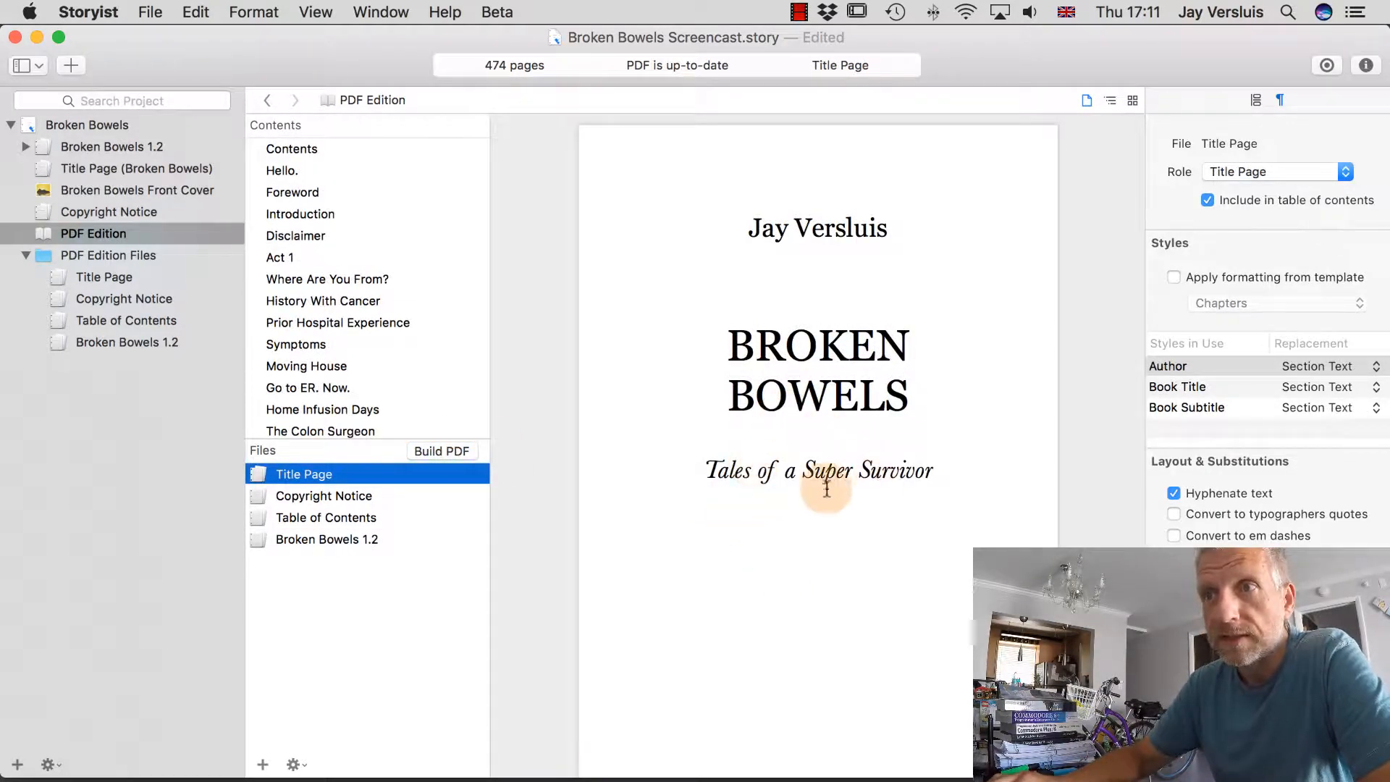
left_click_drag(710, 471, 930, 471)
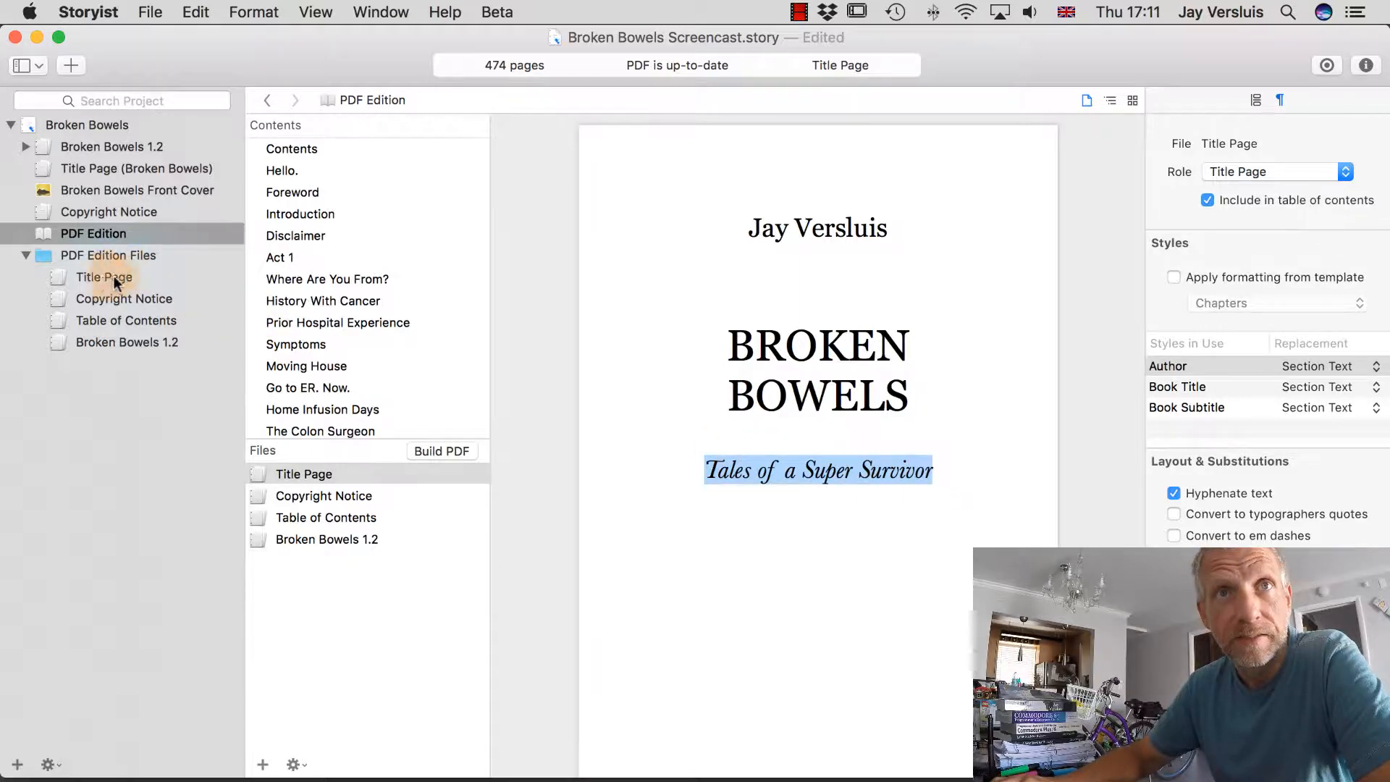
left_click(893, 473)
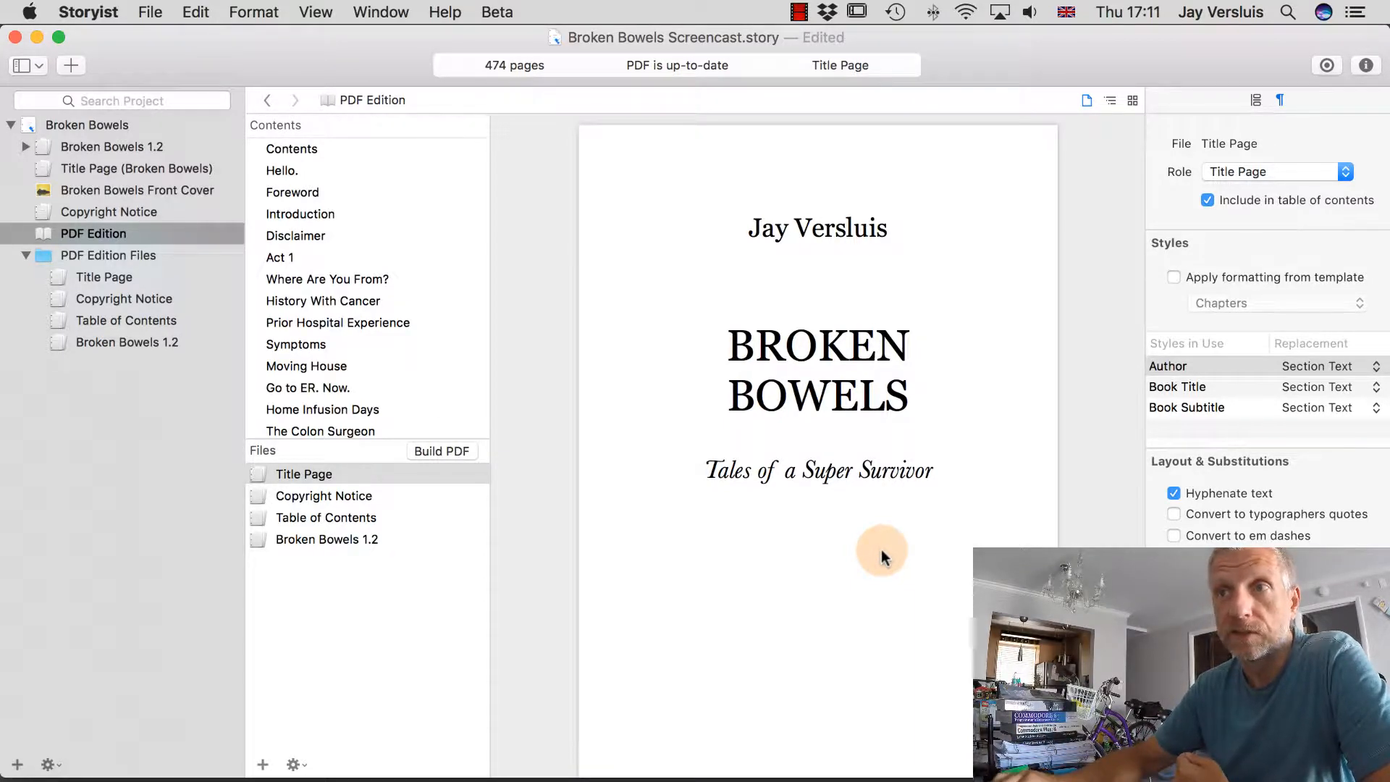
Scroll the preview to the Contents page, then open the Table of Contents document.
scroll(882, 556, "down", 15)
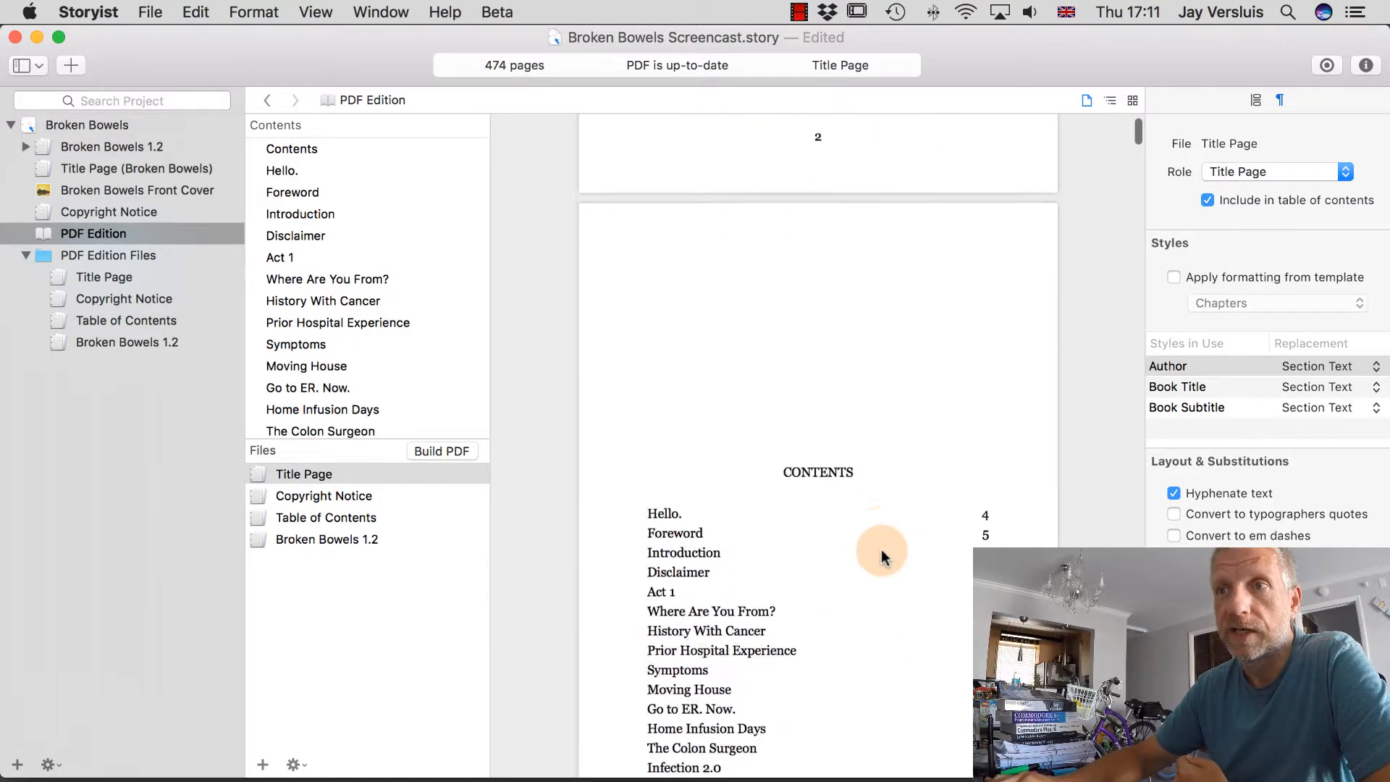
scroll(884, 554, "down", 5)
scroll(883, 554, "up", 2)
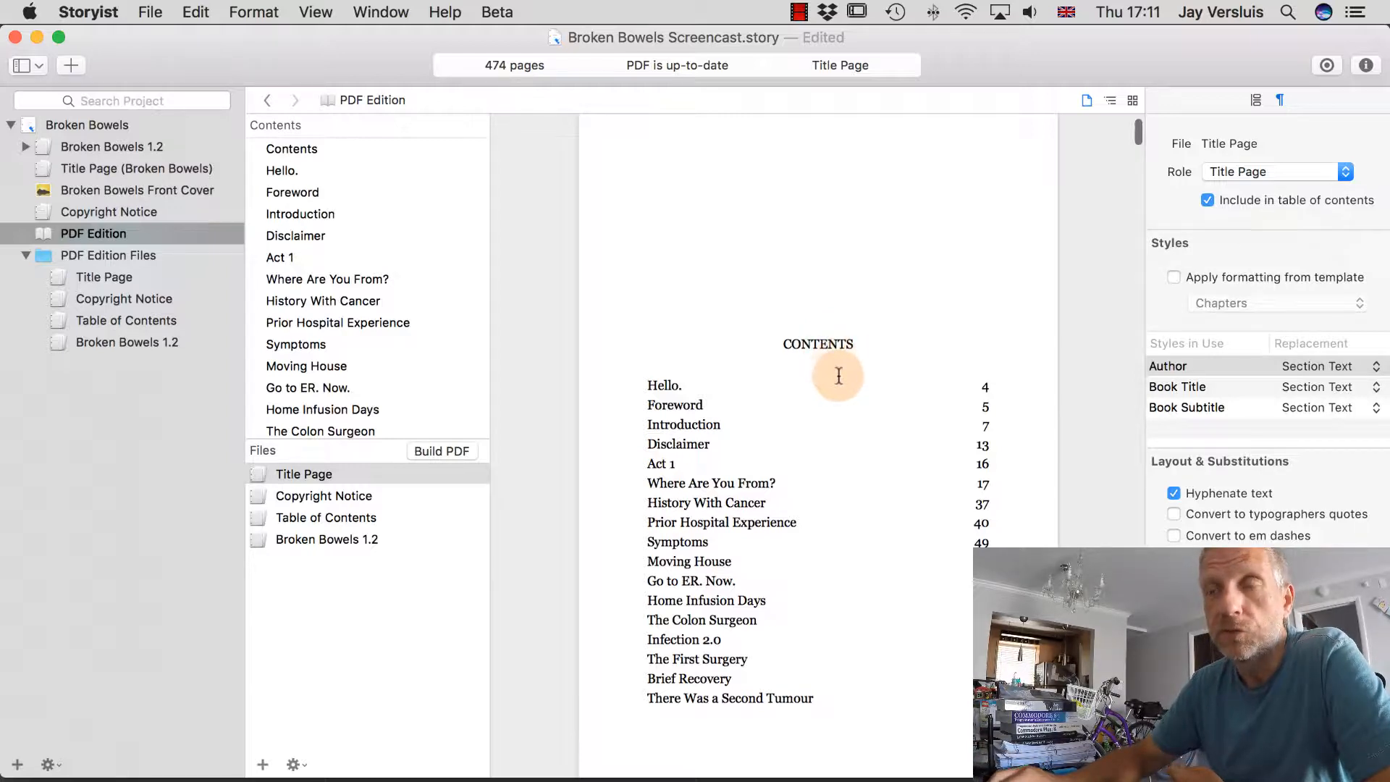
left_click(129, 318)
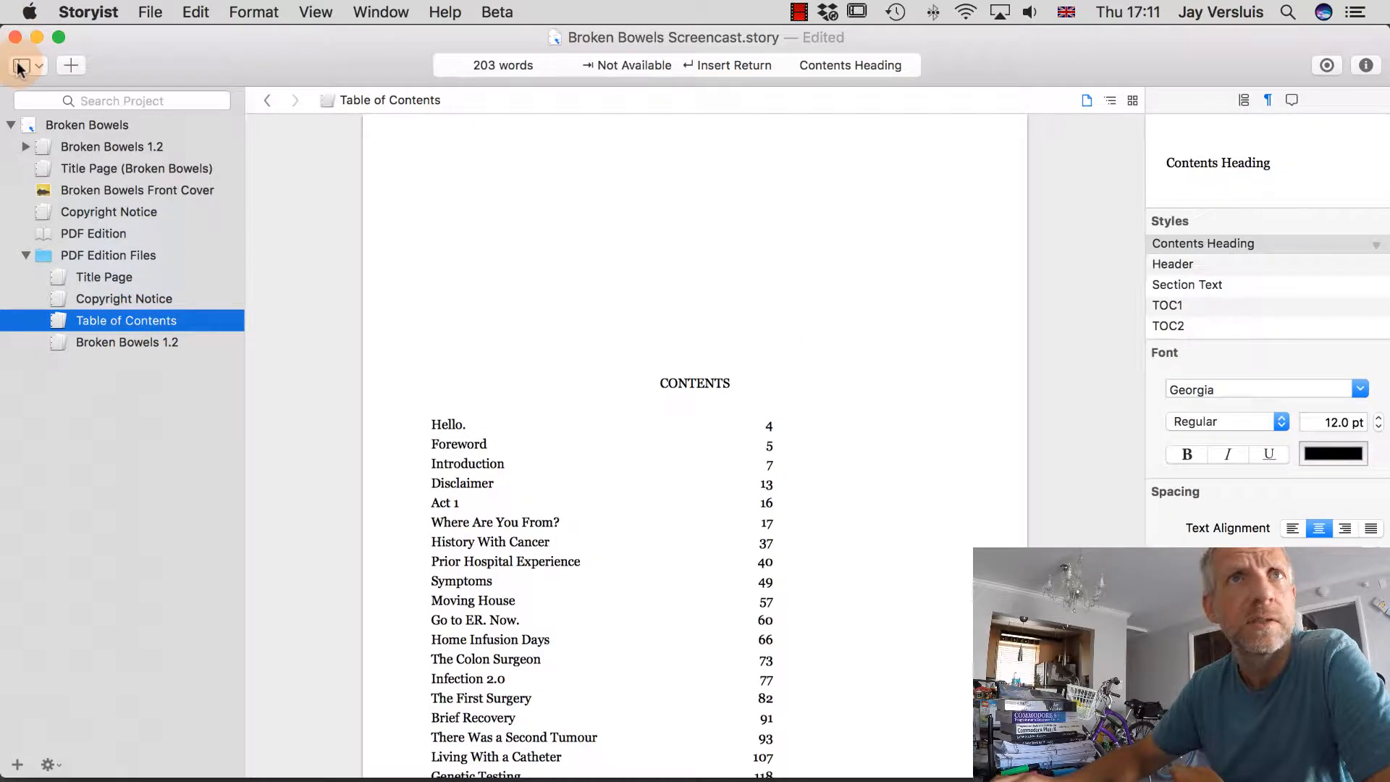
Scroll through the Table of Contents document to find the CONTENTS heading.
left_click(18, 66)
left_click(150, 45)
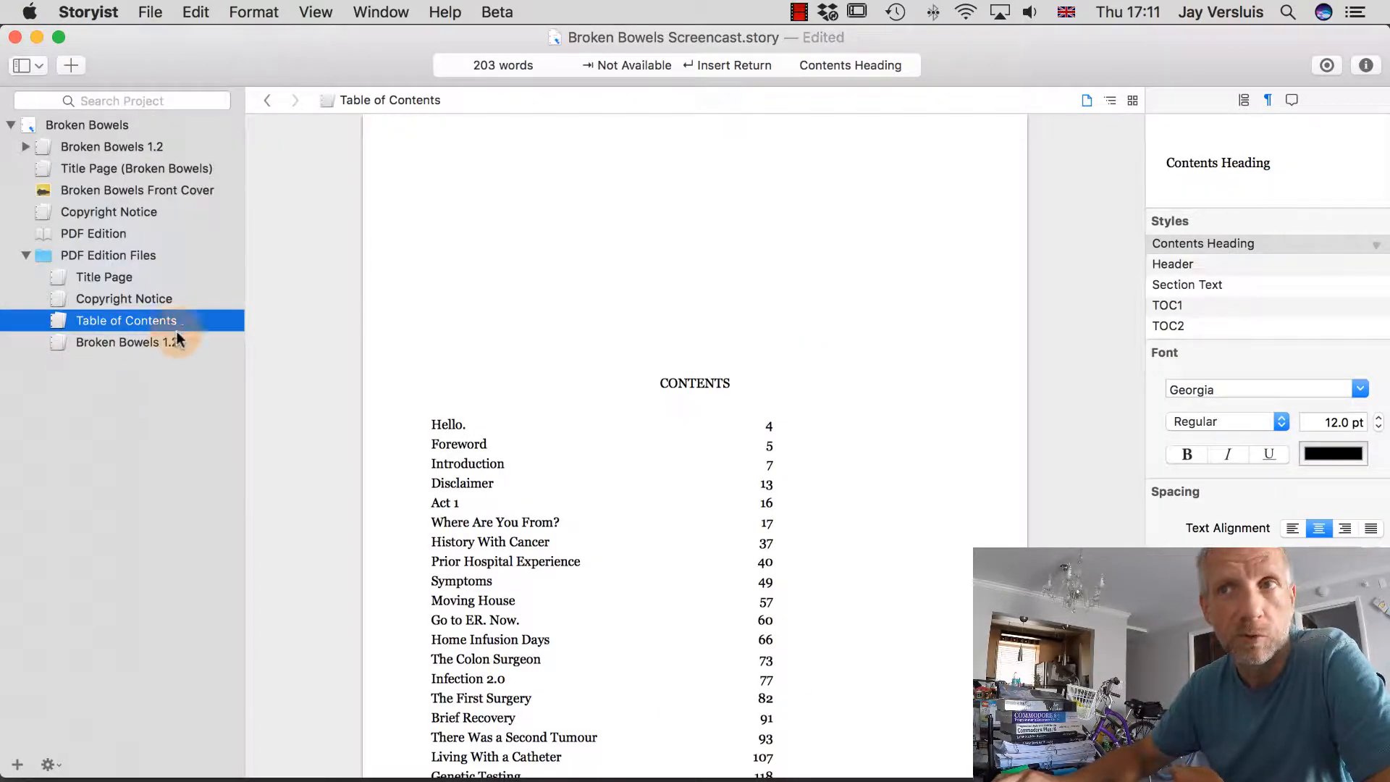
scroll(581, 599, "down", 6)
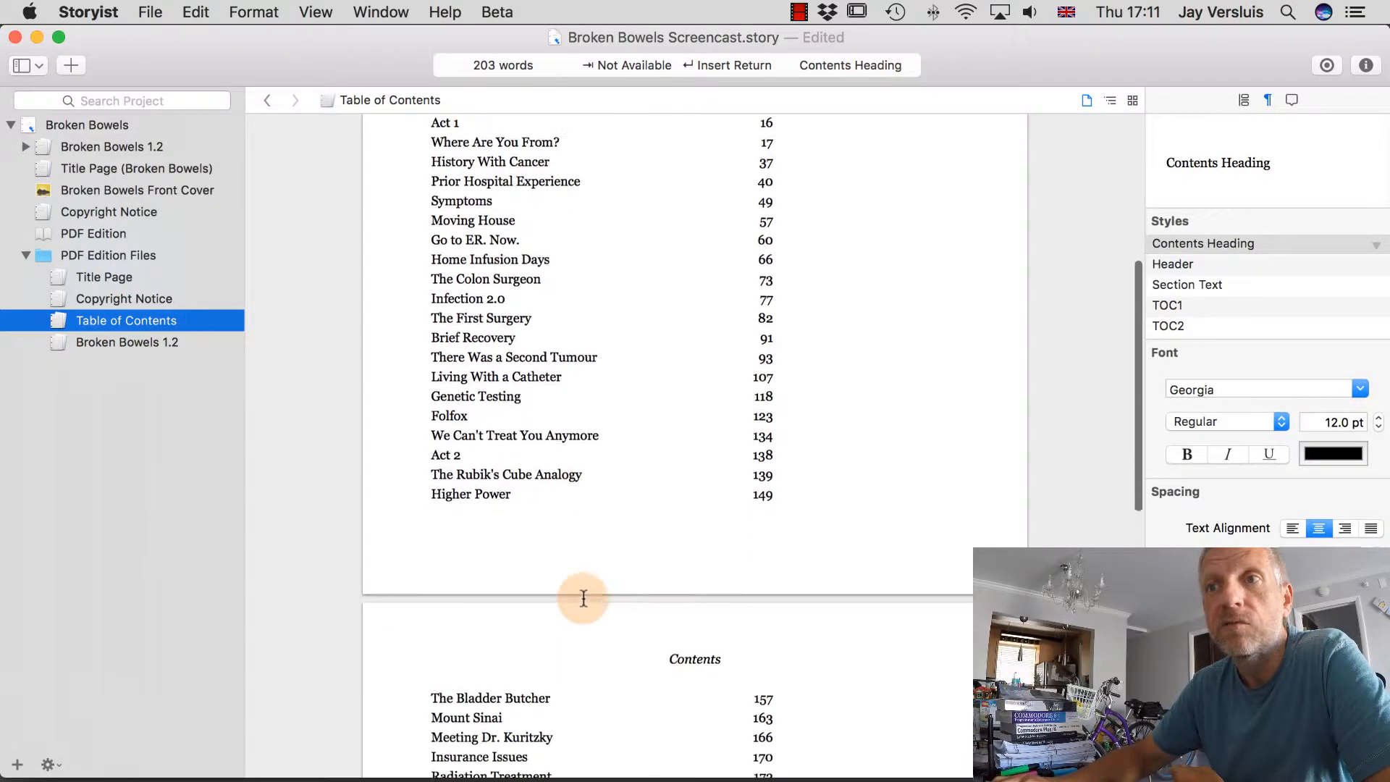
scroll(581, 600, "up", 5)
scroll(584, 600, "down", 1)
scroll(583, 599, "down", 5)
scroll(580, 599, "up", 7)
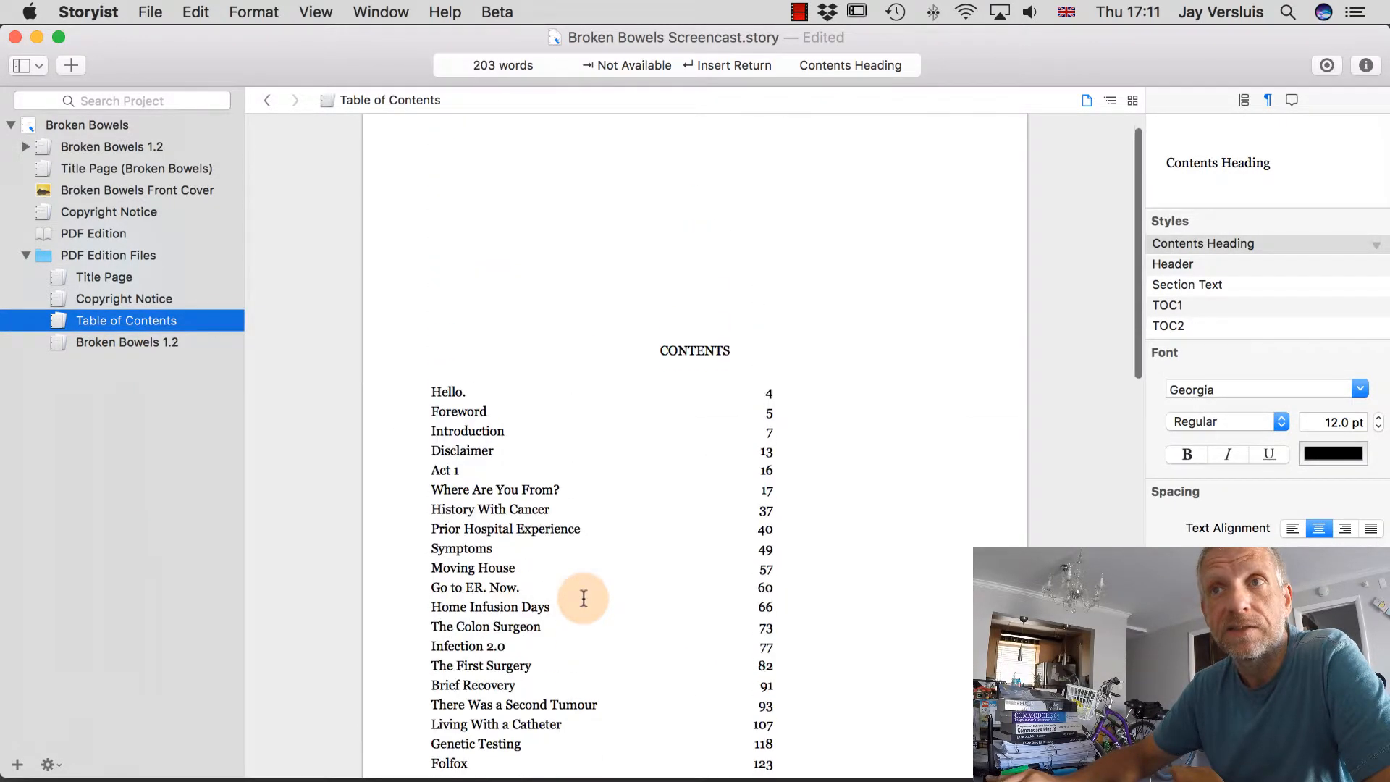
Edit the Contents Heading style to 20 pt and go back to the PDF Edition.
left_click(698, 365)
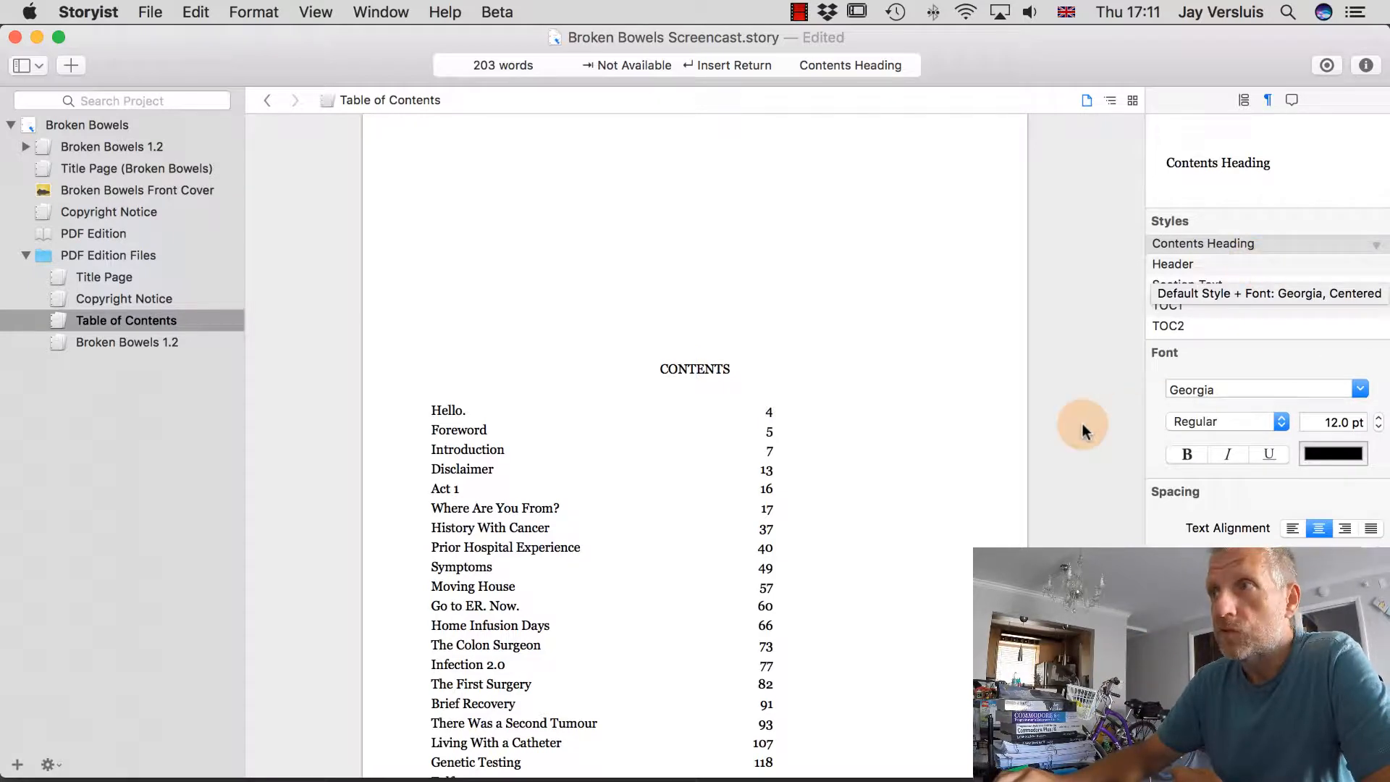
left_click(1376, 250)
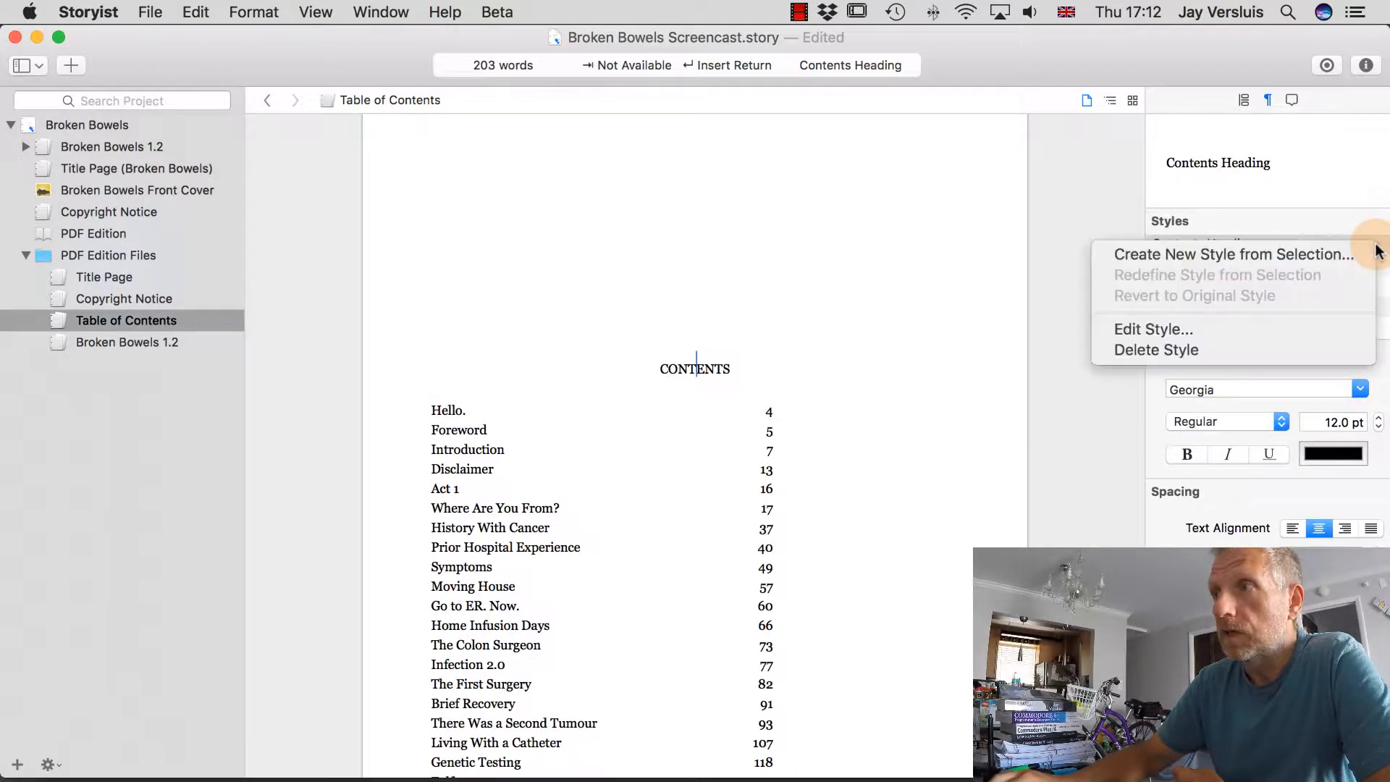
left_click(1296, 328)
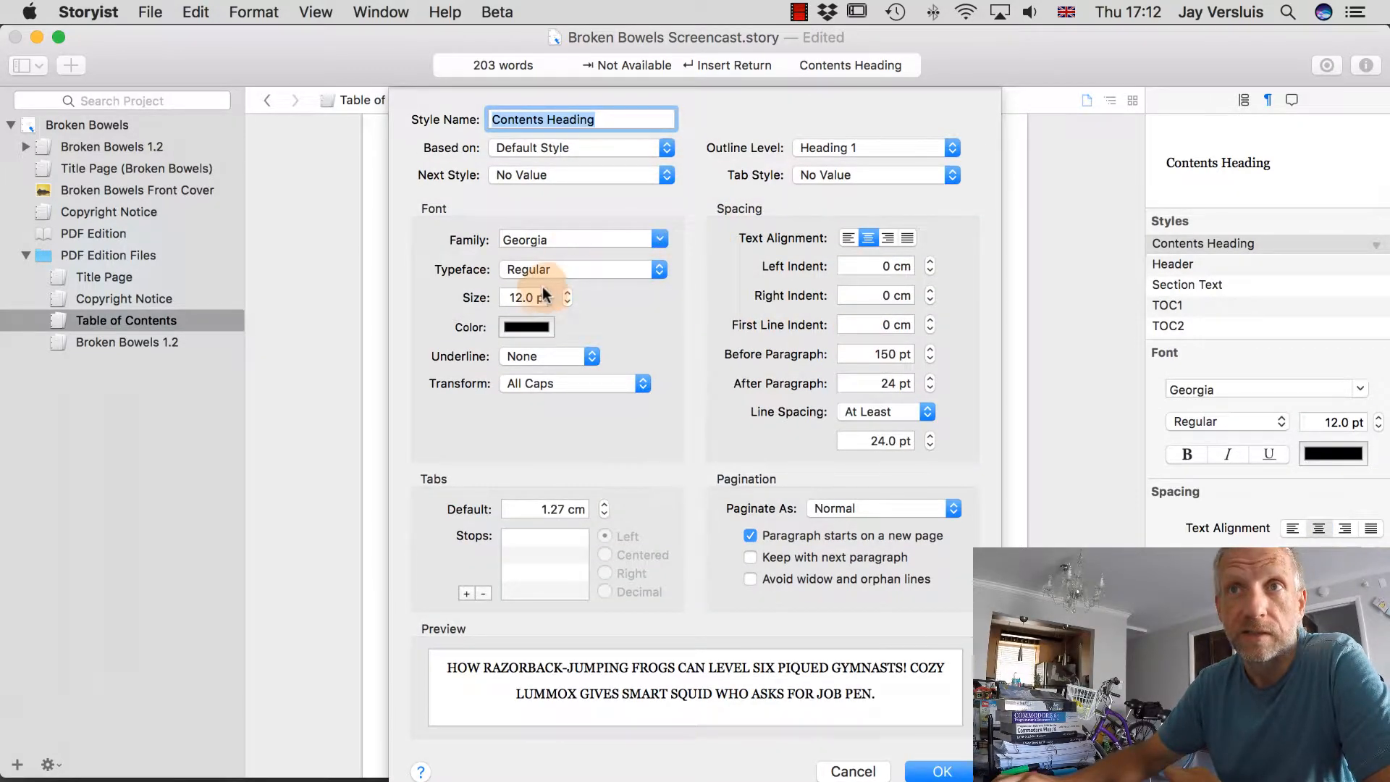
left_click(569, 294)
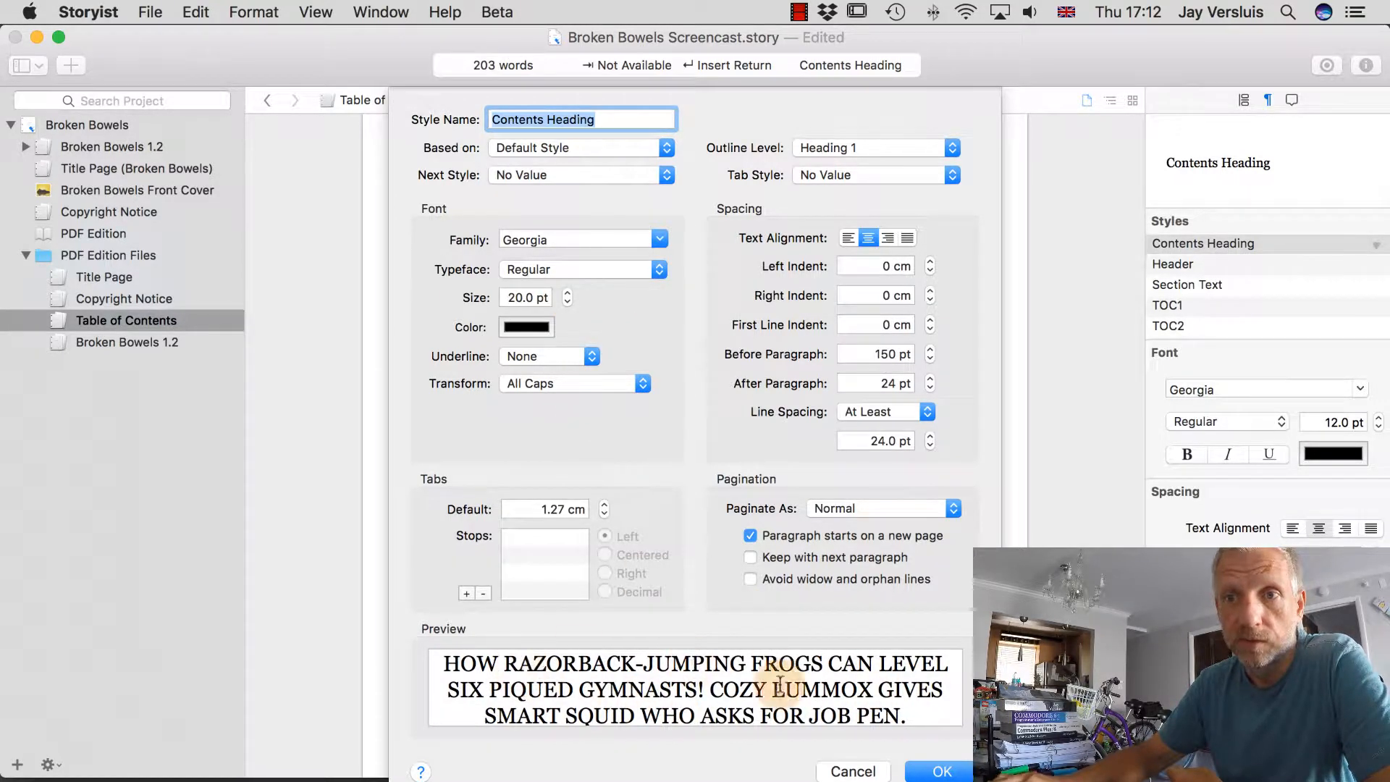
left_click(938, 769)
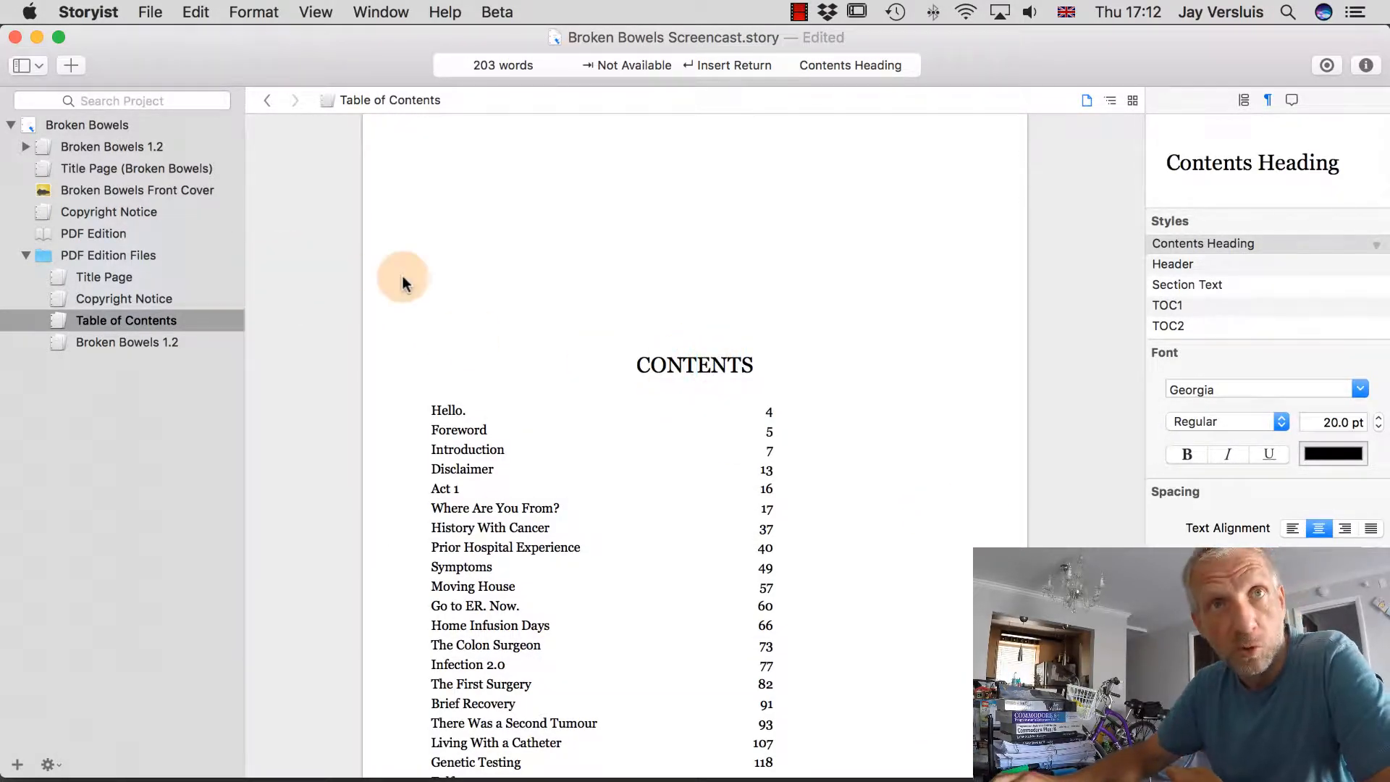
left_click(115, 232)
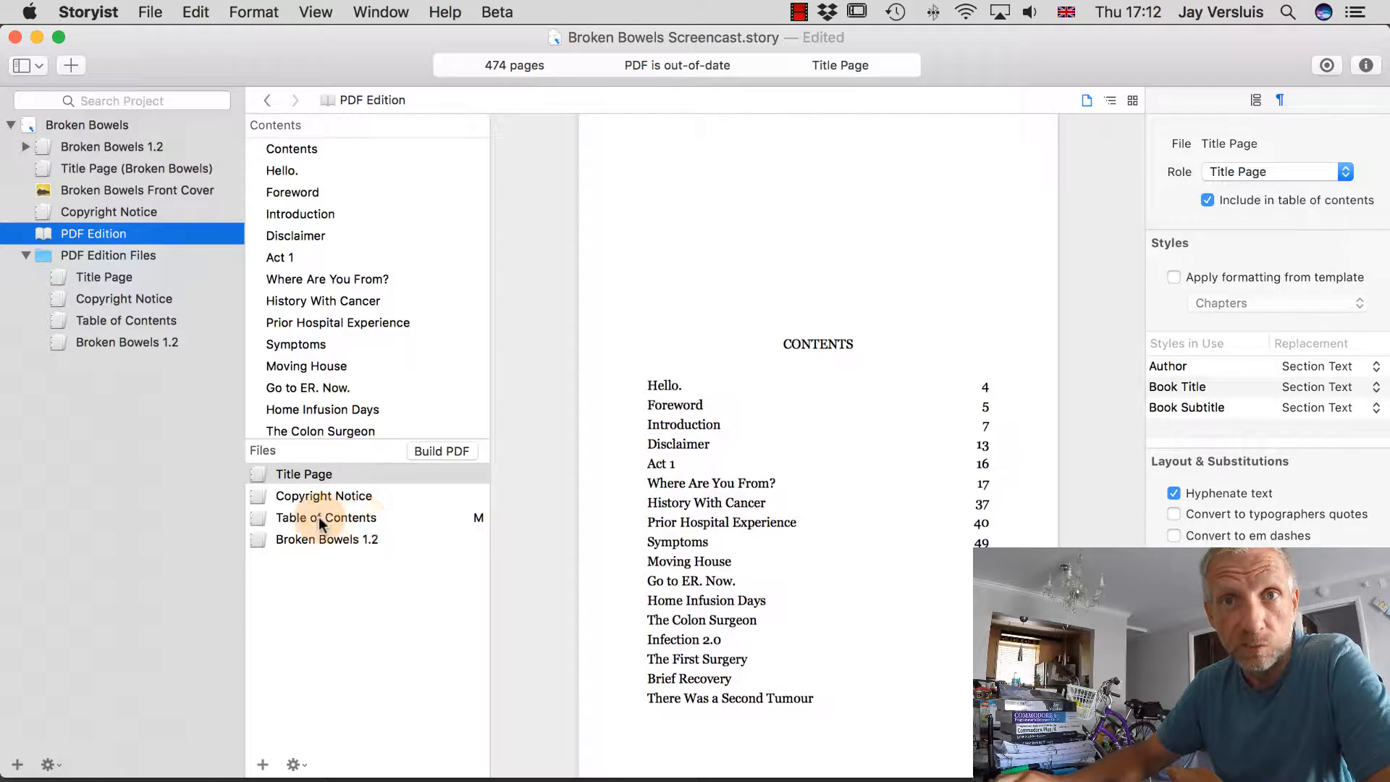
Build the PDF again and scroll the preview to check the 20 pt CONTENTS heading.
left_click(396, 520)
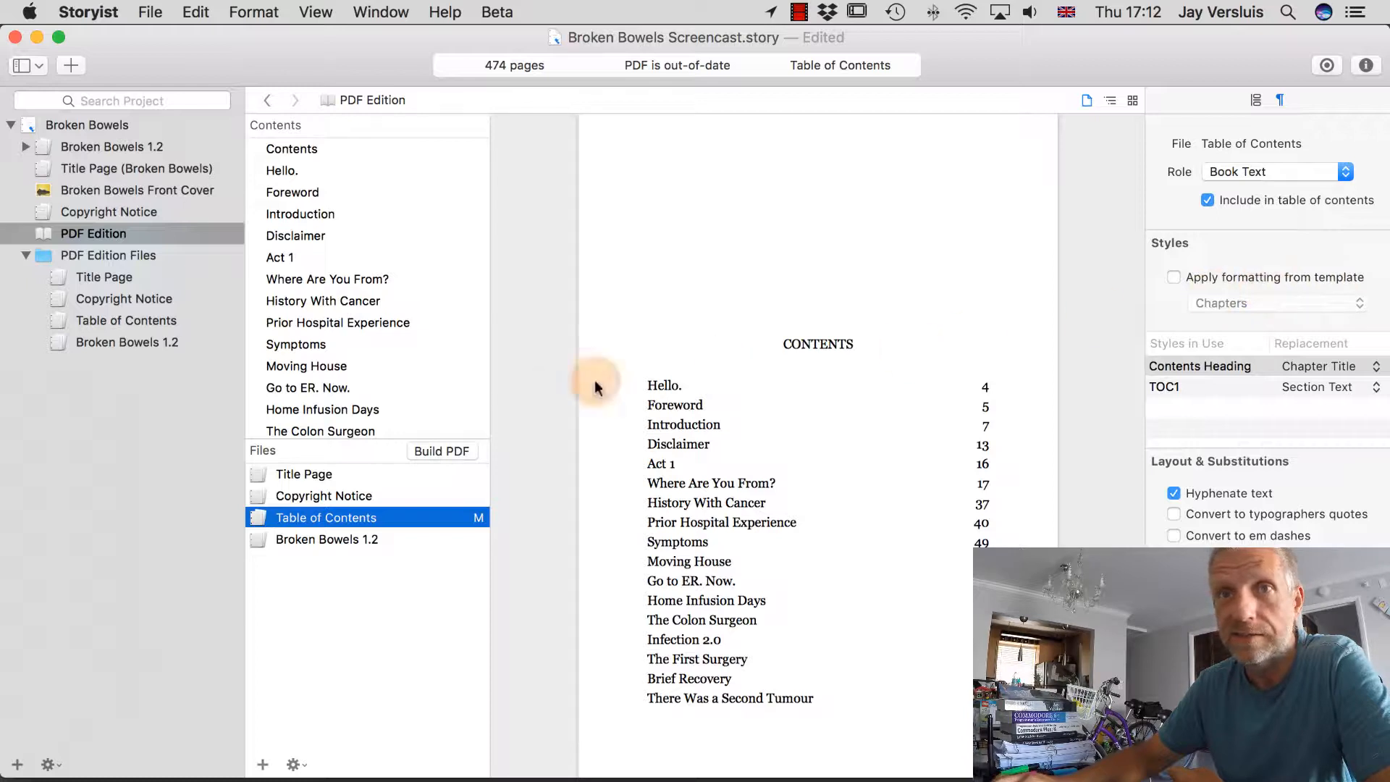
left_click(453, 449)
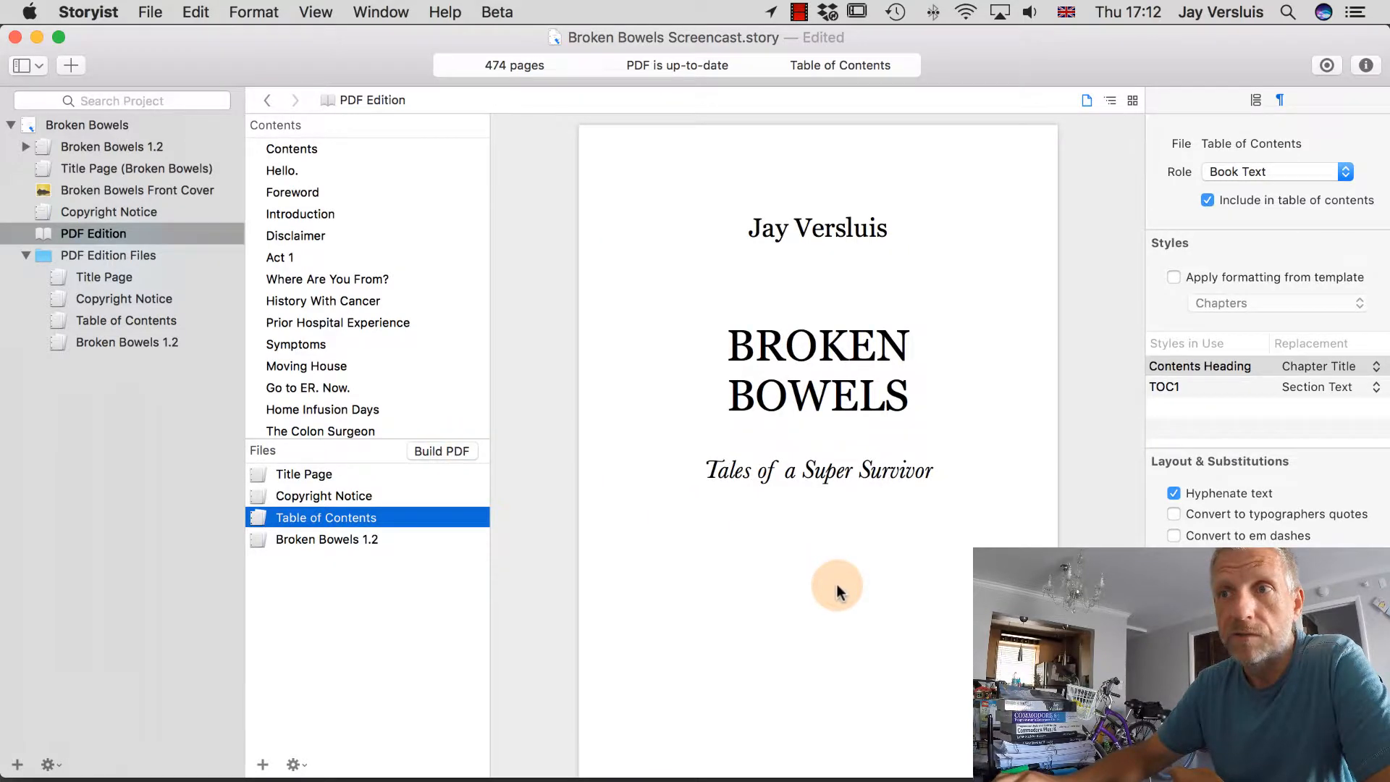
scroll(833, 589, "down", 10)
scroll(836, 587, "up", 3)
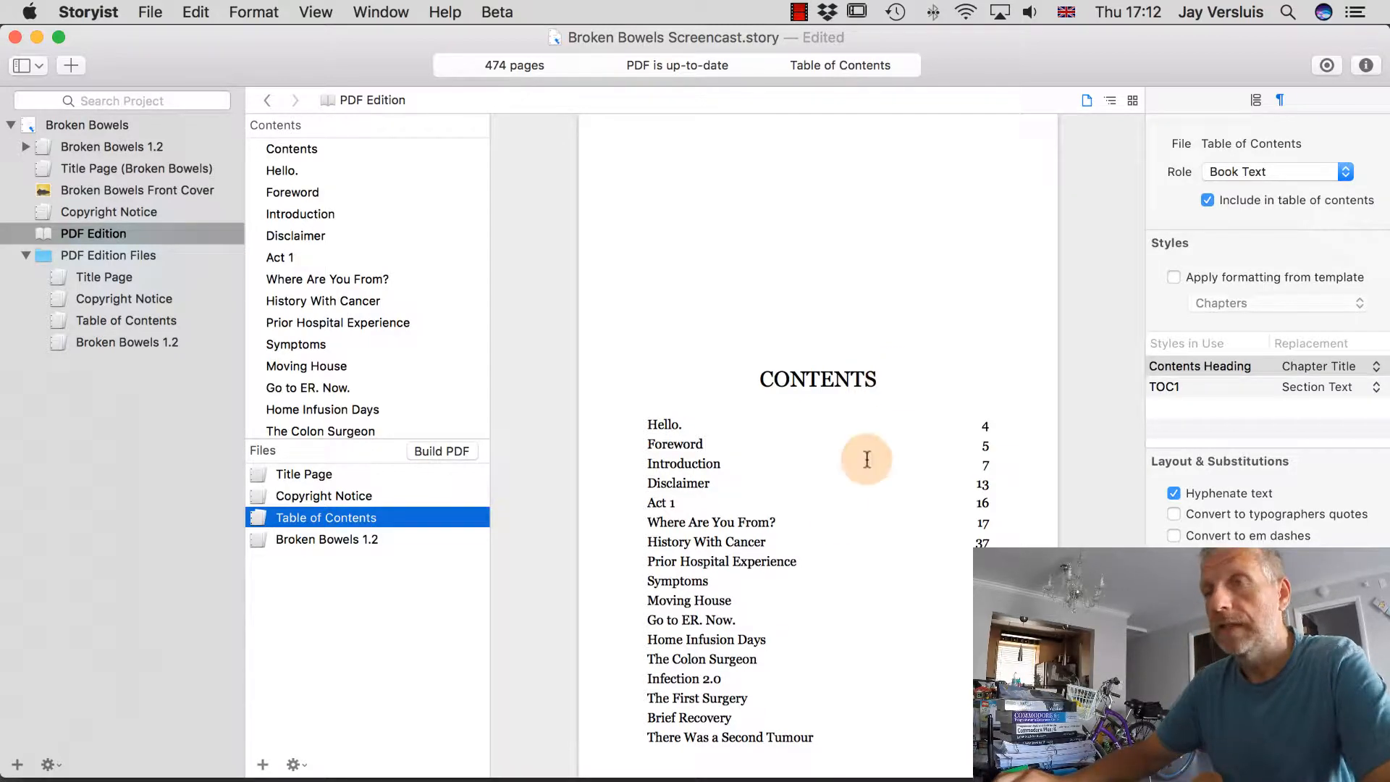
scroll(827, 538, "down", 15)
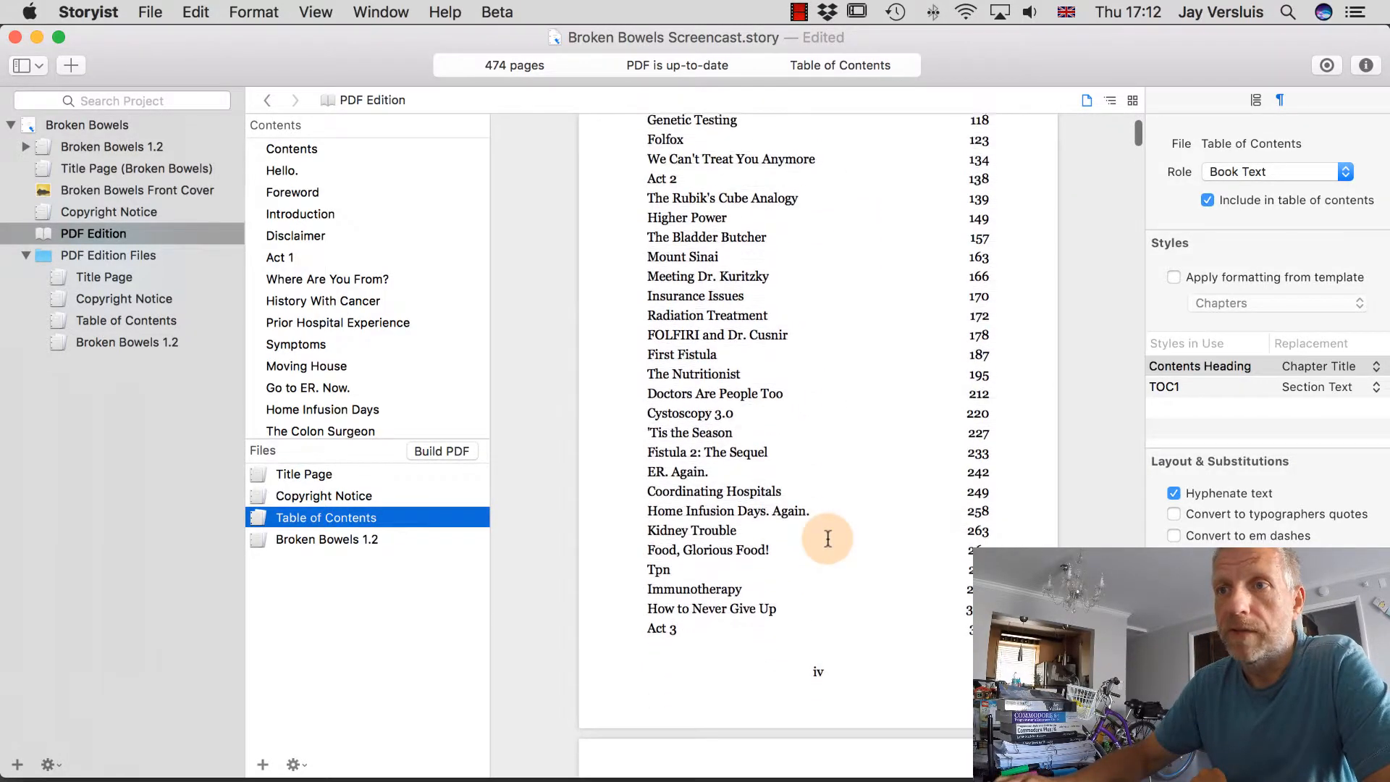
scroll(827, 538, "down", 15)
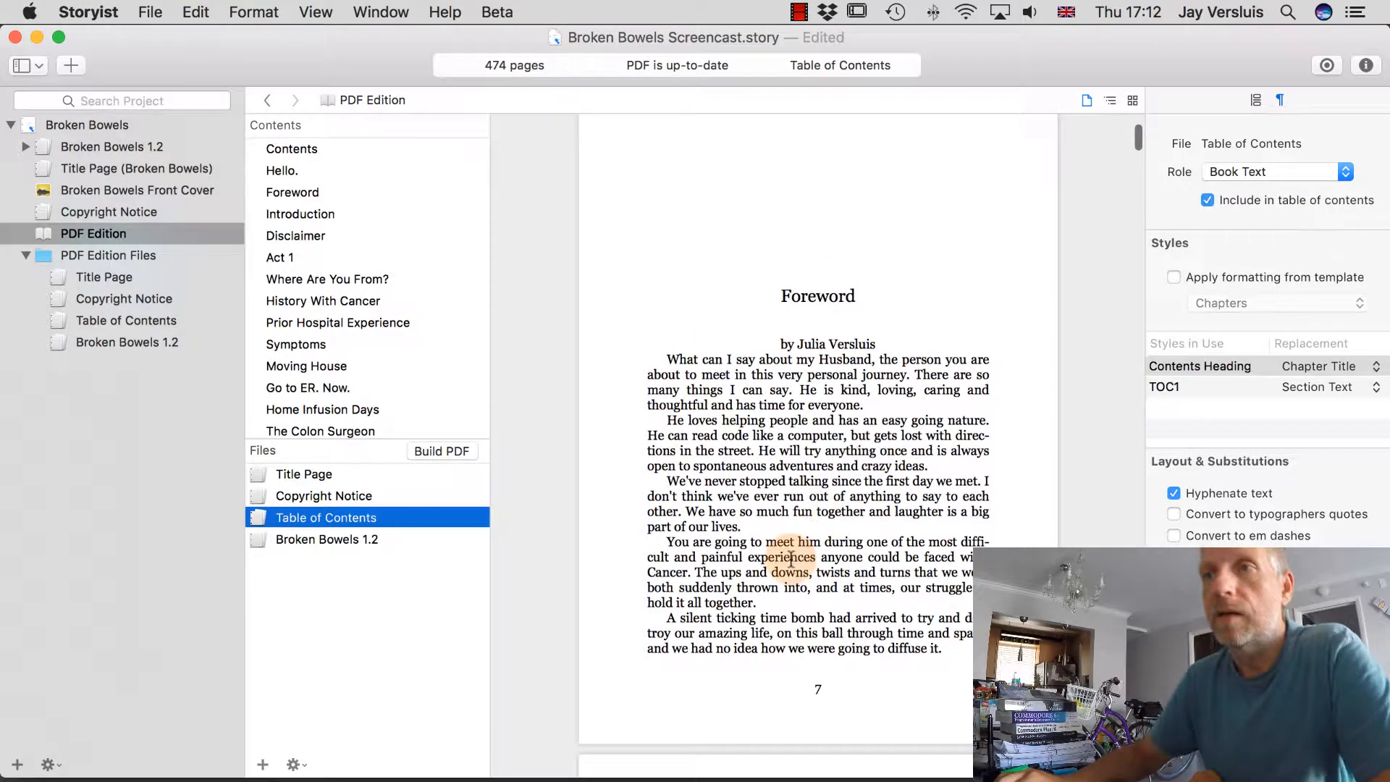
scroll(784, 655, "down", 3)
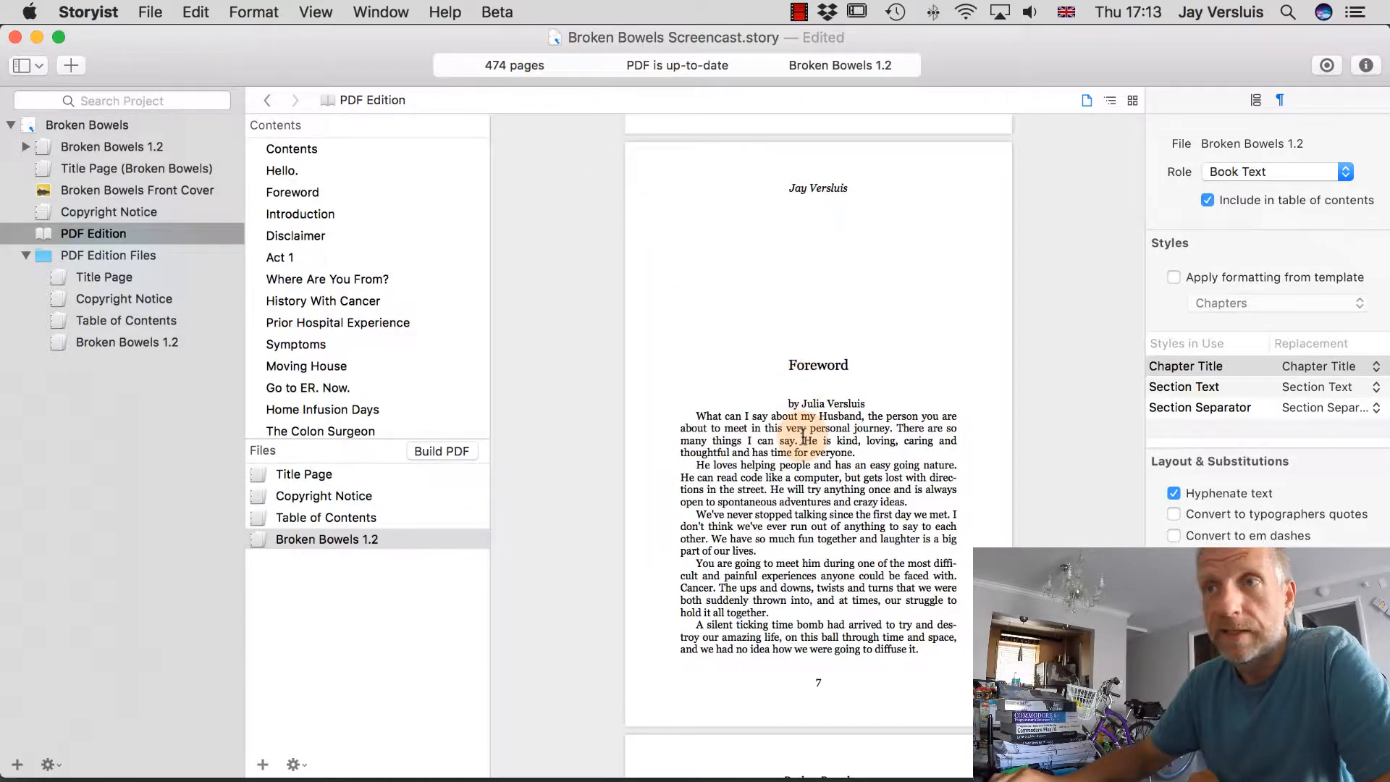
scroll(756, 467, "up", 3)
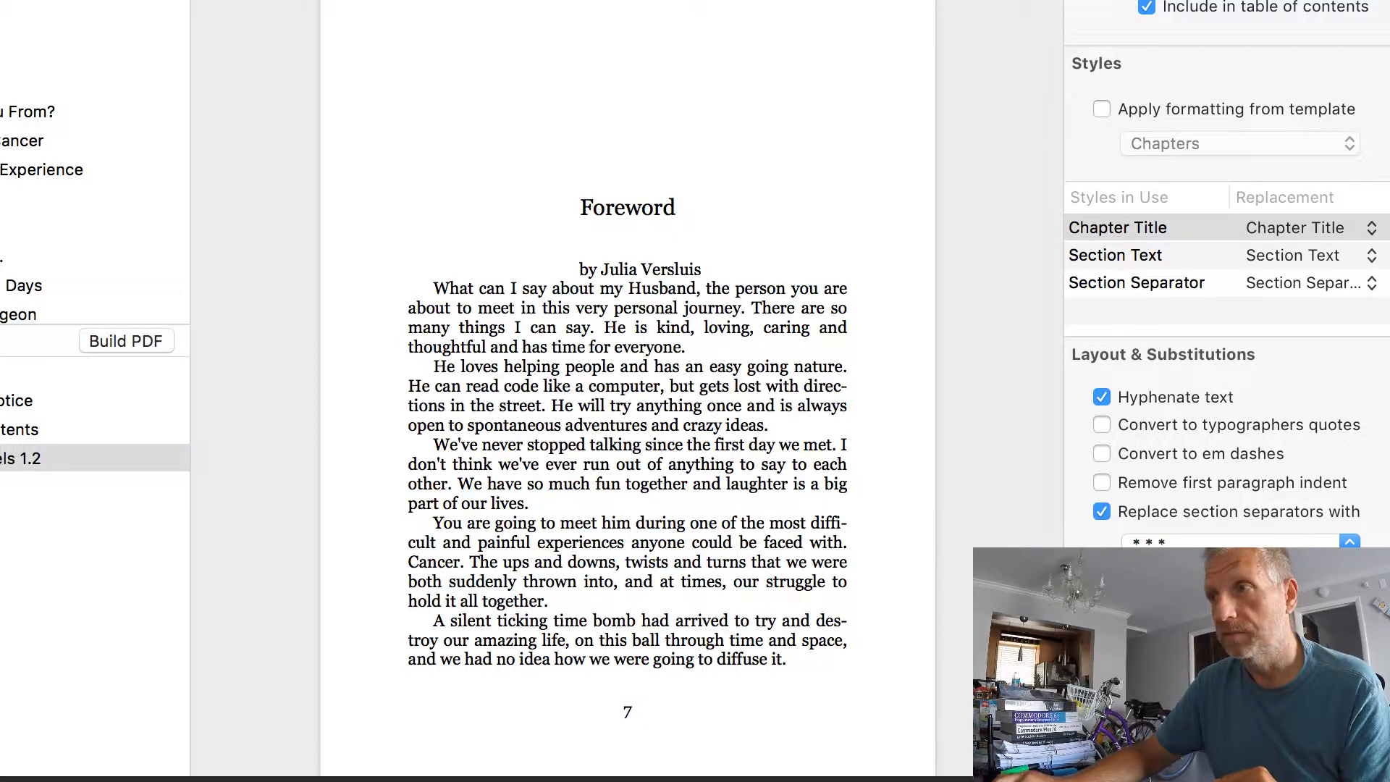
scroll(1261, 325, "down", 1)
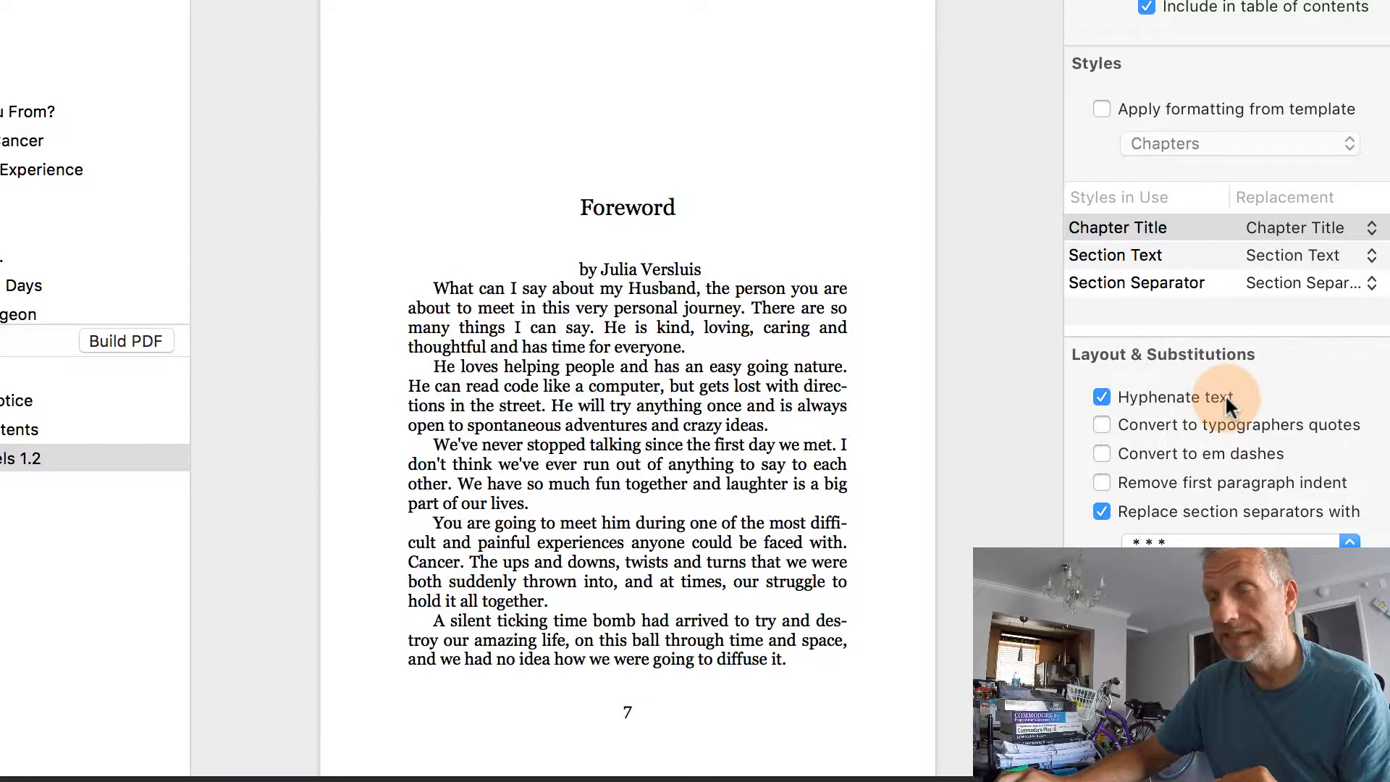
scroll(1225, 394, "down", 4)
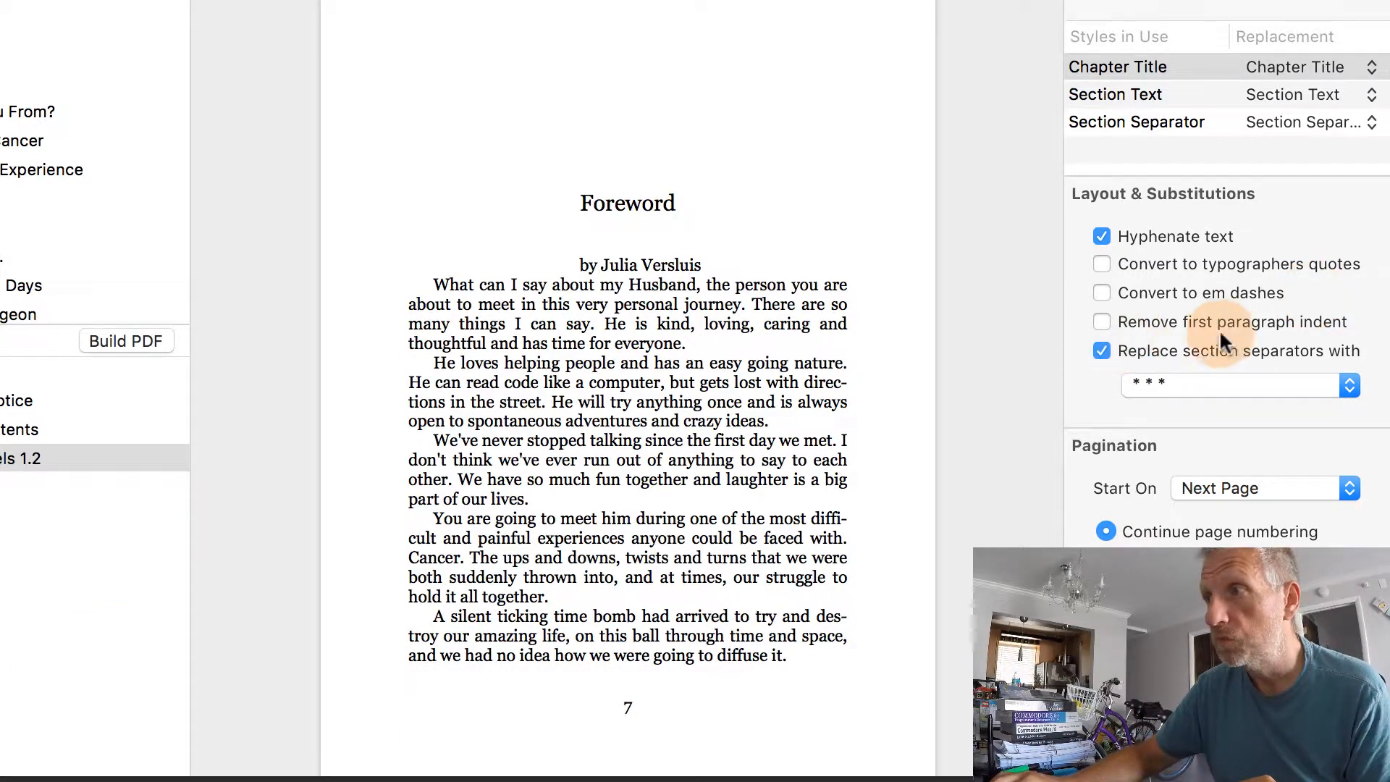
mouse_move(1242, 320)
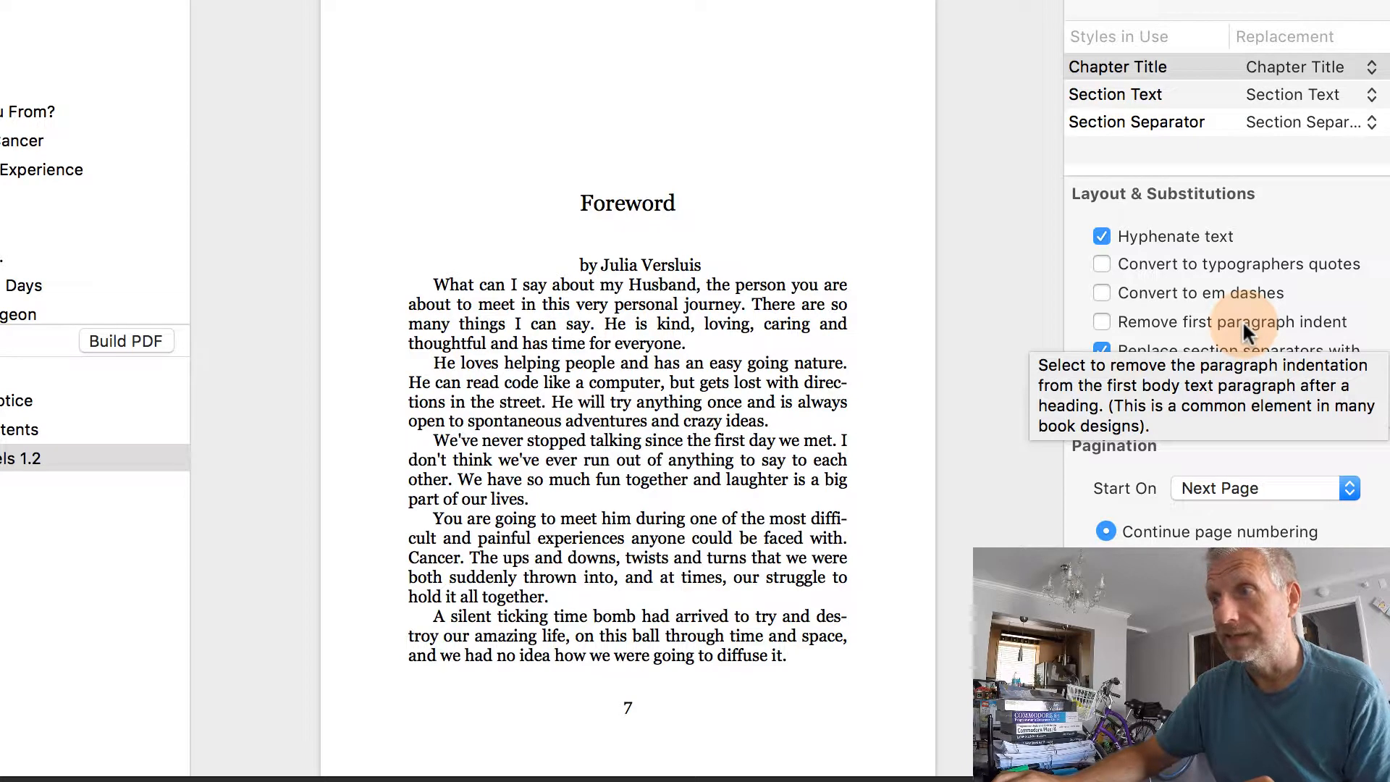
left_click(1126, 323)
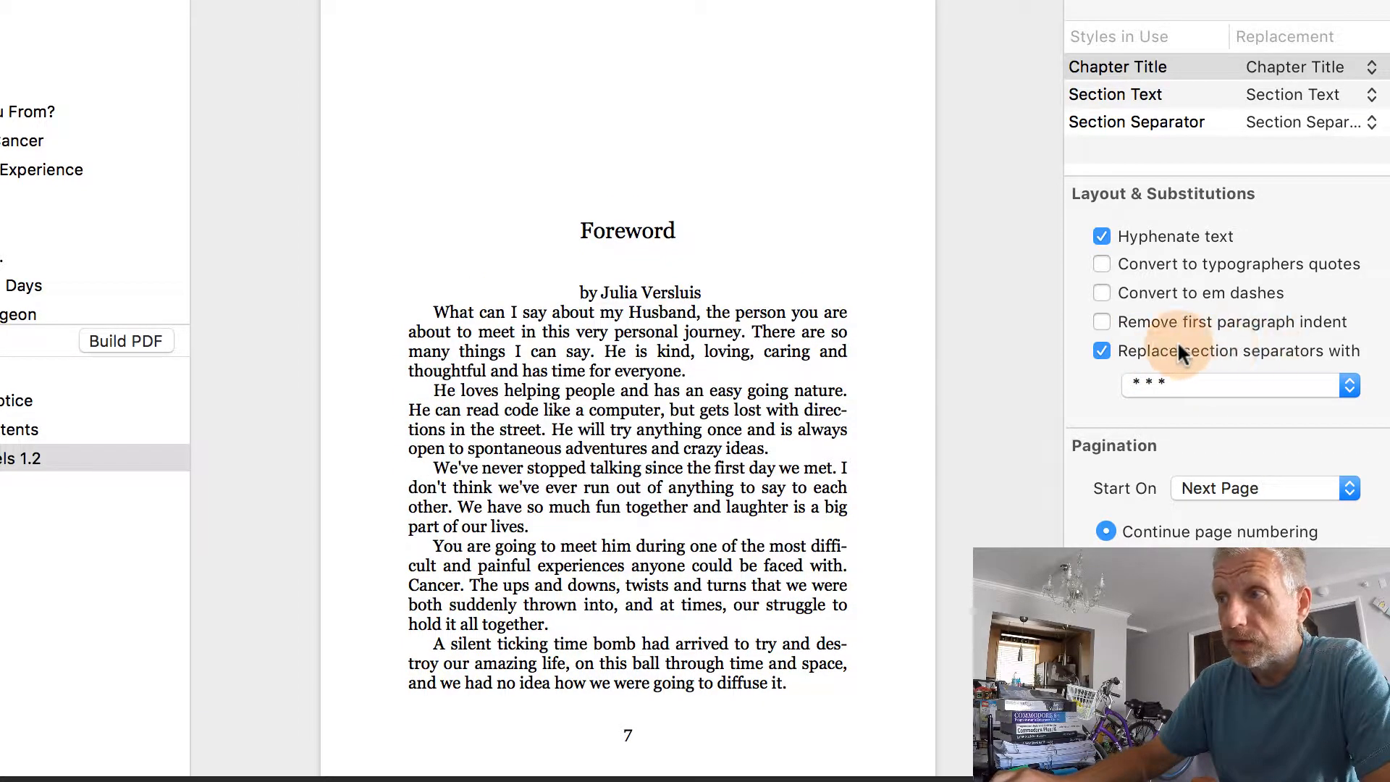
left_click(1348, 387)
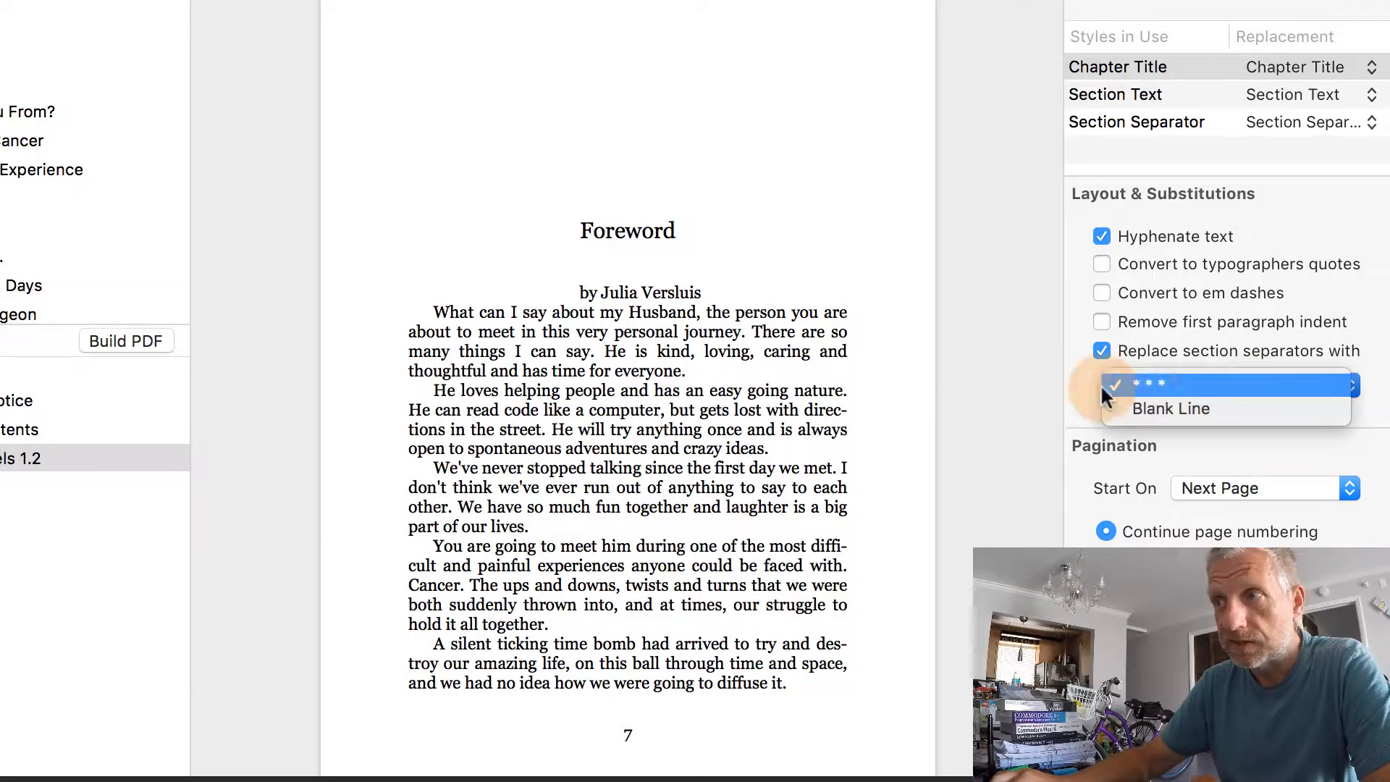
left_click(1079, 387)
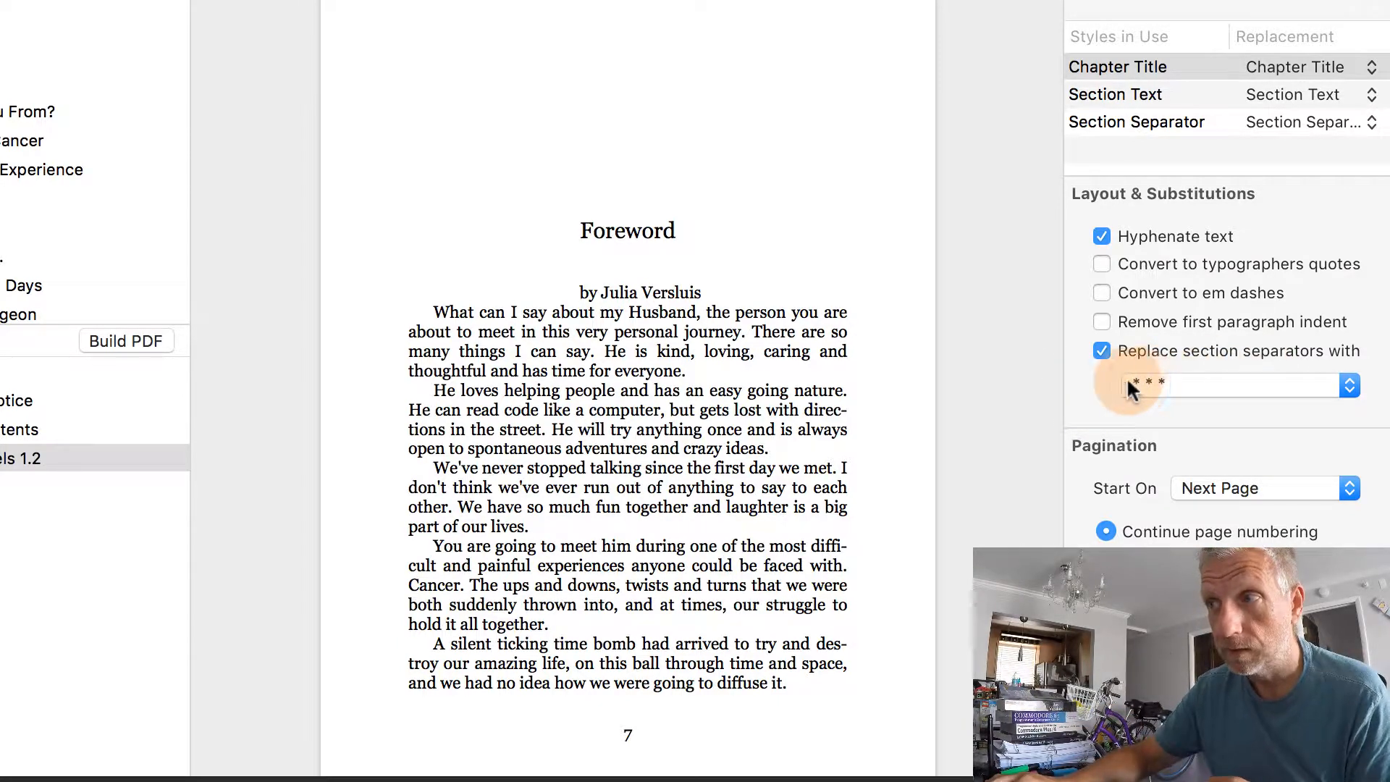
left_click(1260, 385)
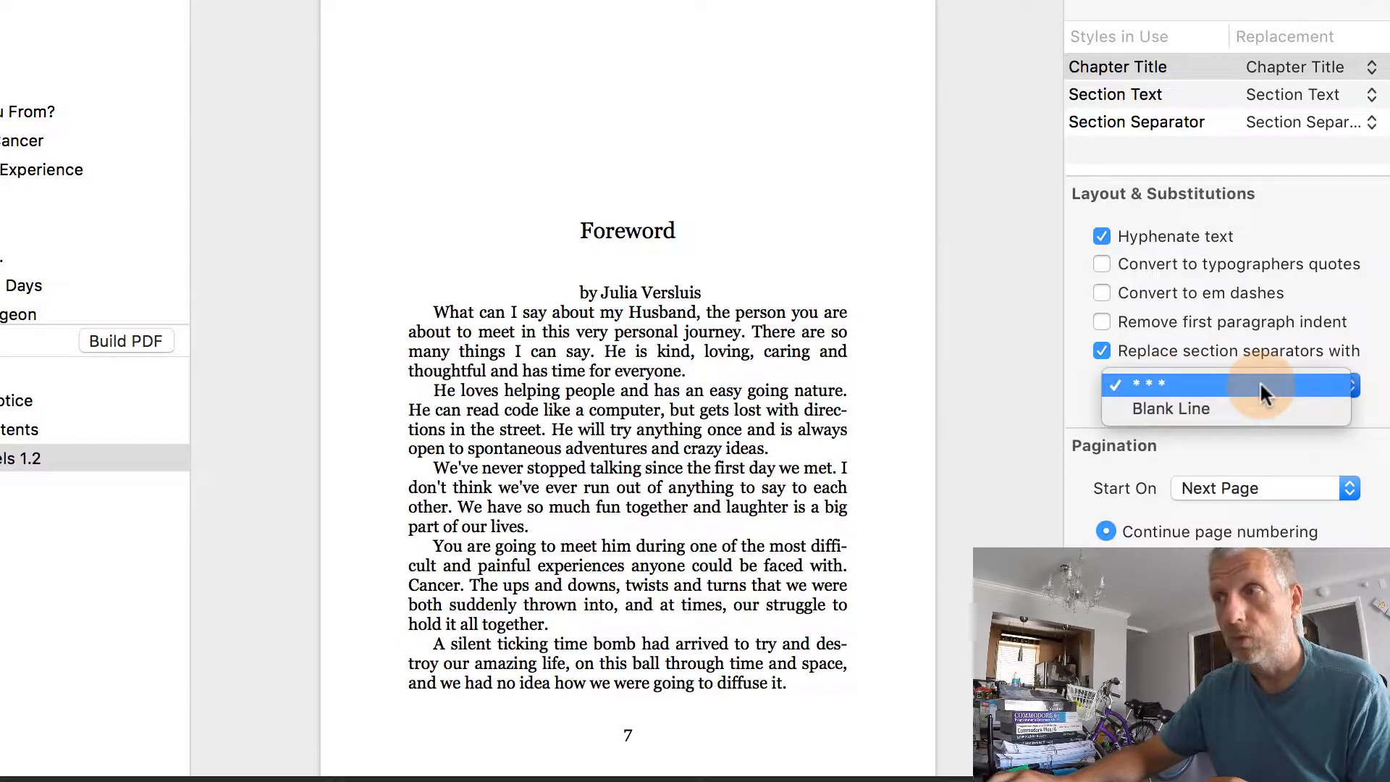
left_click(1280, 328)
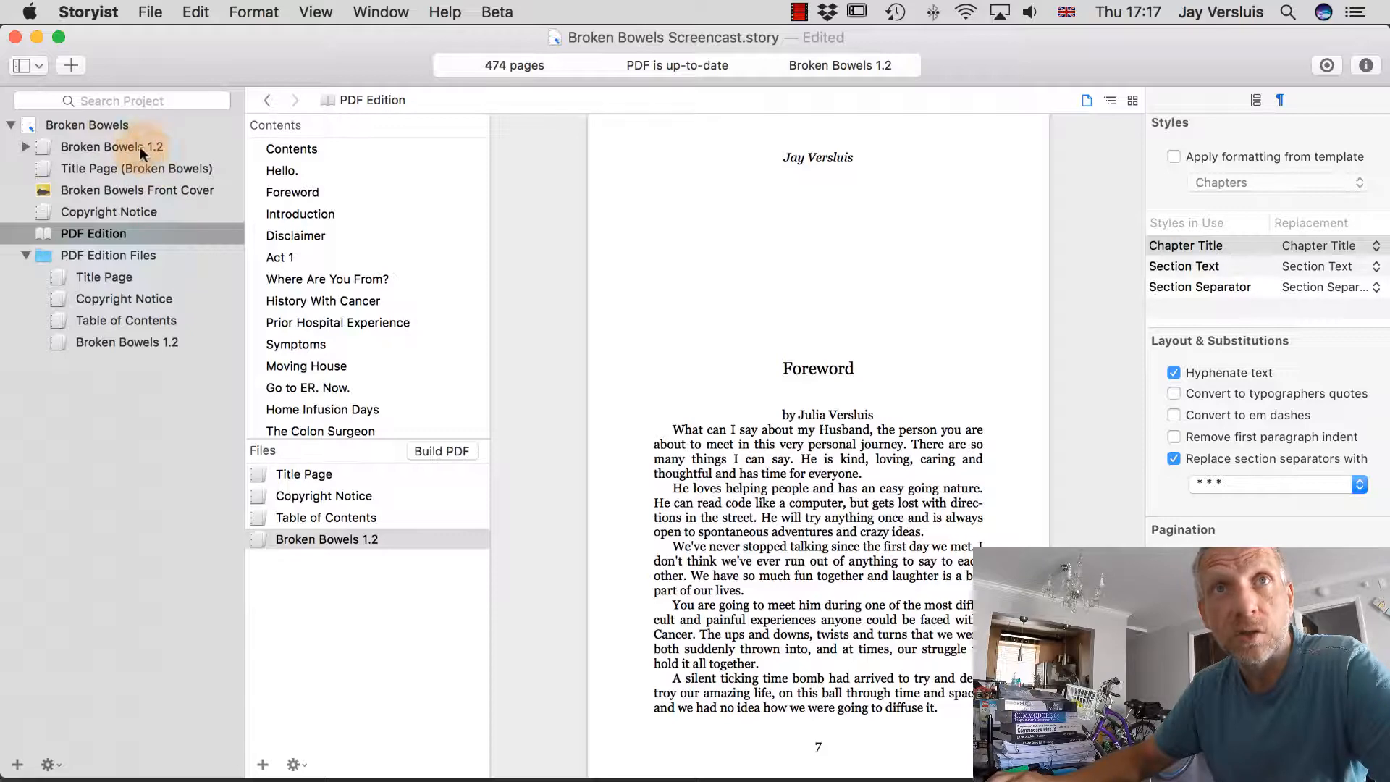
Open the PDF edition's Broken Bowels 1.2 copy and select a Foreword body paragraph.
left_click(122, 147)
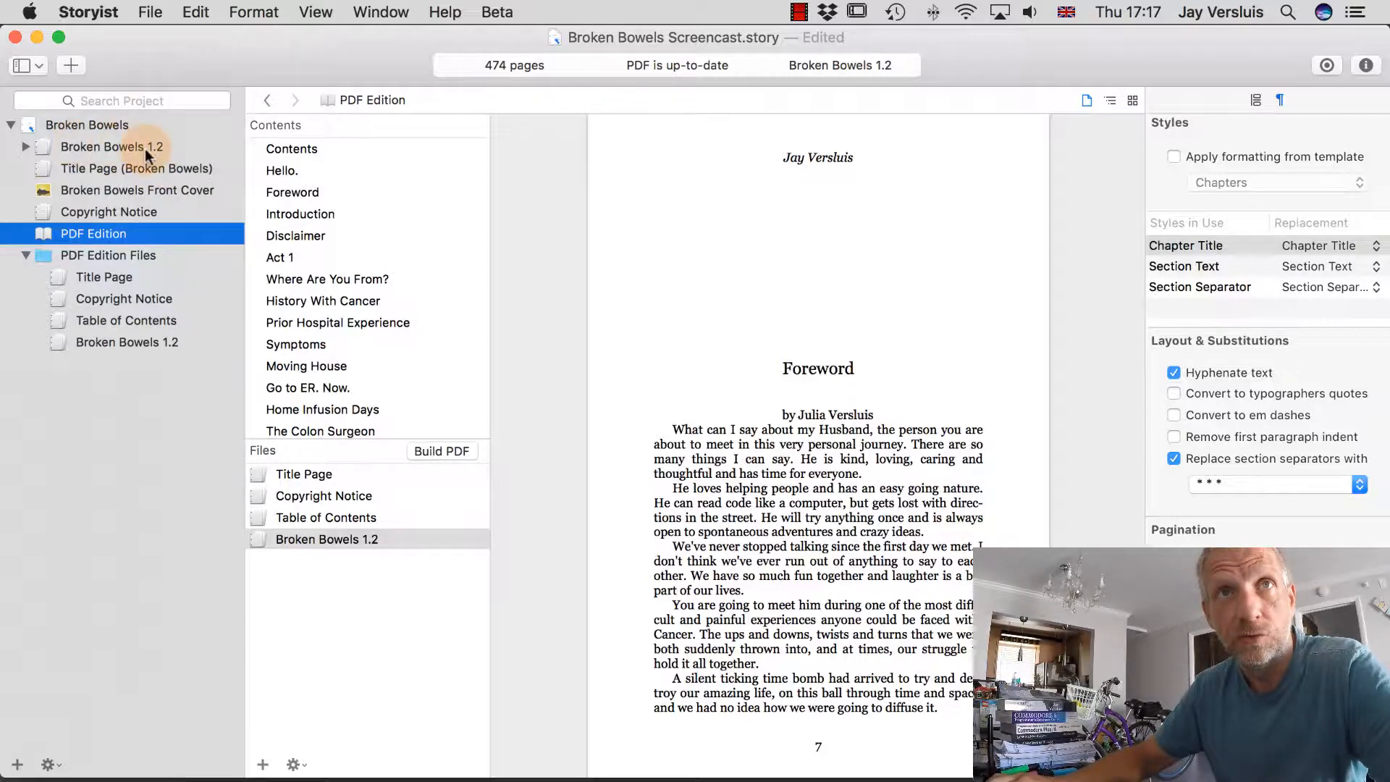
left_click(112, 145)
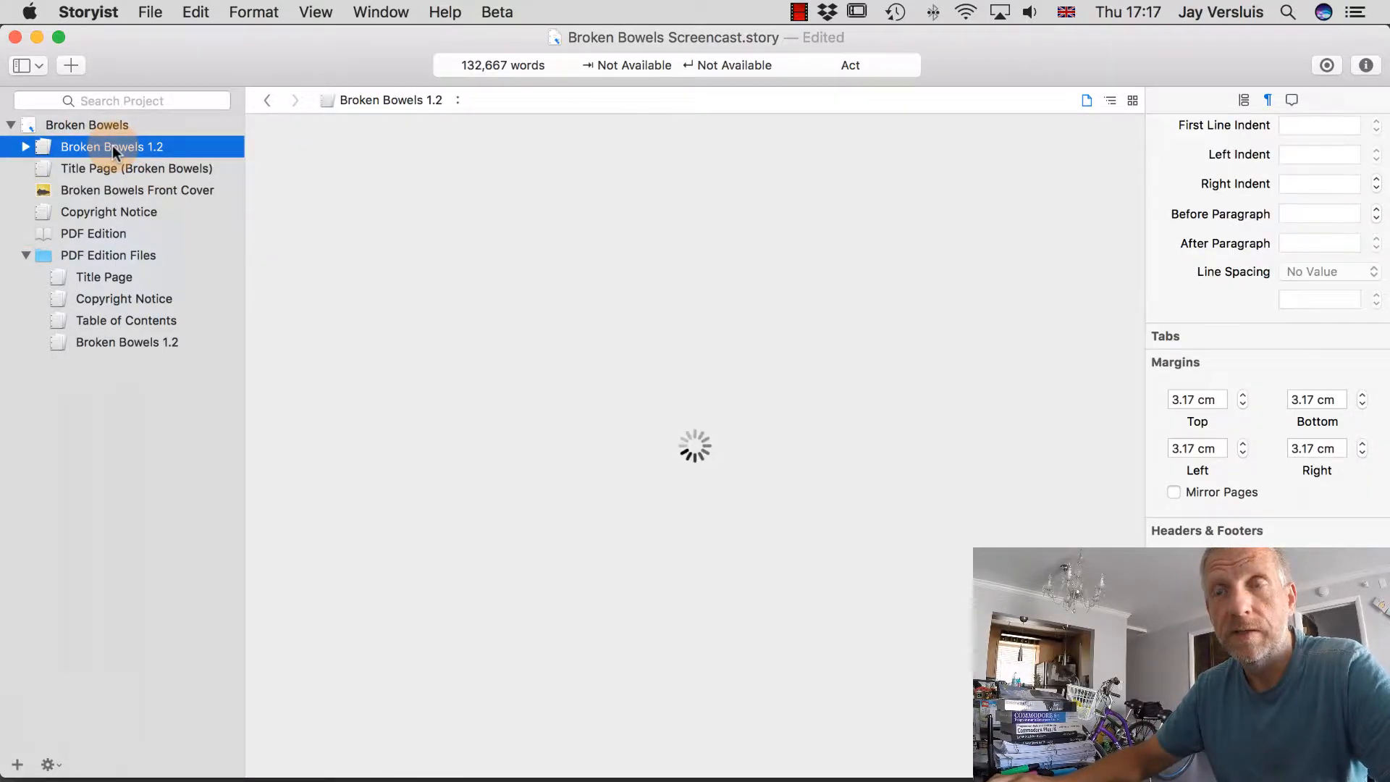
left_click(112, 144)
scroll(444, 556, "down", 10)
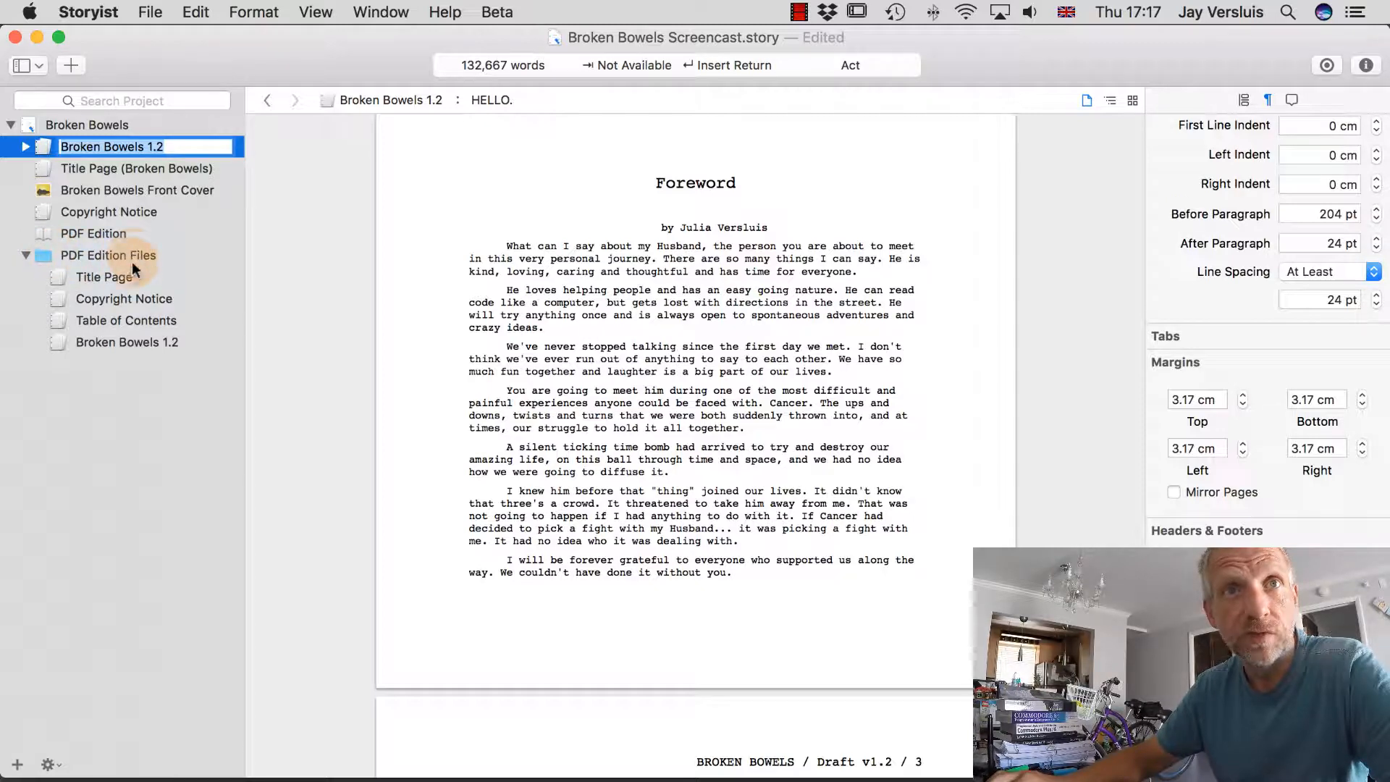
key("Return")
left_click(126, 349)
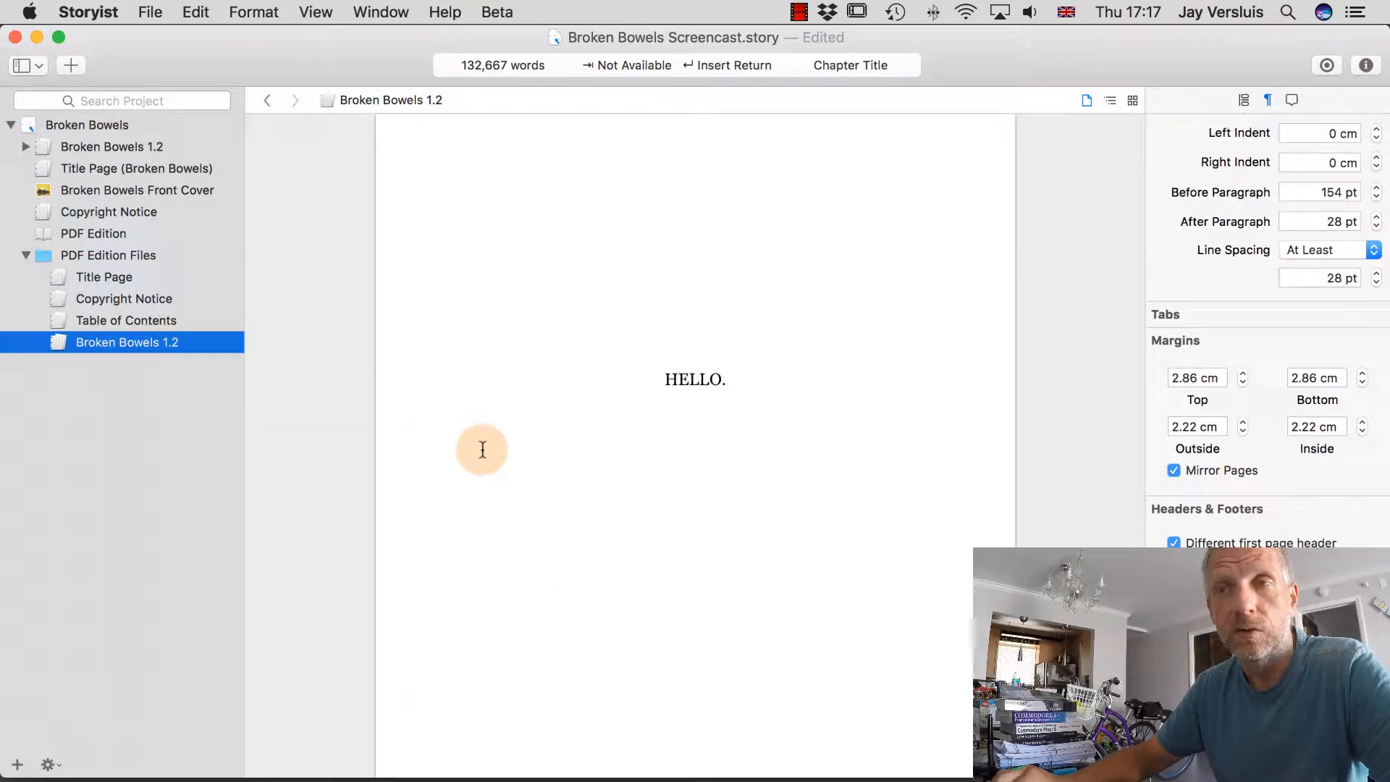
scroll(638, 538, "down", 5)
scroll(638, 538, "down", 5)
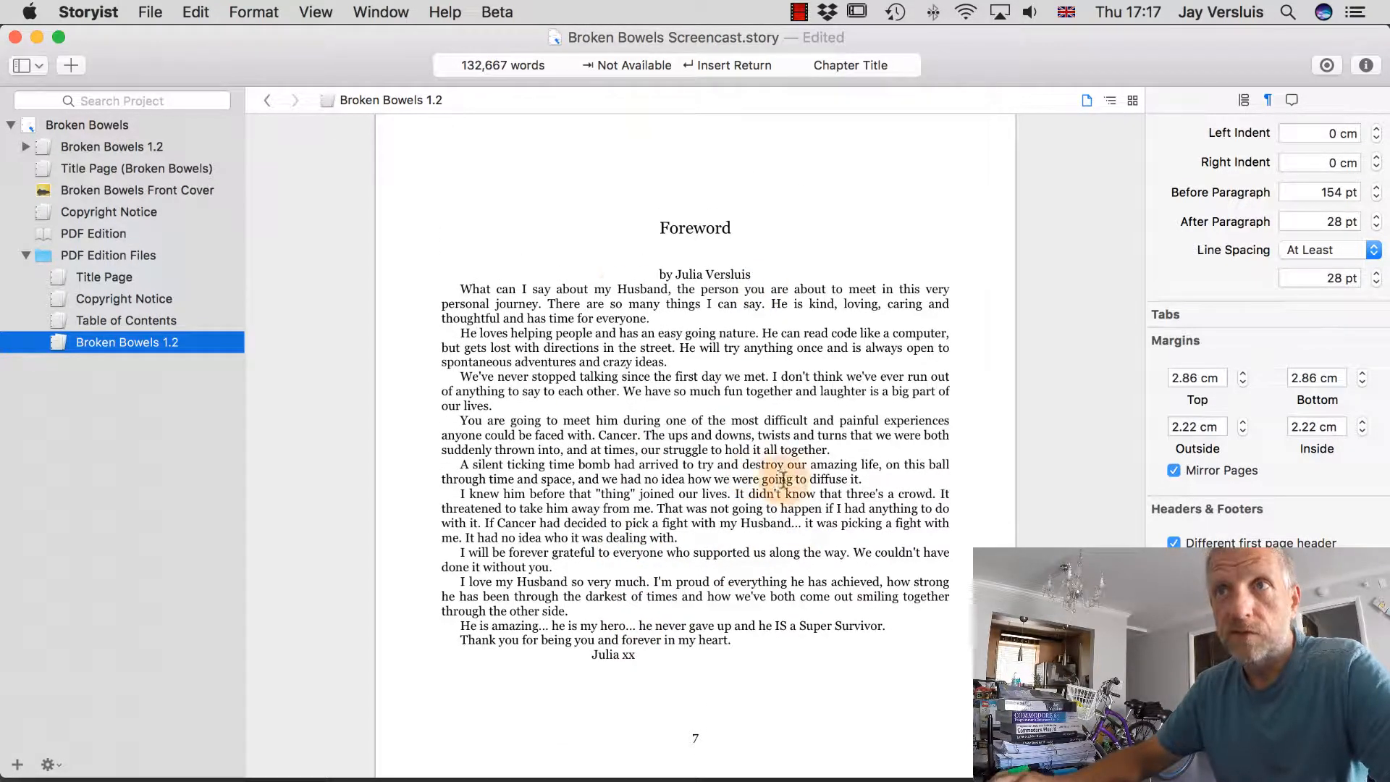
left_click(651, 347)
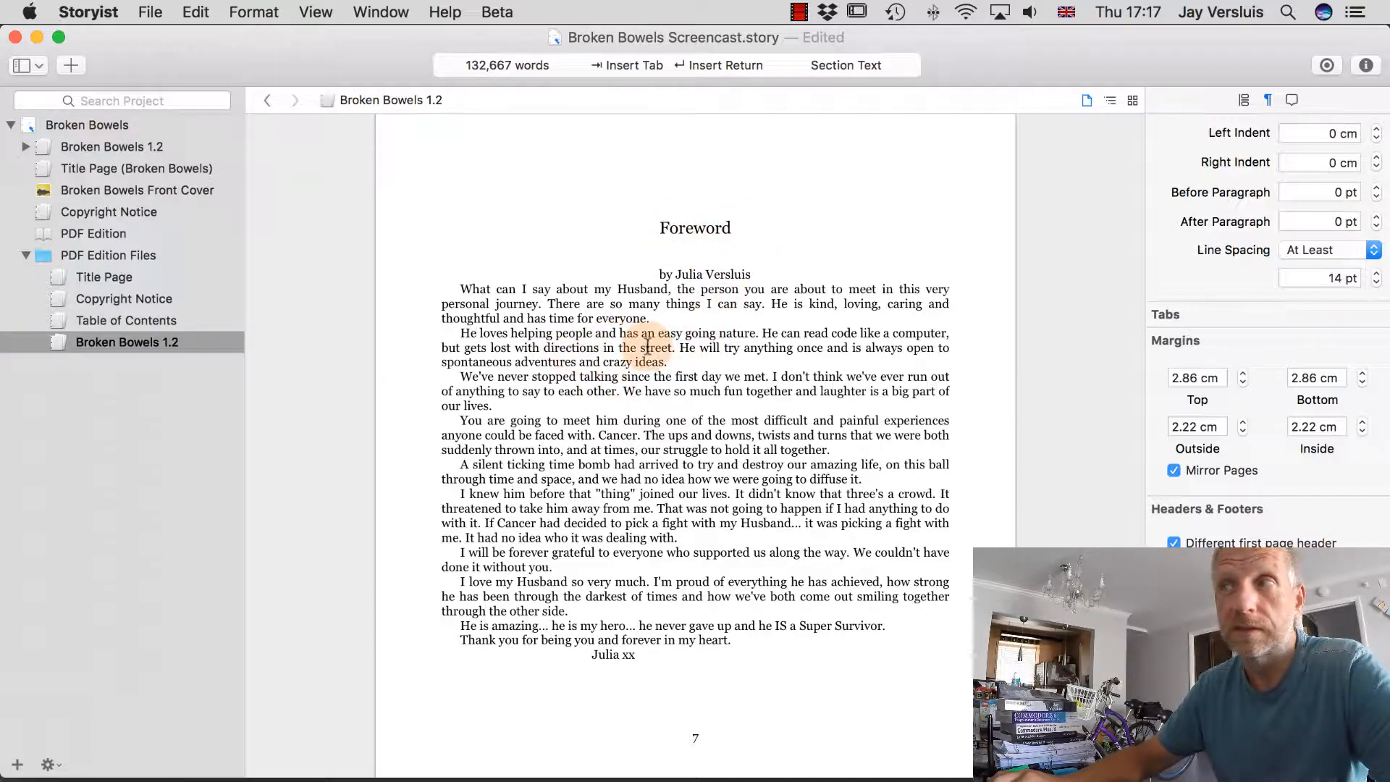
scroll(1258, 284, "up", 8)
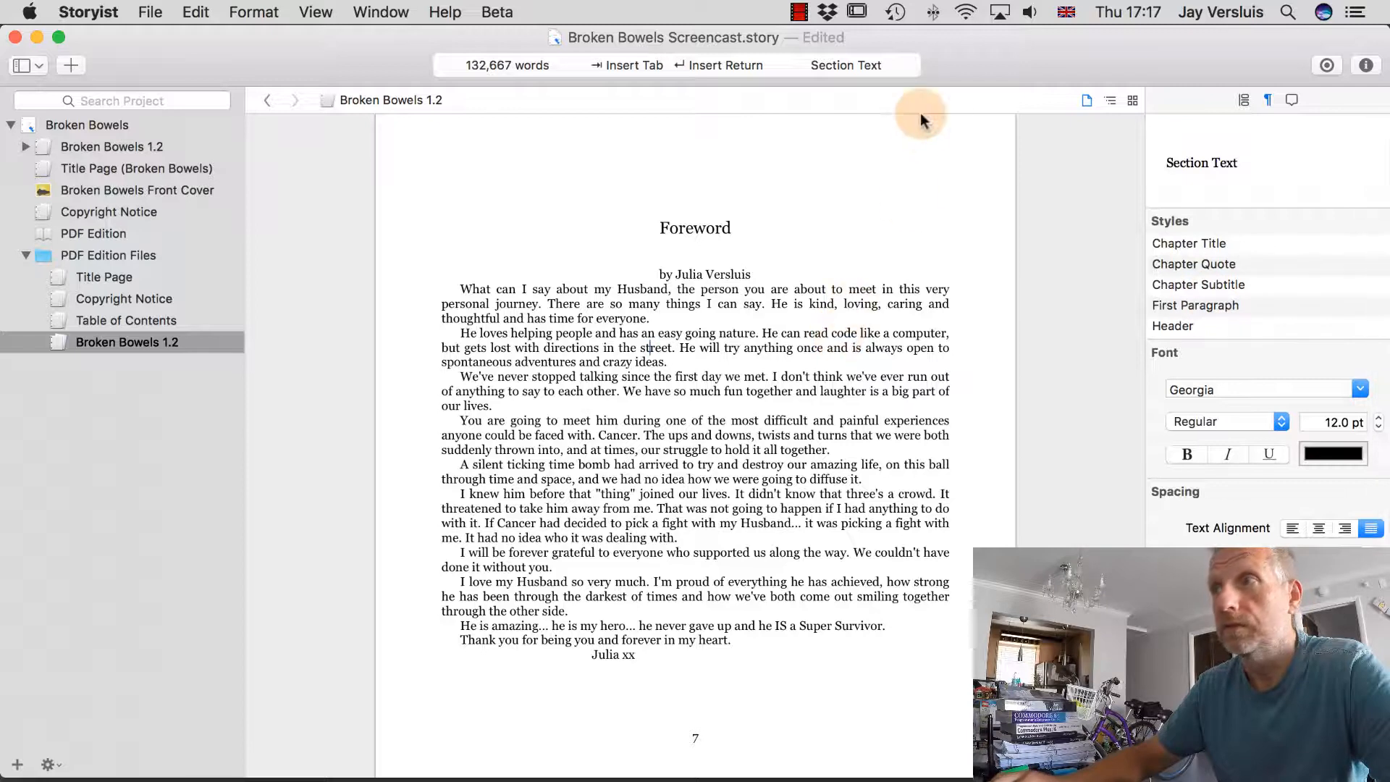
scroll(1297, 305, "down", 5)
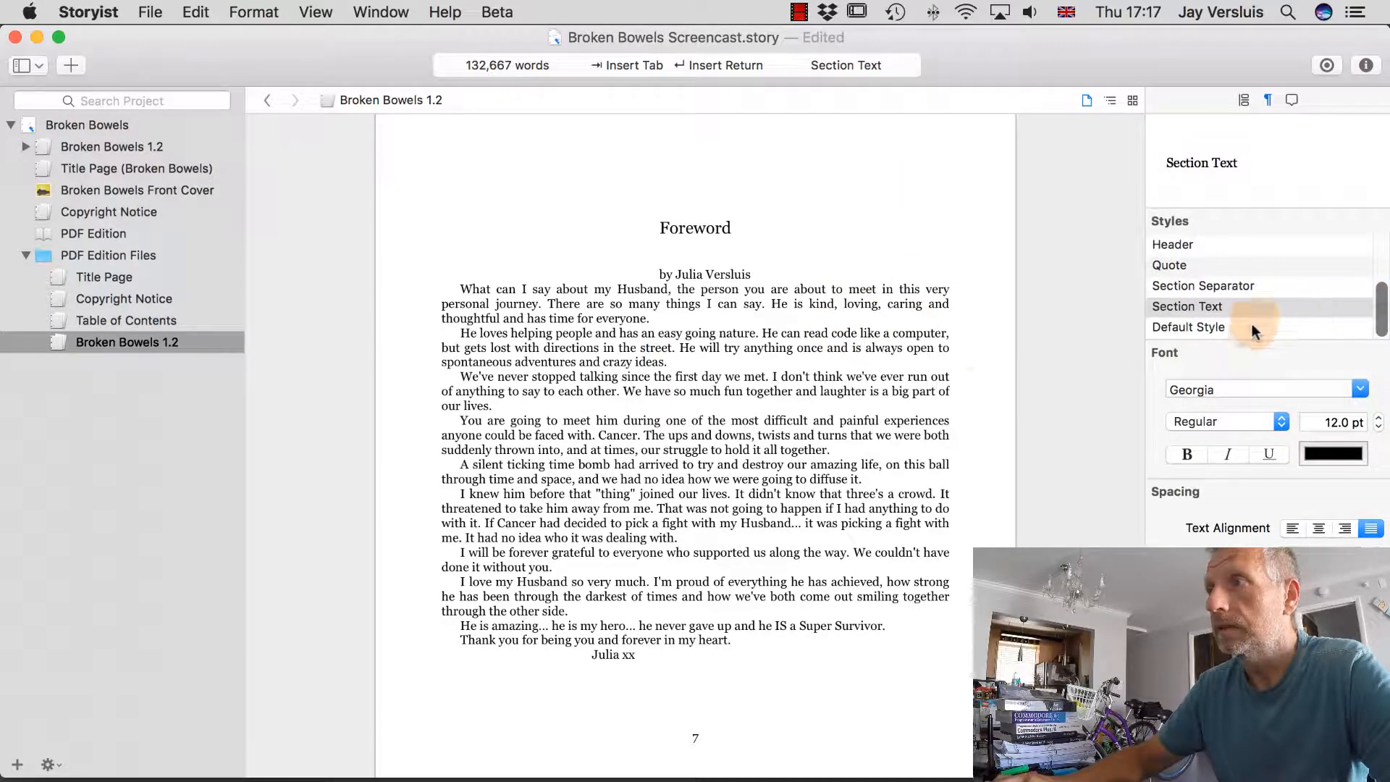
Open the Section Text style editor via Format > Style > Edit Current Style….
left_click(1376, 313)
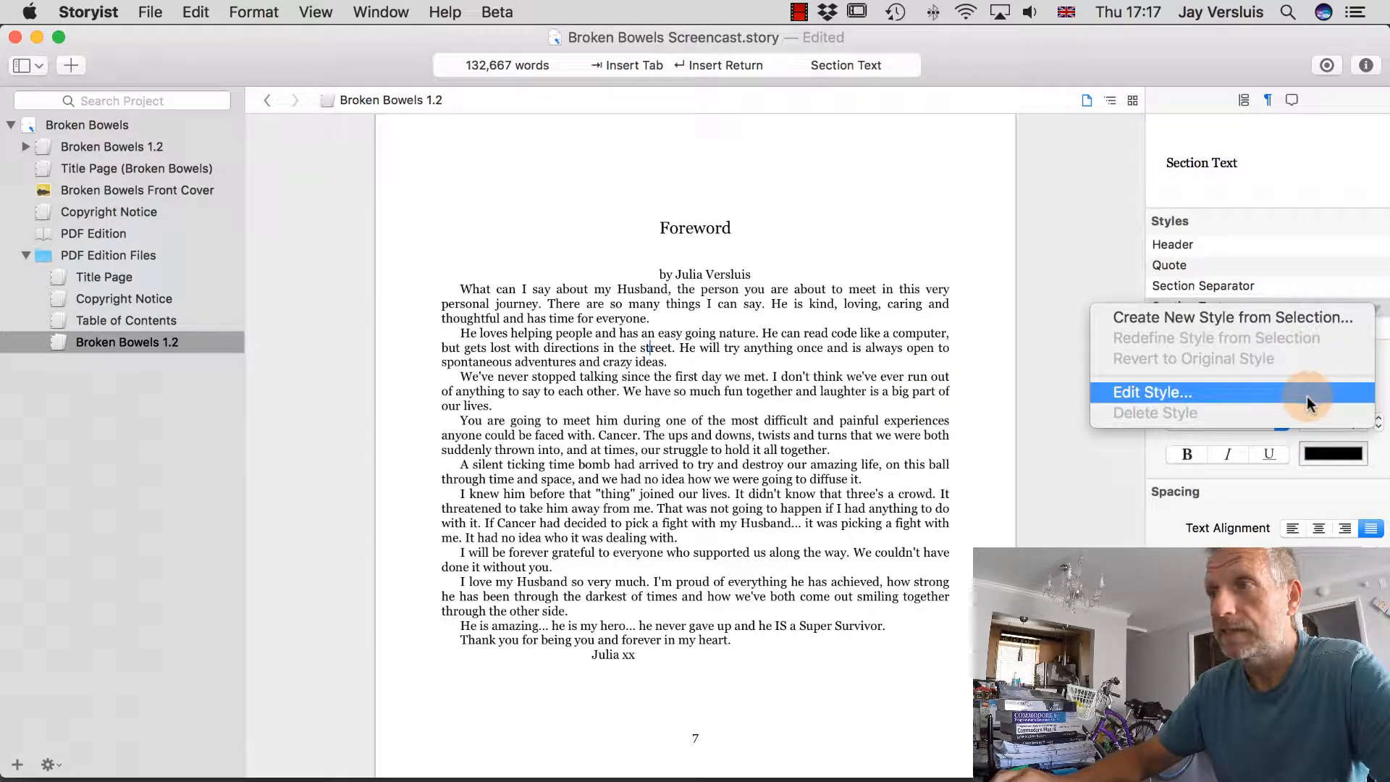
left_click(259, 13)
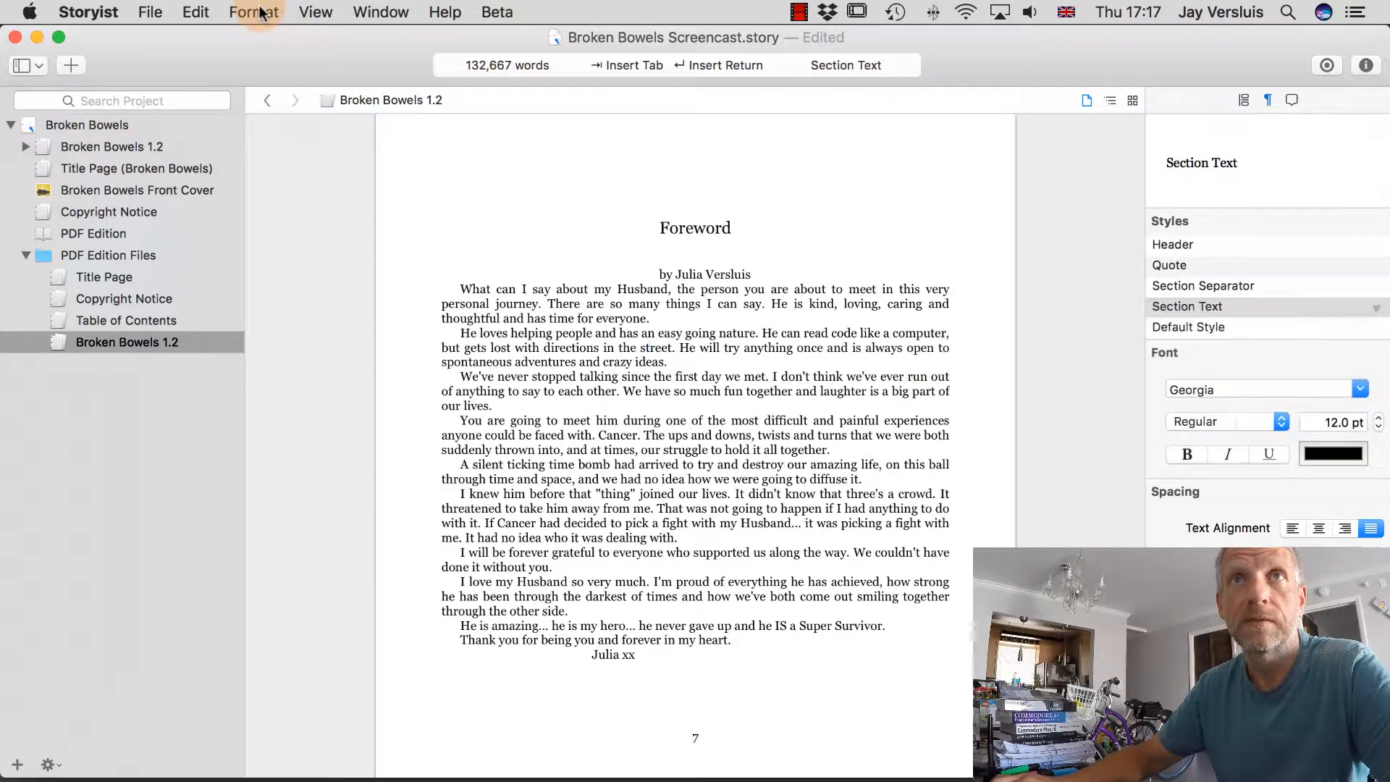
left_click(259, 12)
mouse_move(276, 79)
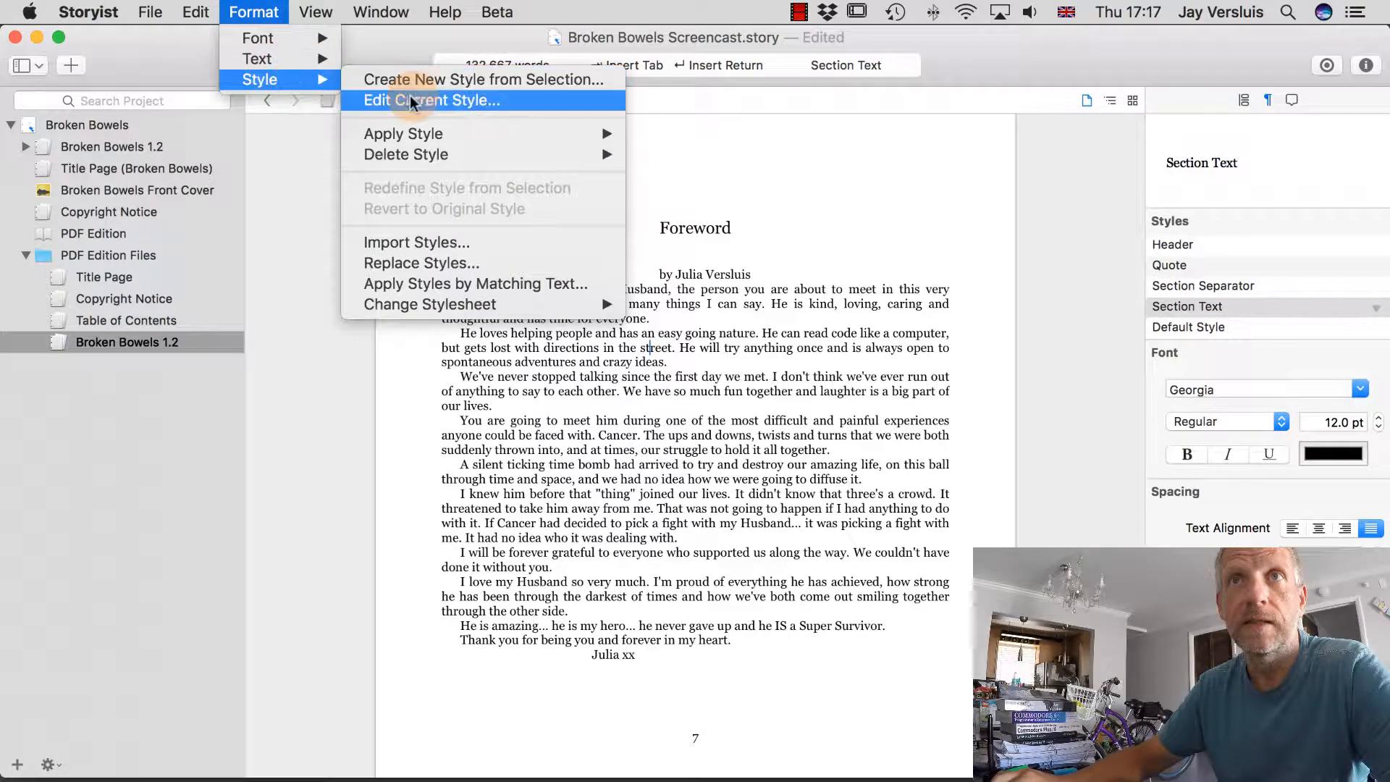
left_click(425, 100)
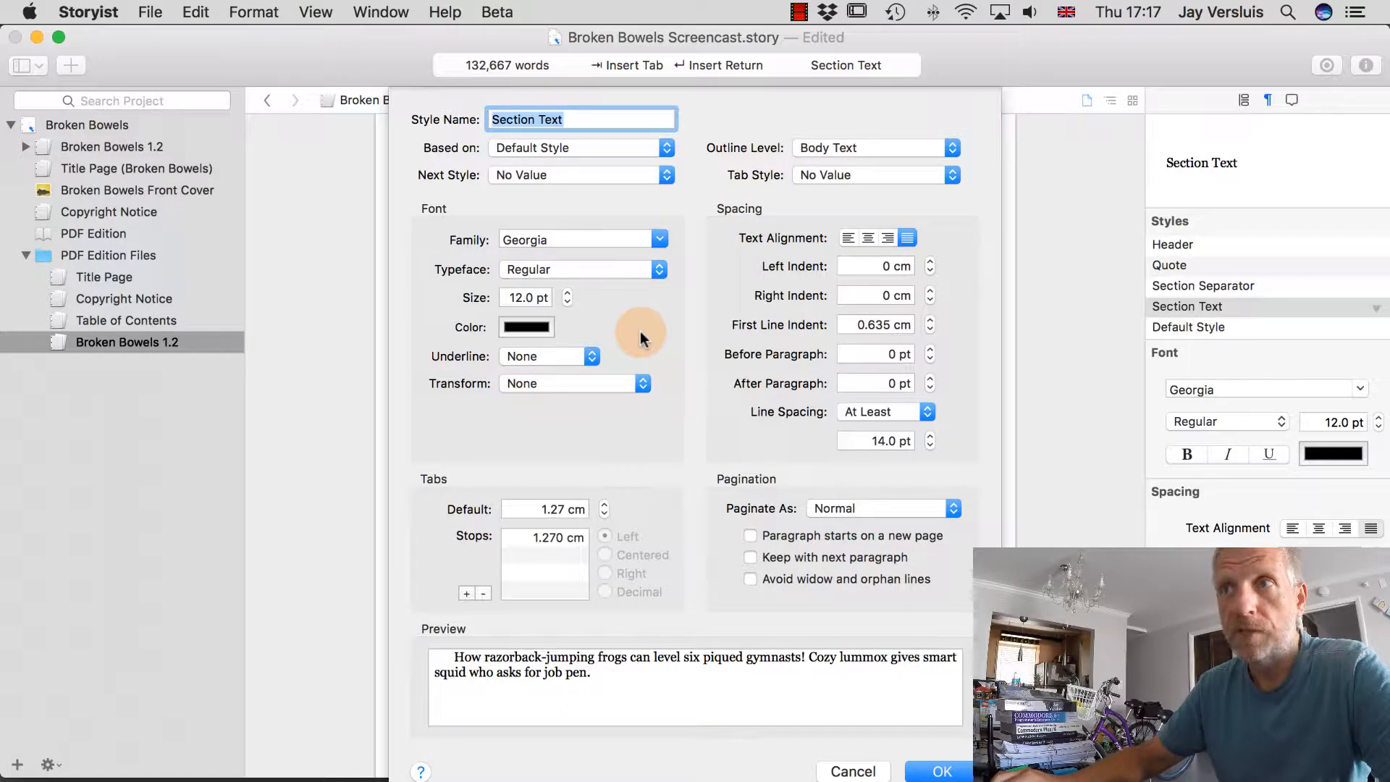
Set First Line Indent to 0 and 3 pt space before and after paragraphs.
double_click(854, 328)
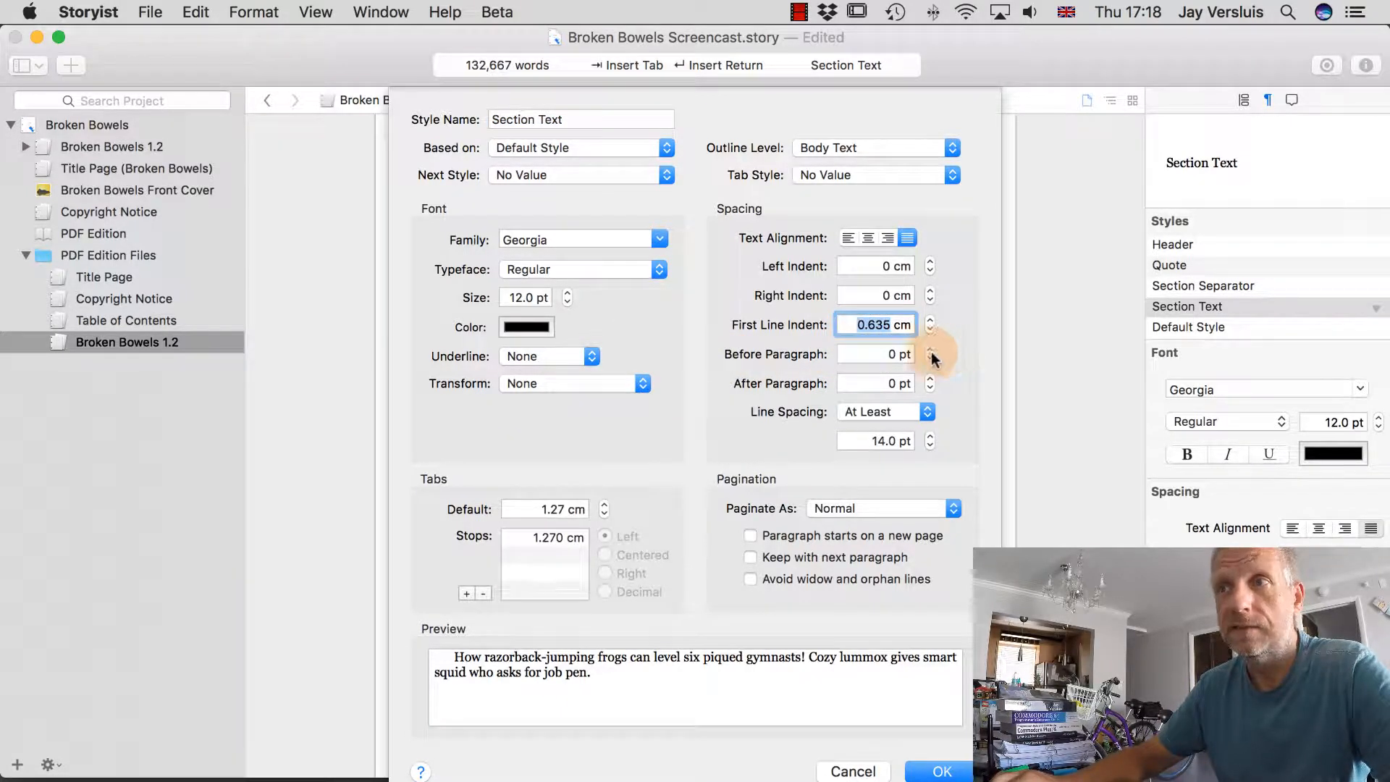
type("0")
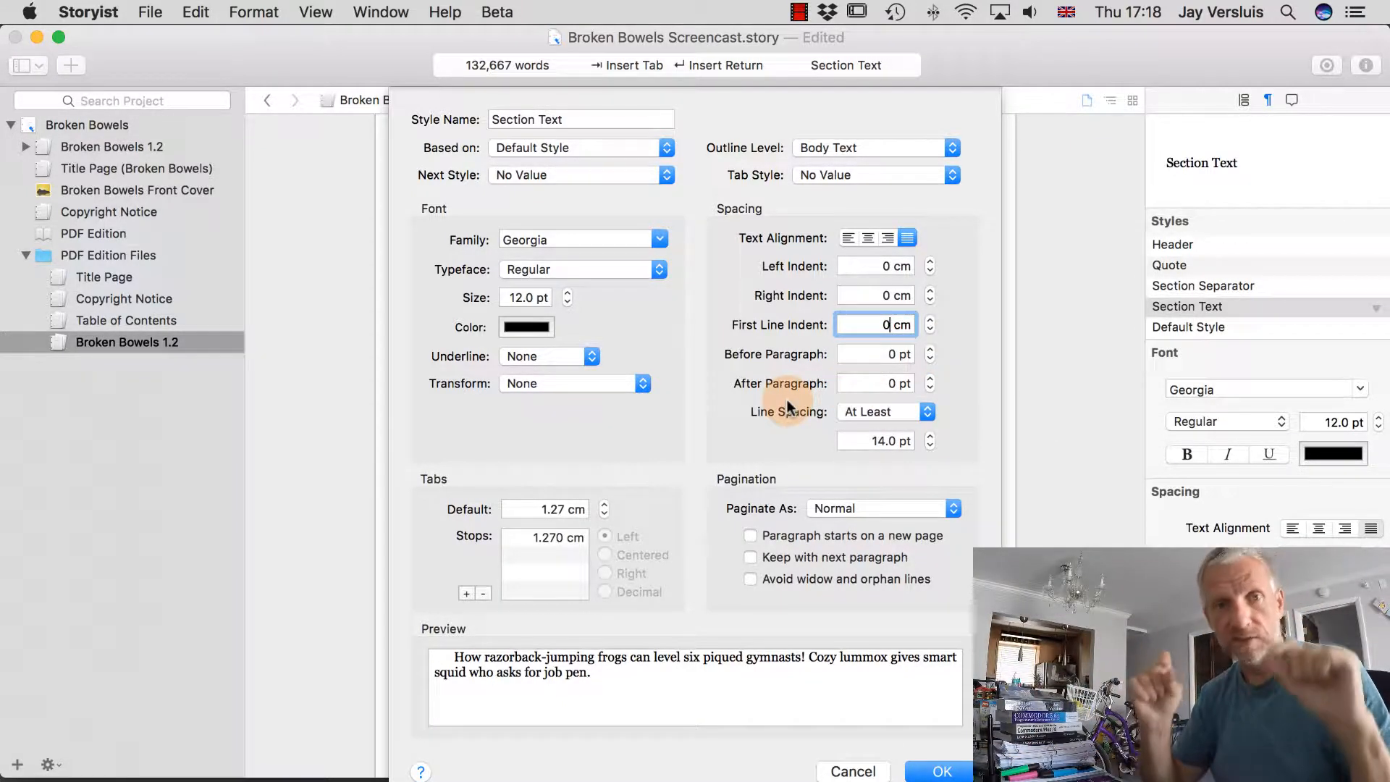
left_click(929, 349)
left_click(929, 349)
left_click(929, 349)
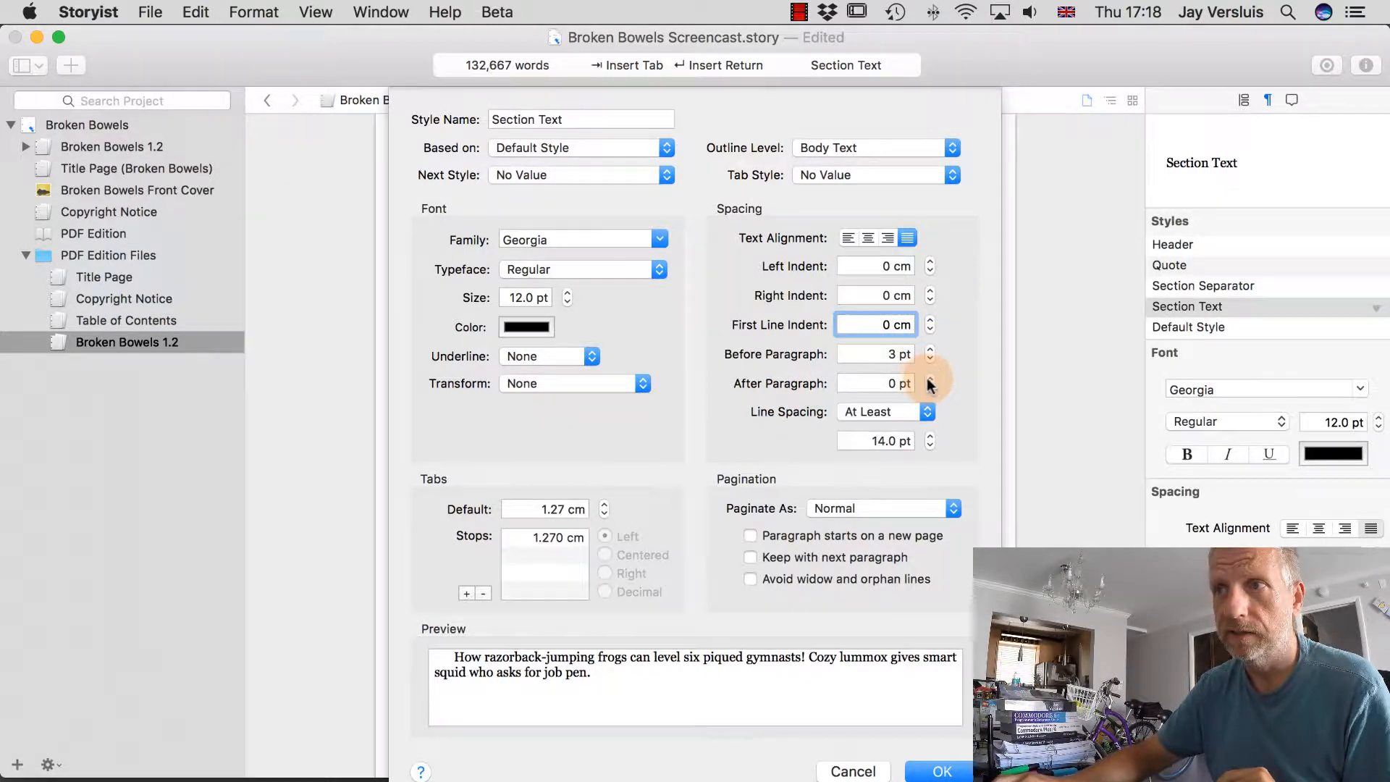
left_click(930, 379)
left_click(930, 379)
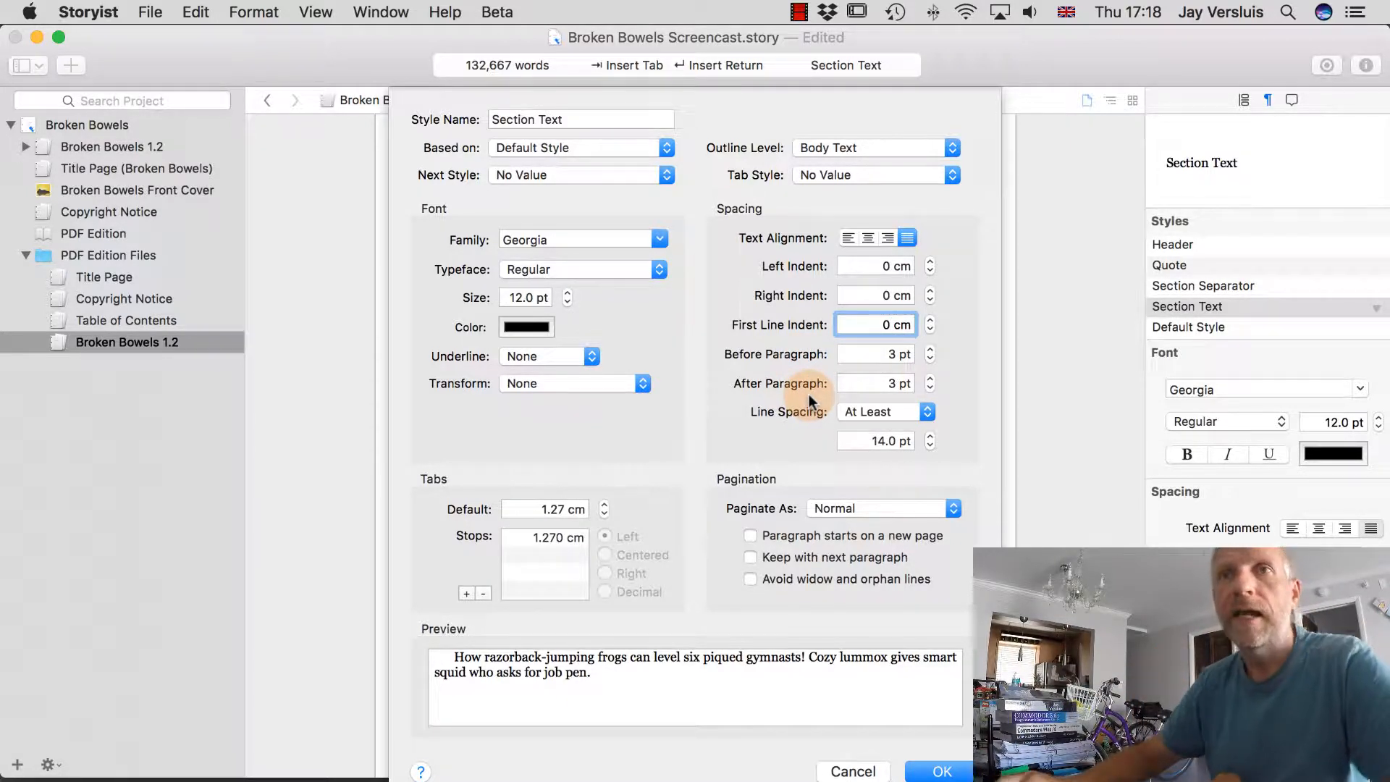
Set the font to Helvetica Neue 10 pt and confirm the style with OK.
left_click(568, 302)
left_click(569, 303)
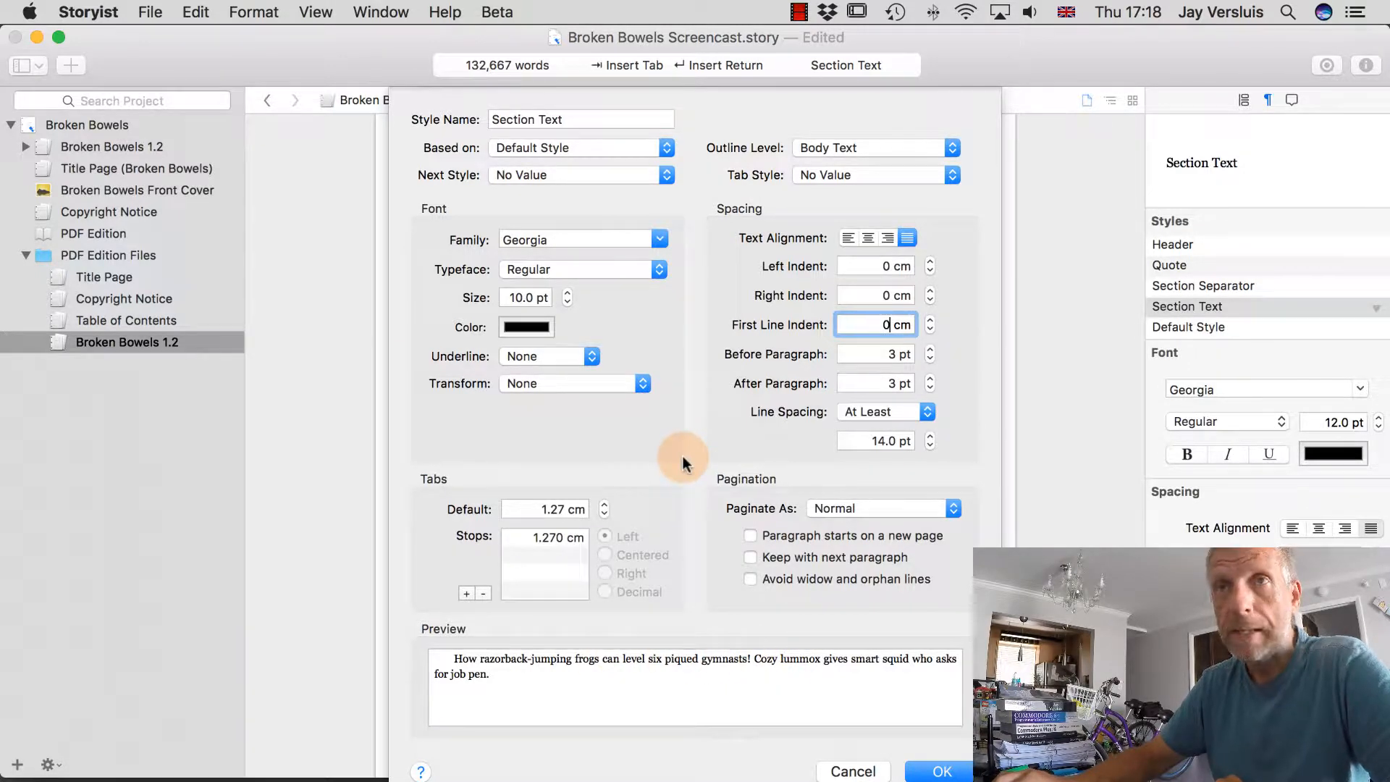
left_click(659, 239)
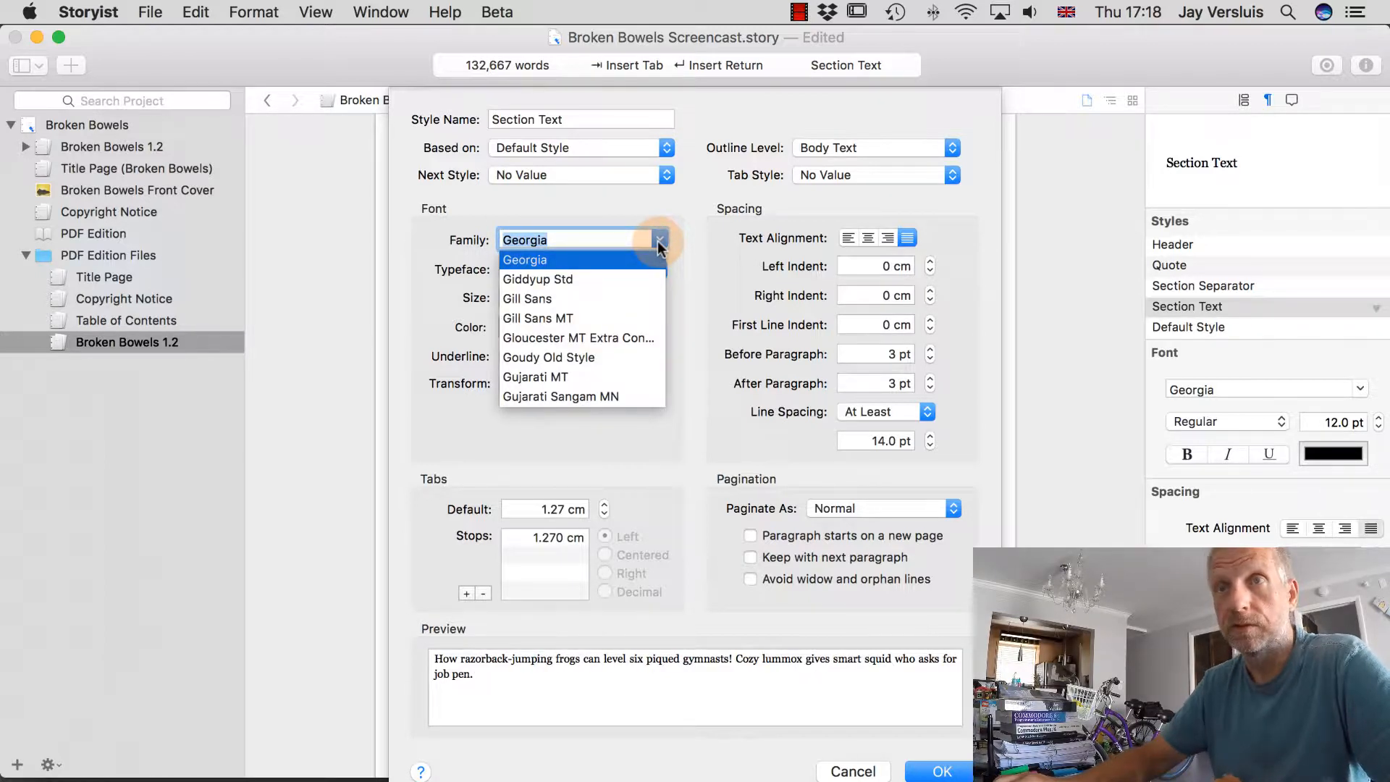
scroll(619, 322, "up", 10)
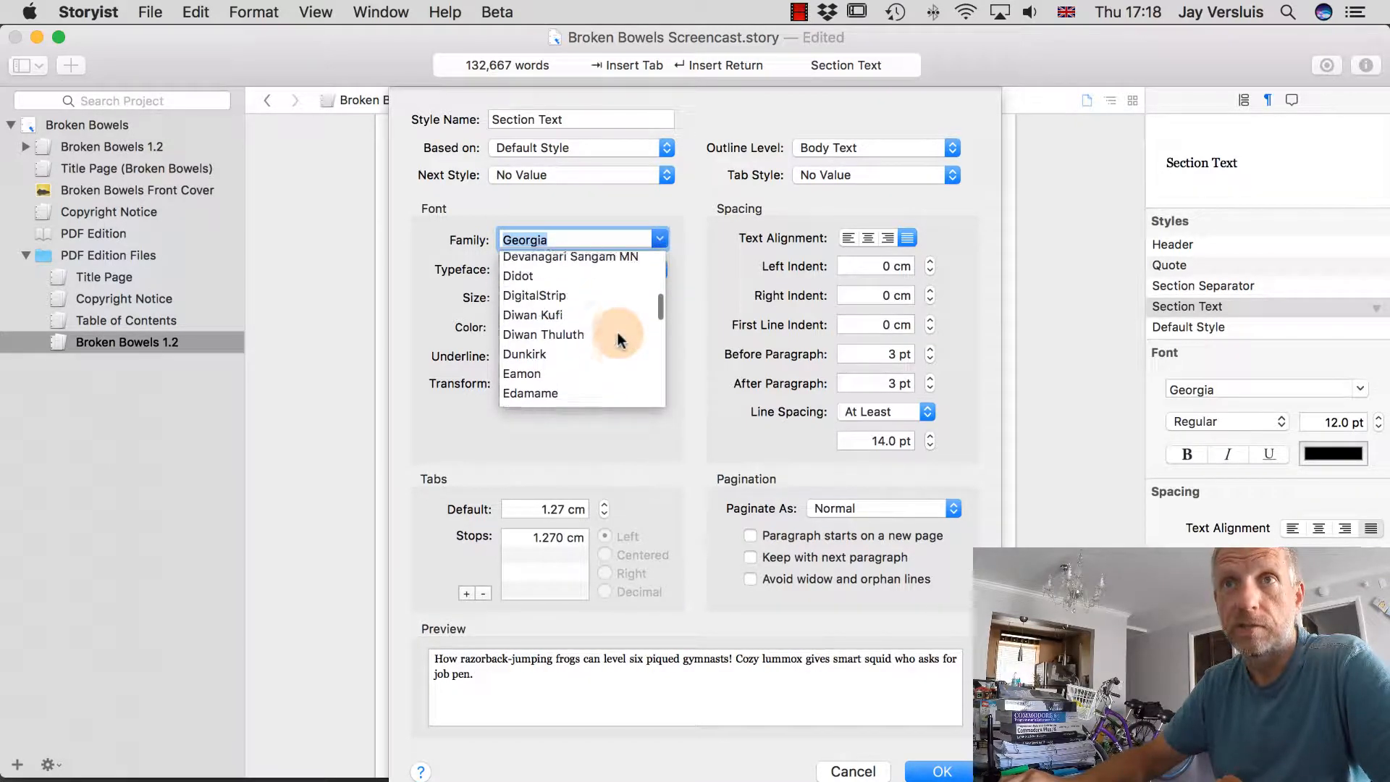
scroll(619, 337, "down", 15)
scroll(619, 337, "up", 3)
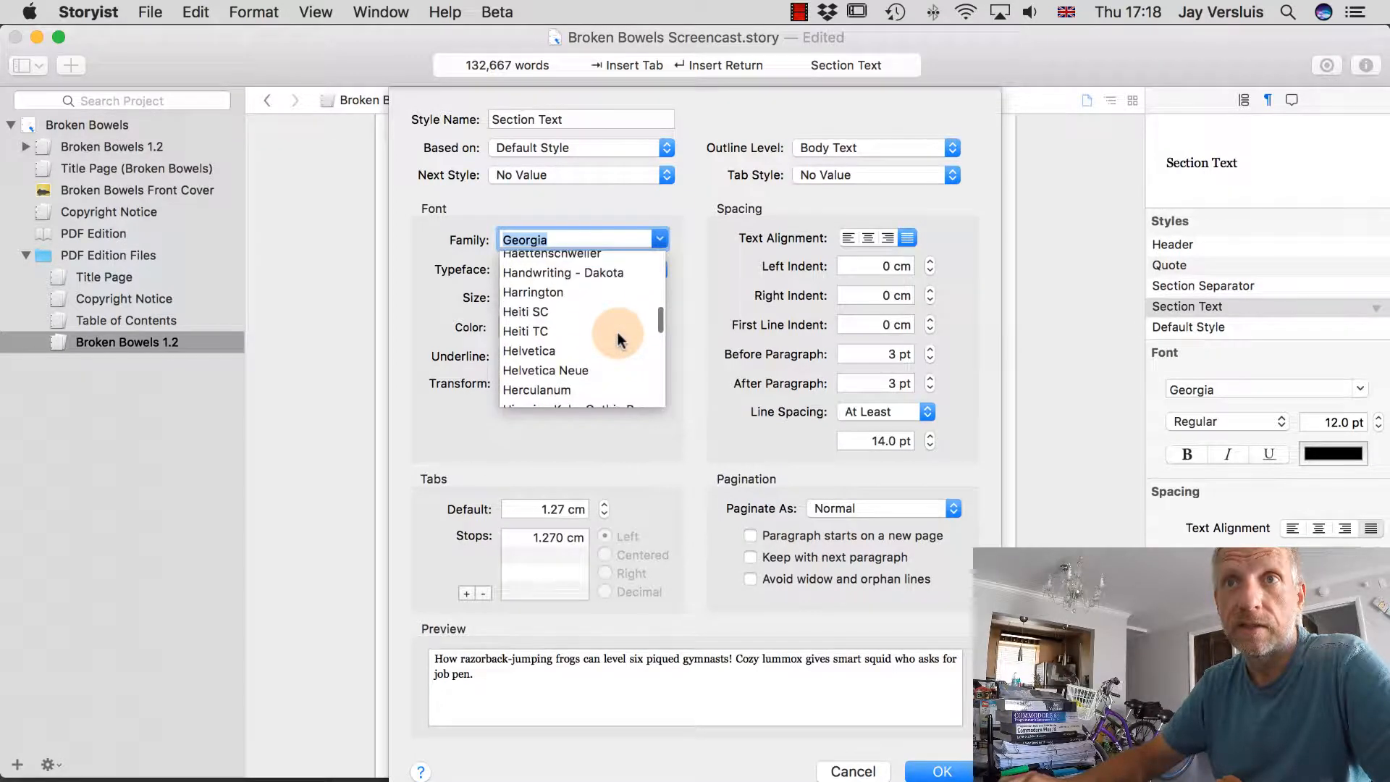
scroll(619, 337, "up", 1)
scroll(619, 326, "down", 3)
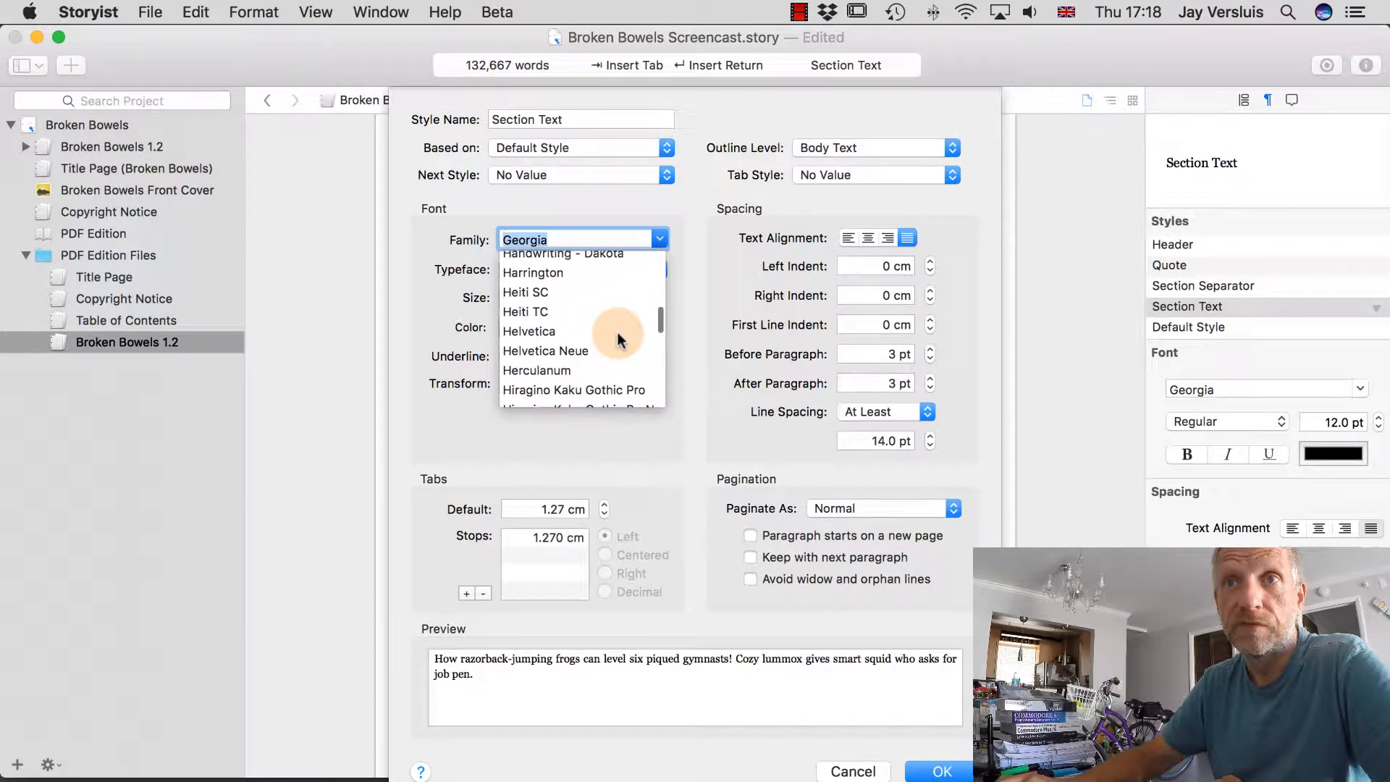
left_click(565, 344)
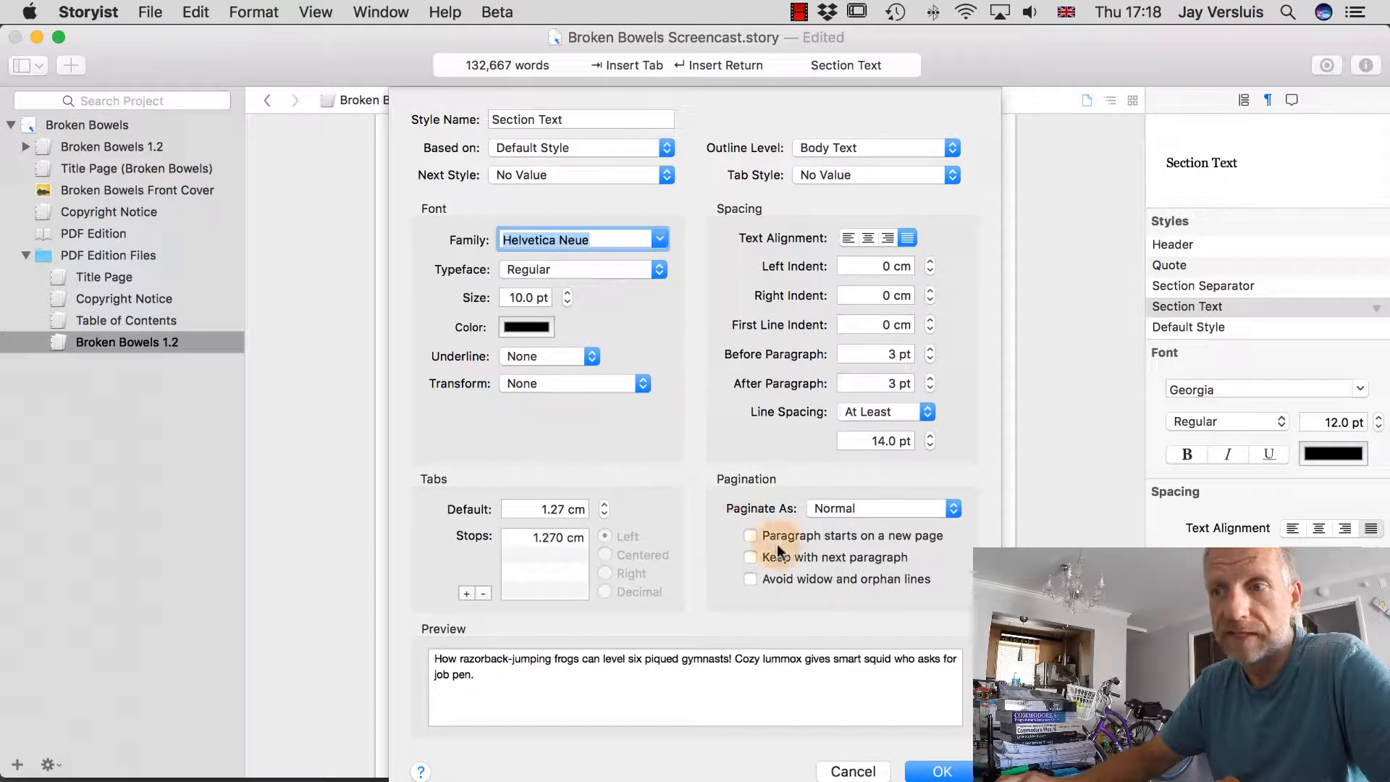
left_click(962, 772)
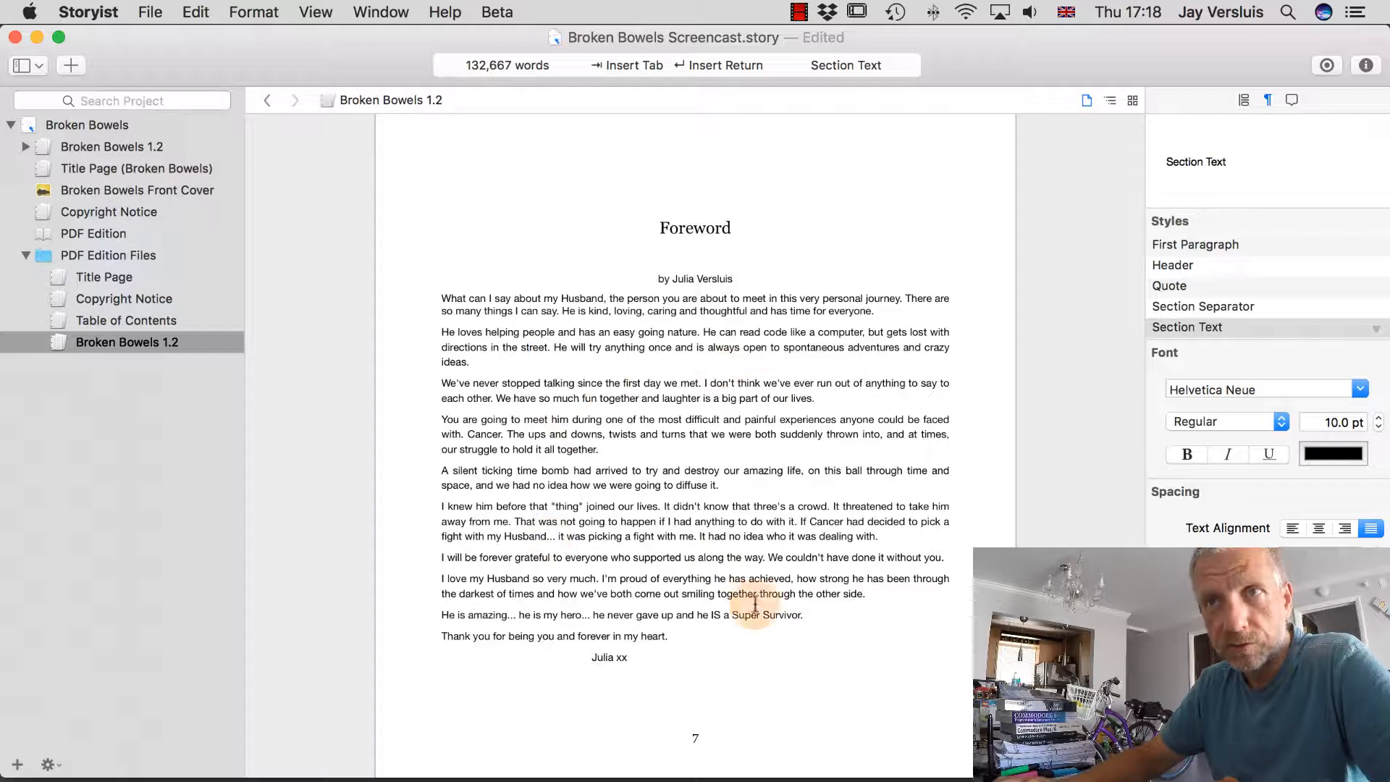
Rebuild the PDF Edition with the new Section Text style, now 462 pages.
left_click(102, 235)
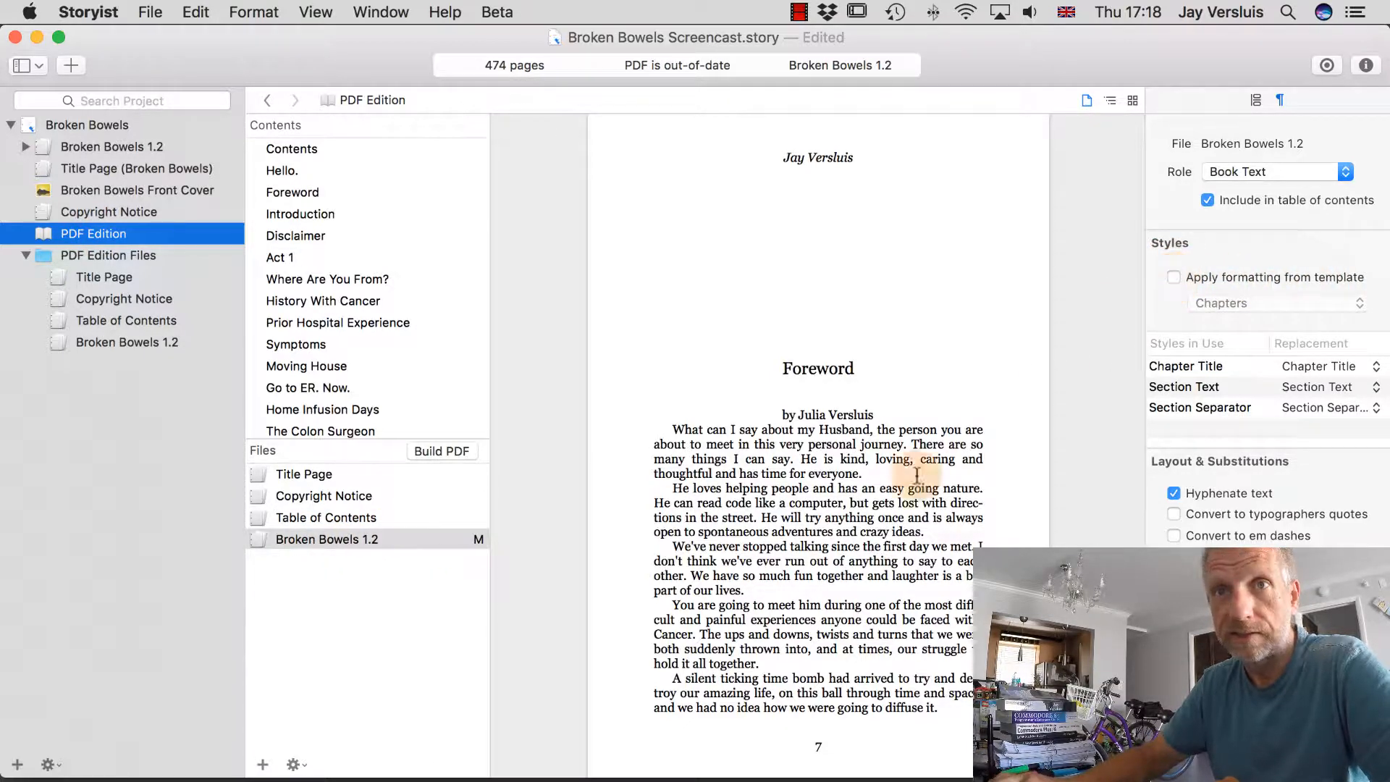
left_click(459, 451)
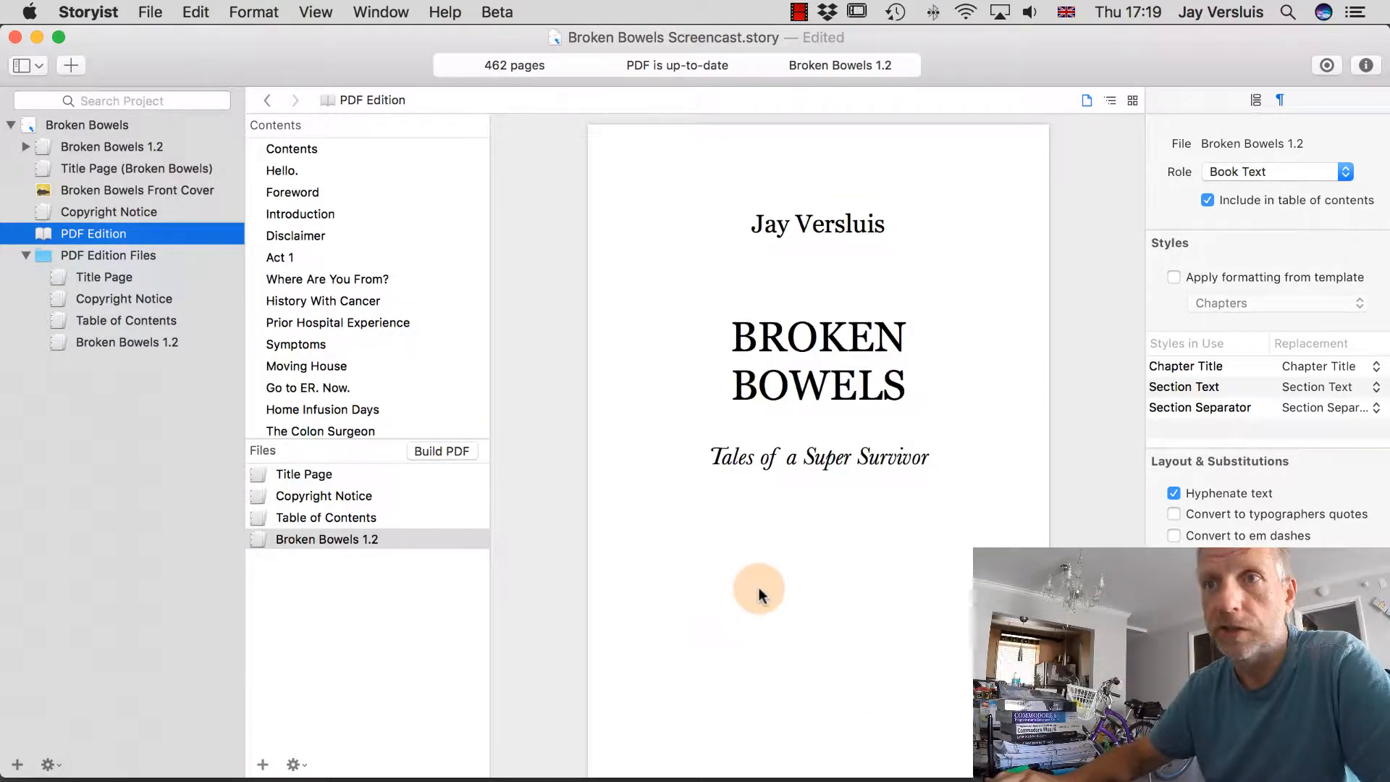
scroll(724, 583, "down", 5)
scroll(737, 620, "down", 20)
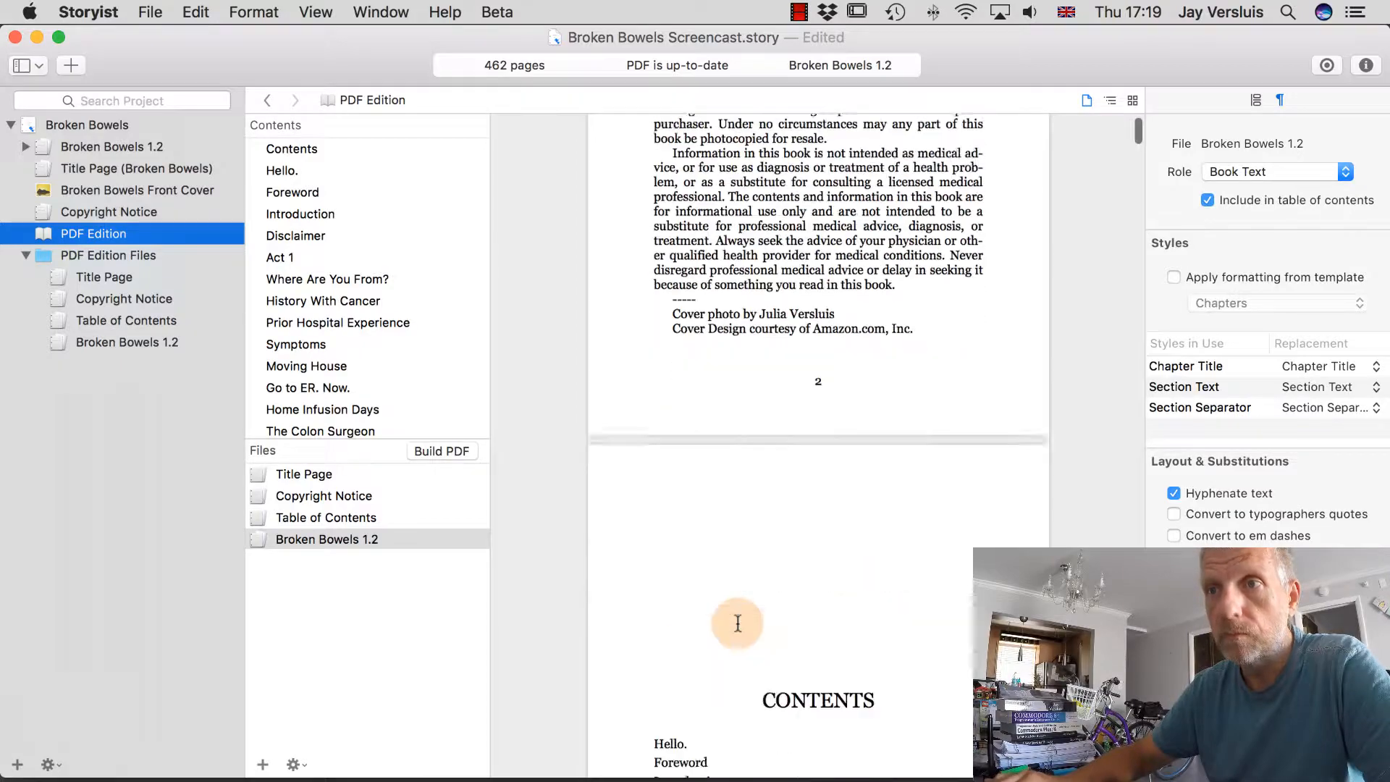
scroll(737, 622, "down", 20)
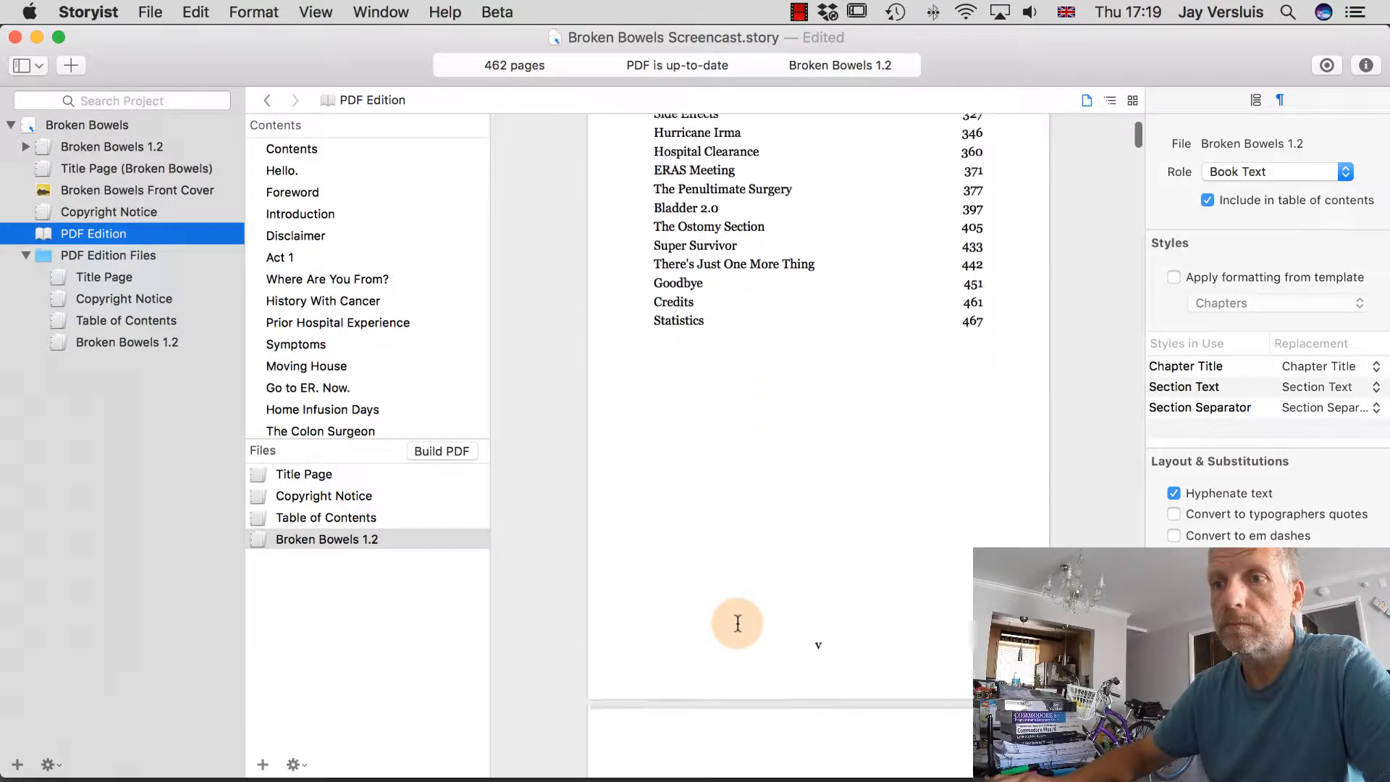
scroll(738, 622, "up", 5)
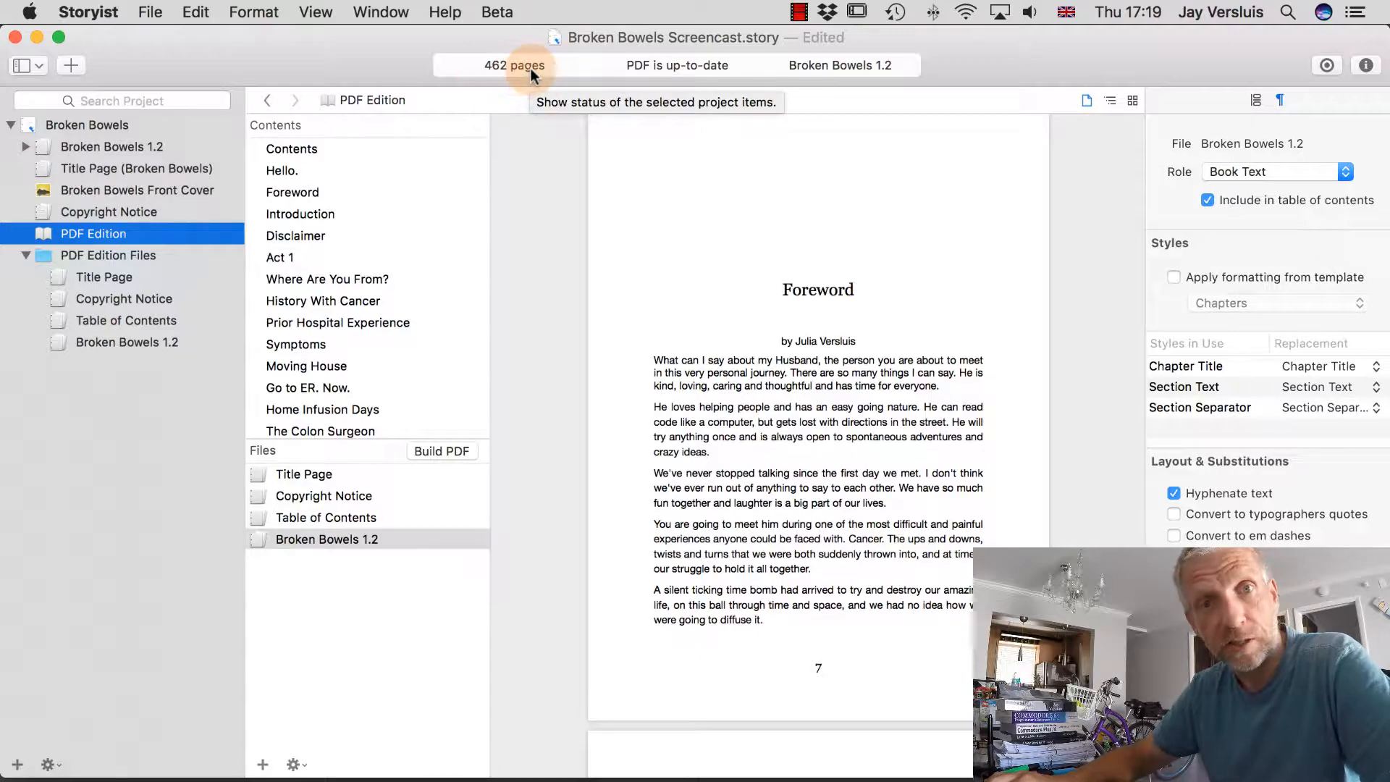
scroll(677, 612, "down", 6)
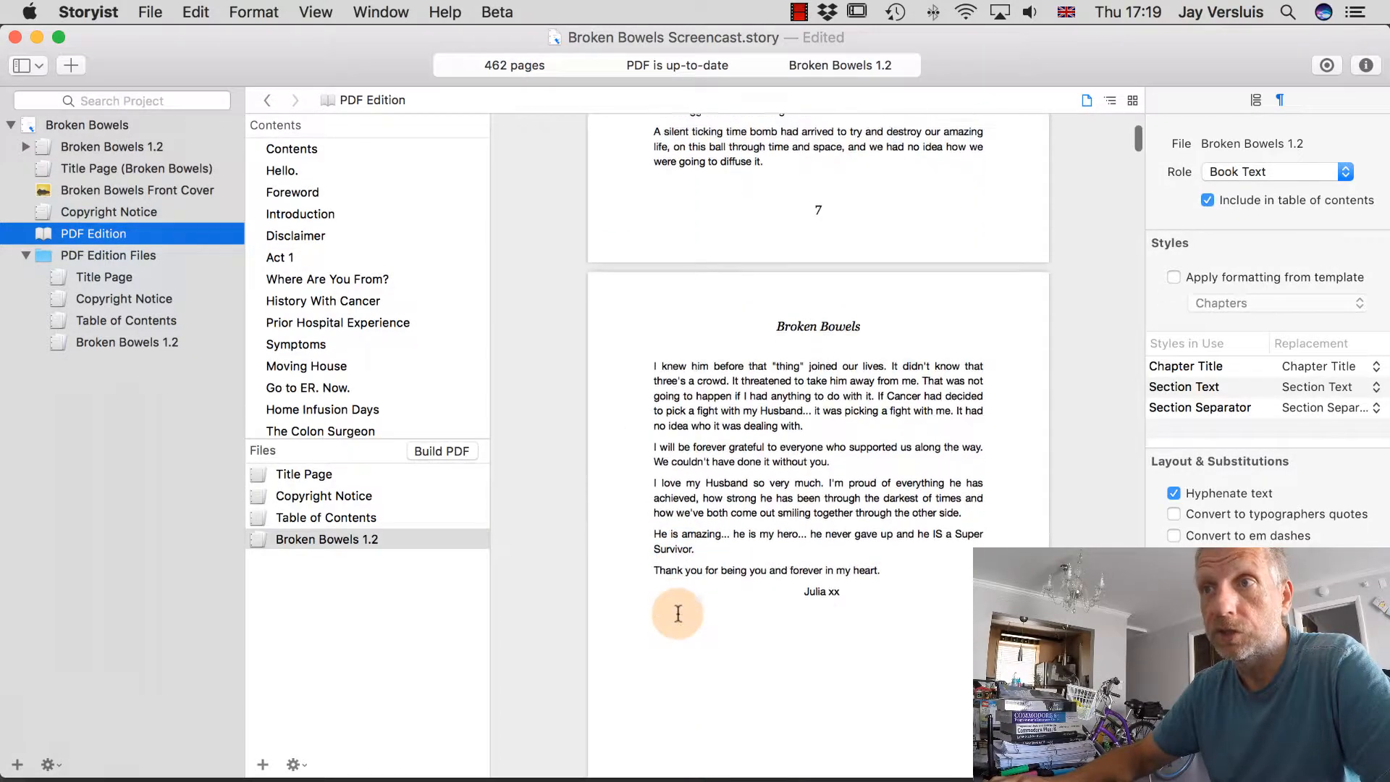
scroll(677, 614, "down", 14)
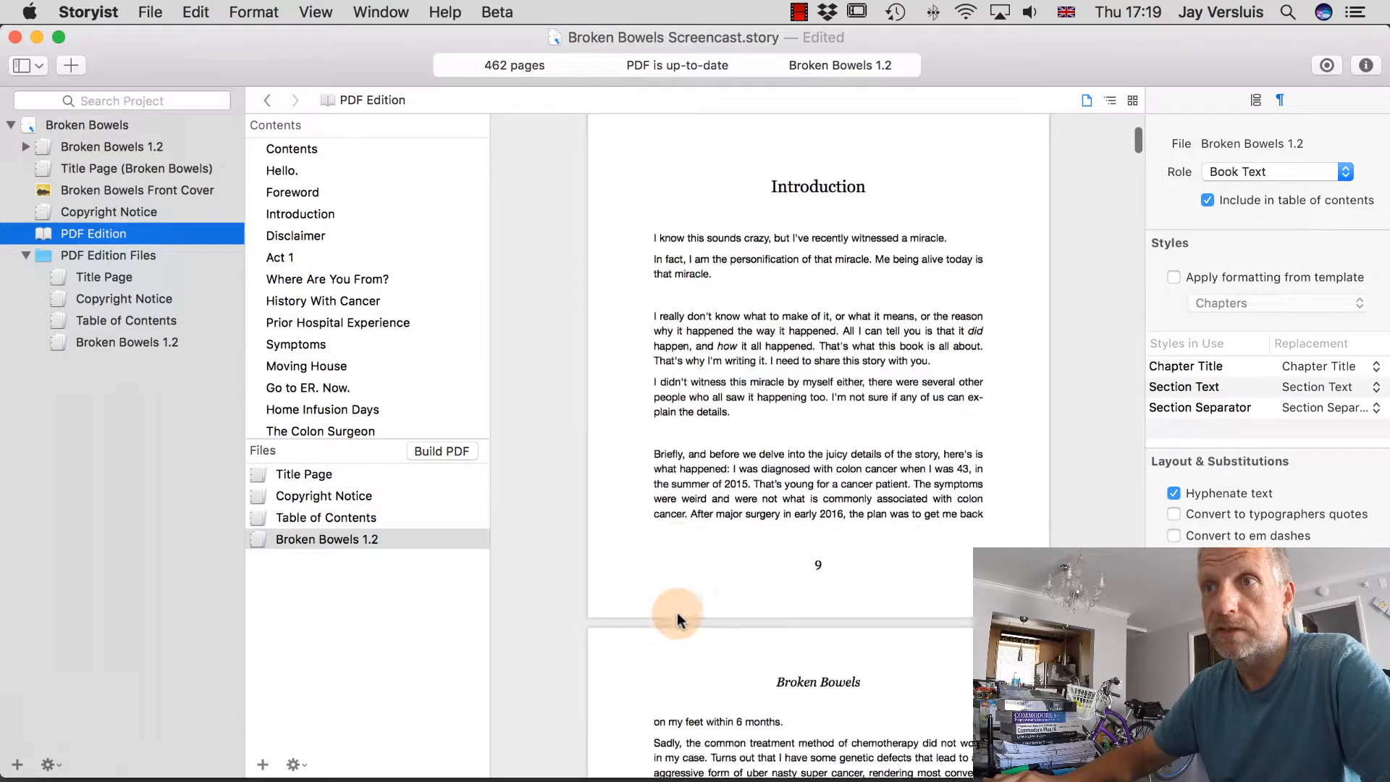